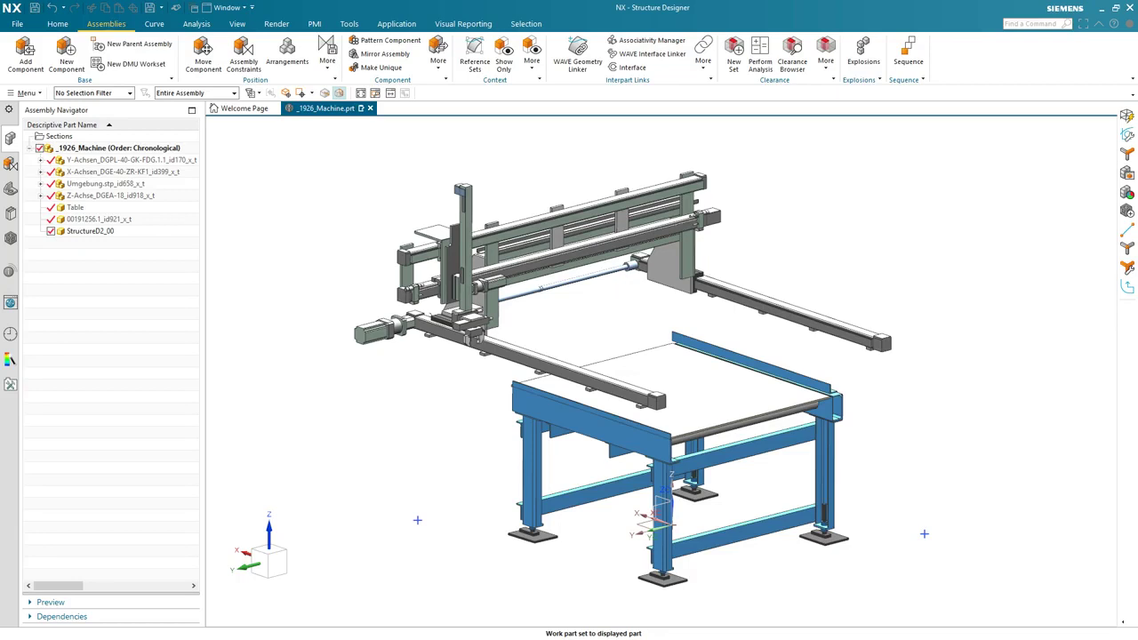
Switch the _1926_Machine assembly to the Structure Designer application and show its structure-building commands.
click(297, 330)
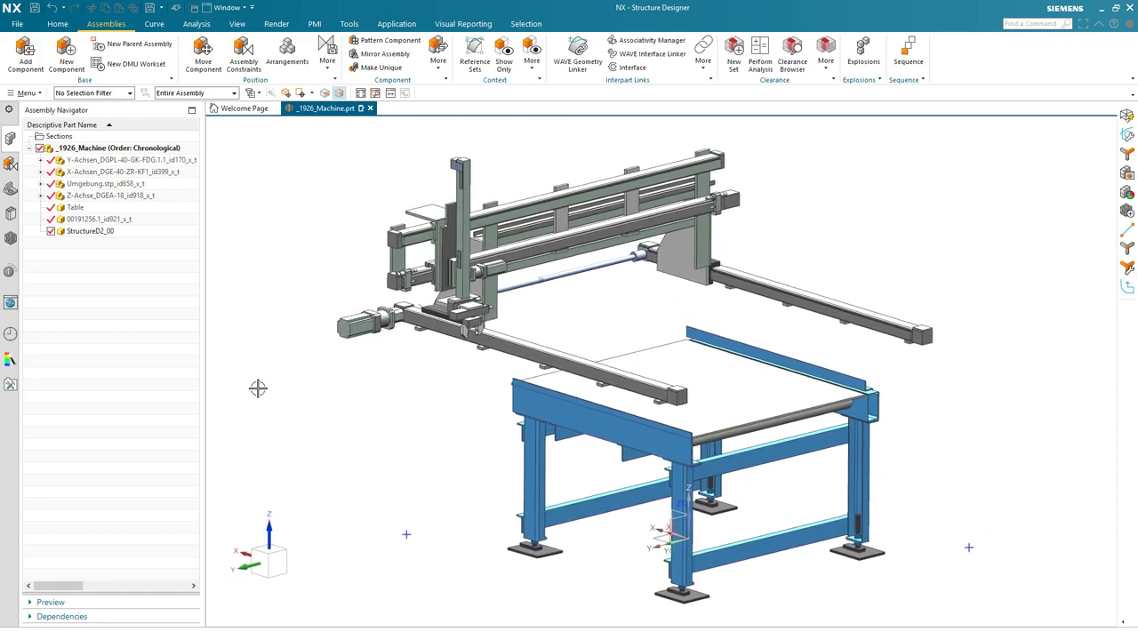
click(399, 27)
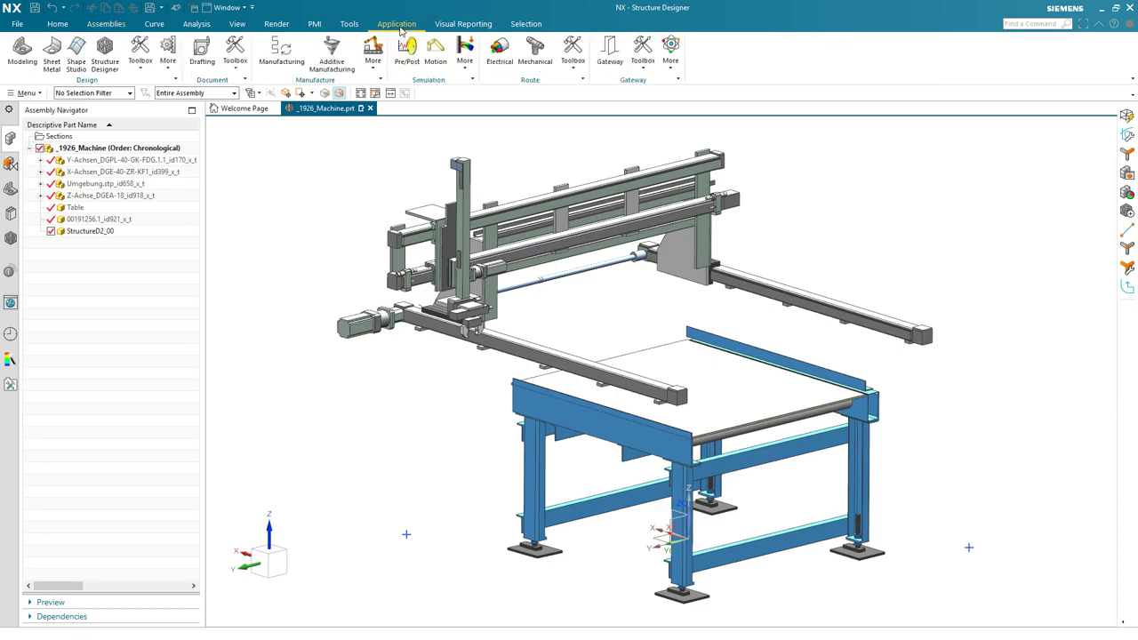
click(168, 62)
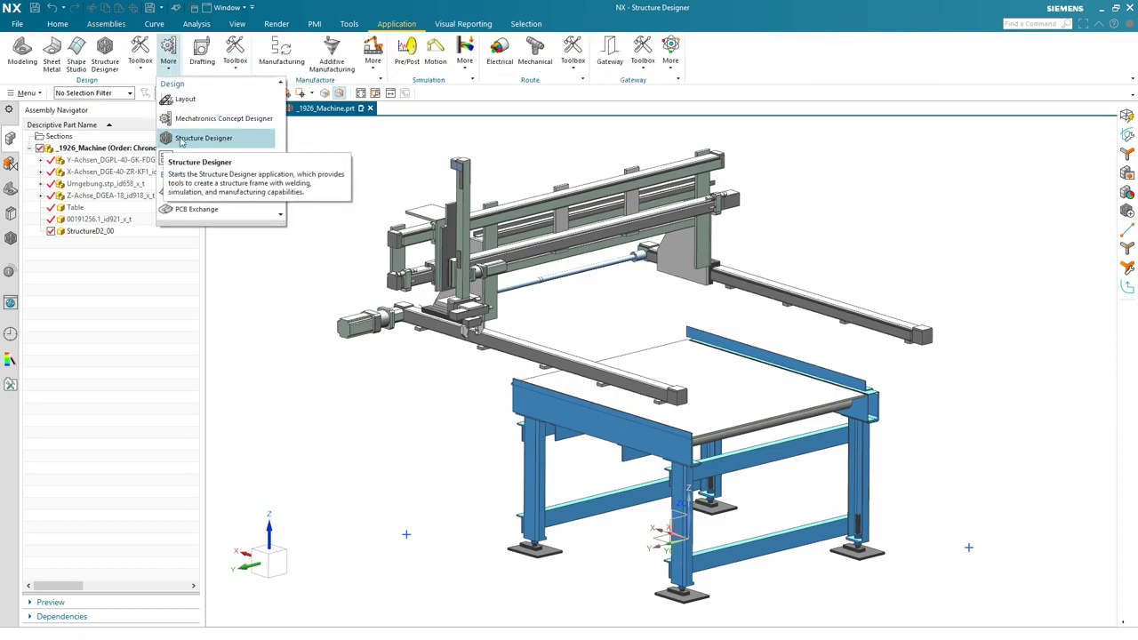
click(181, 140)
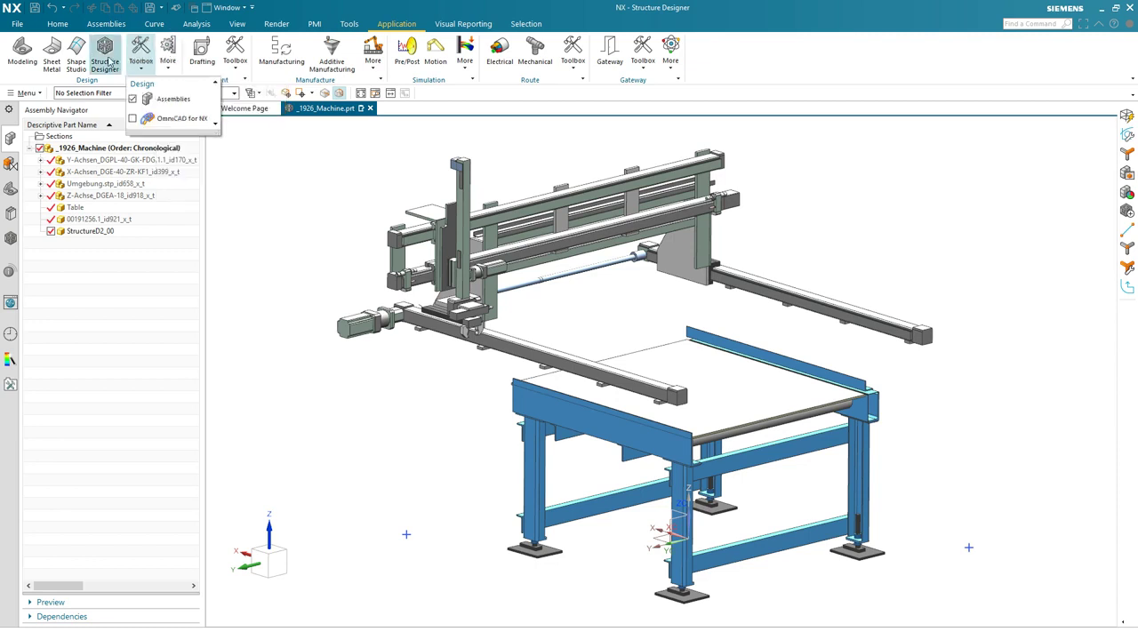
click(107, 51)
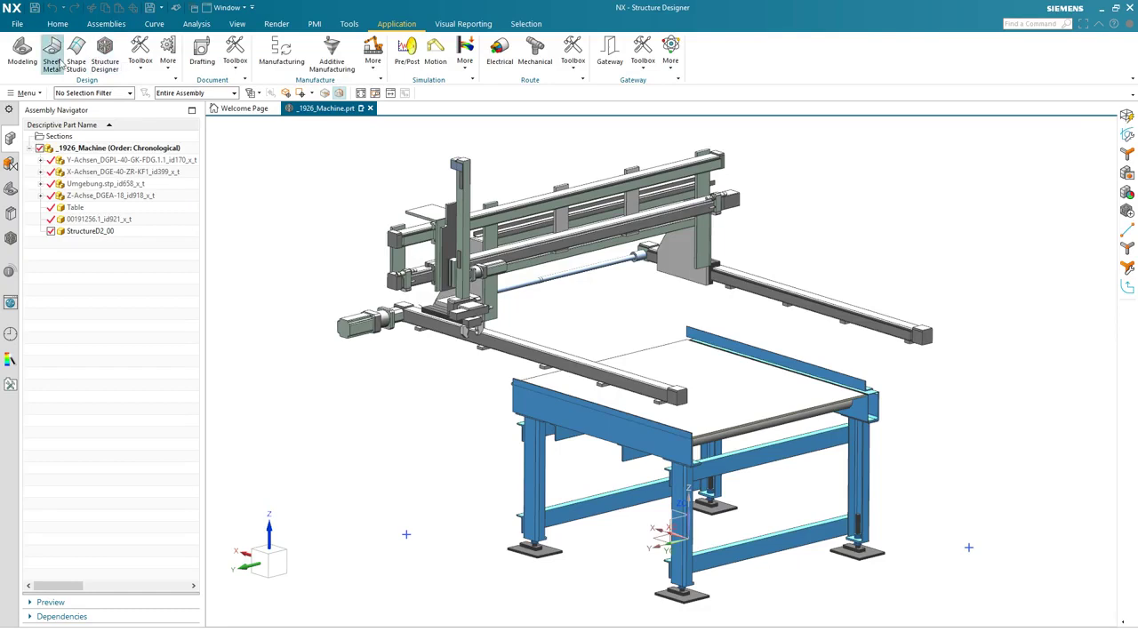
click(60, 26)
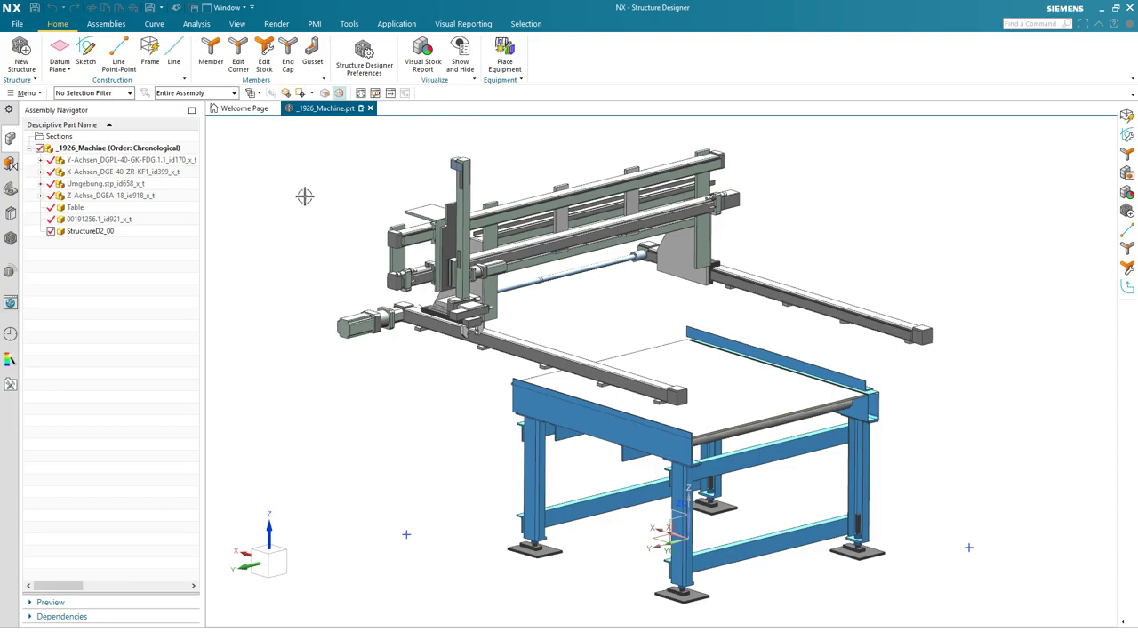
Examine the construction curves of StructureD2_00 and the New Structure settings without creating a new structure.
click(11, 238)
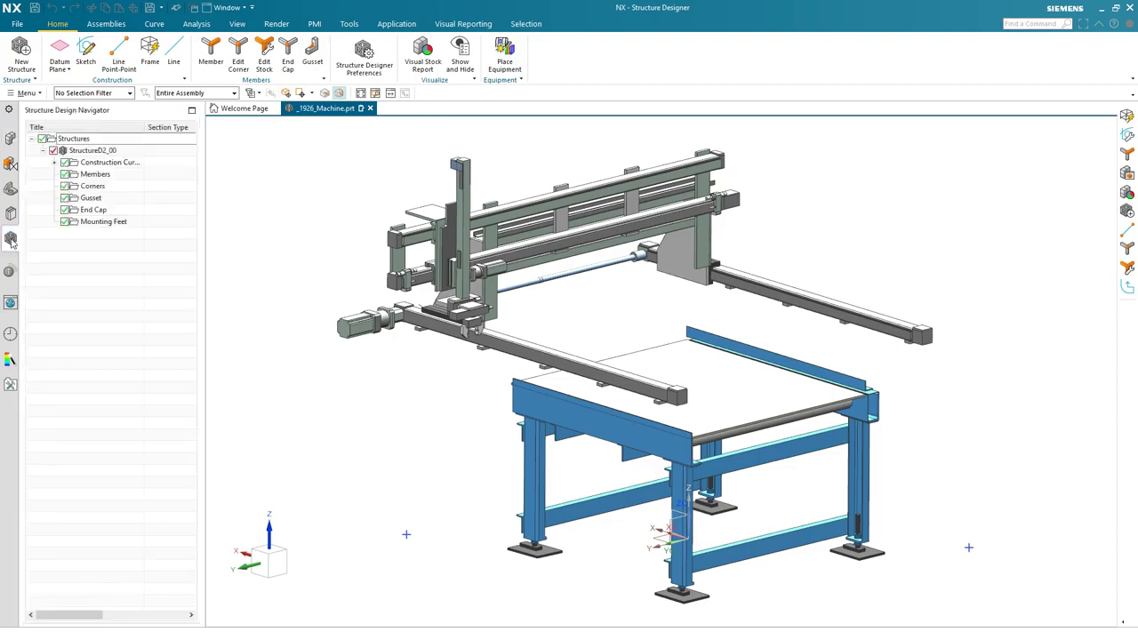
click(55, 164)
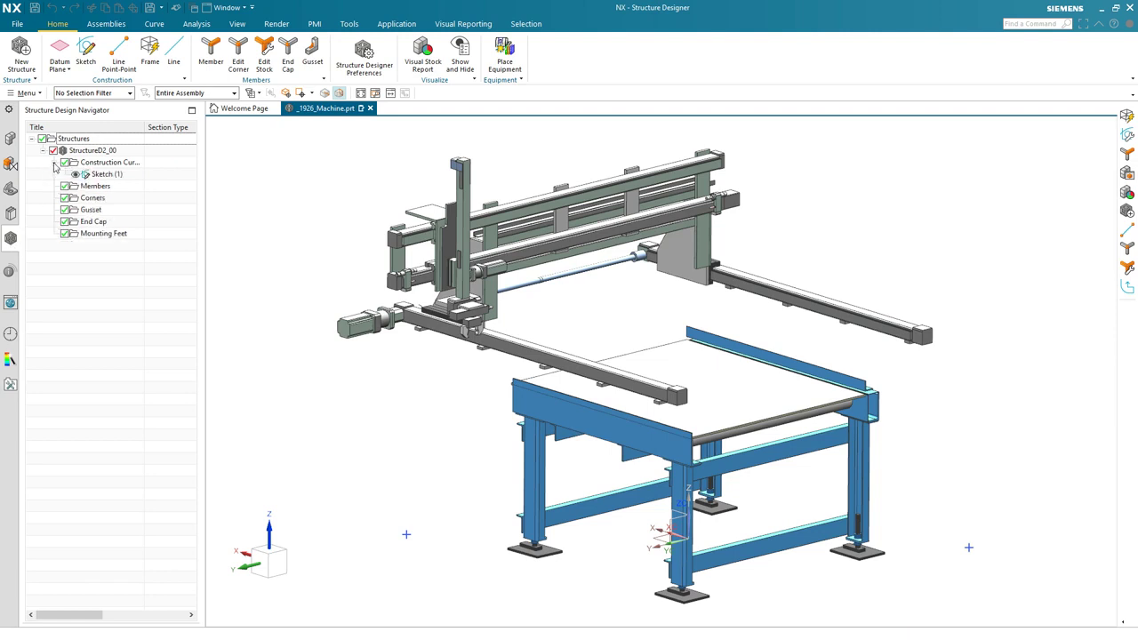
click(11, 140)
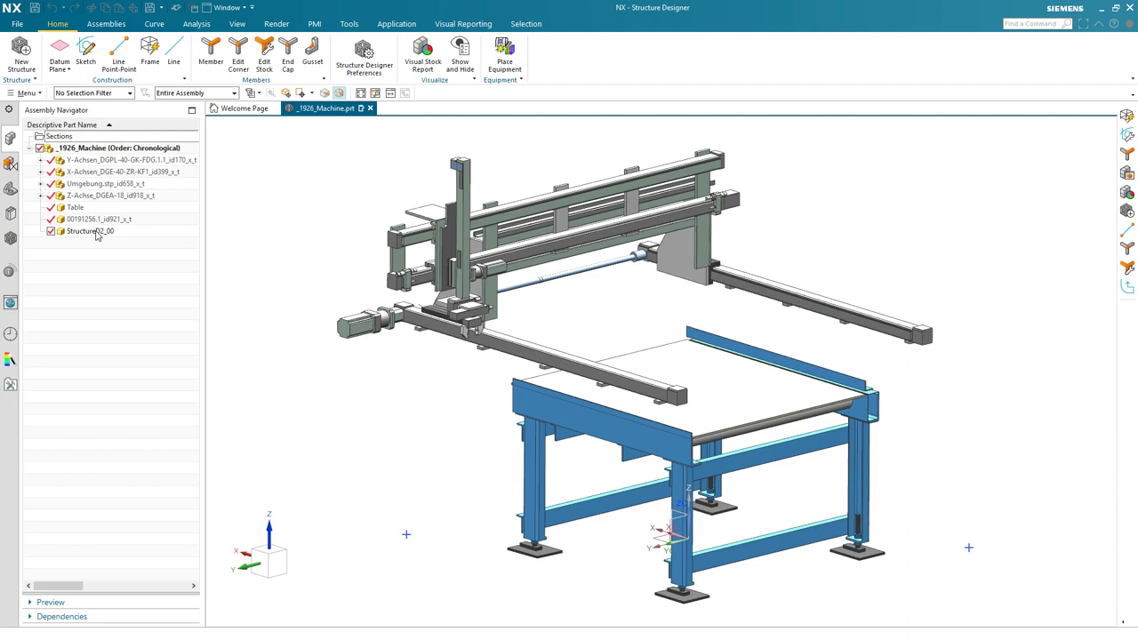
click(22, 51)
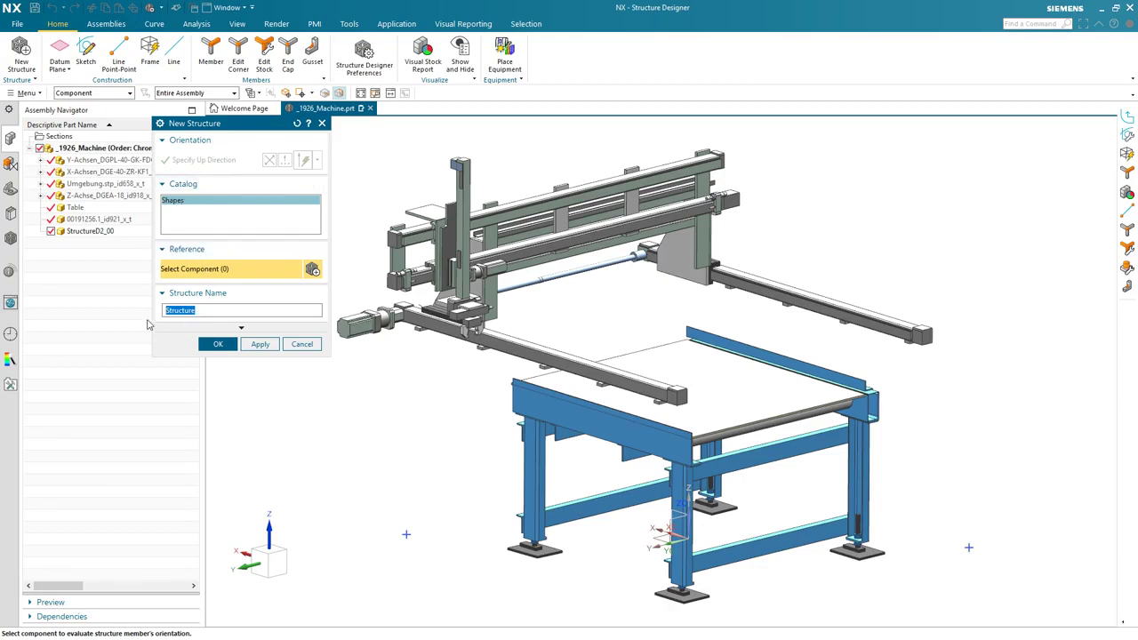
click(299, 344)
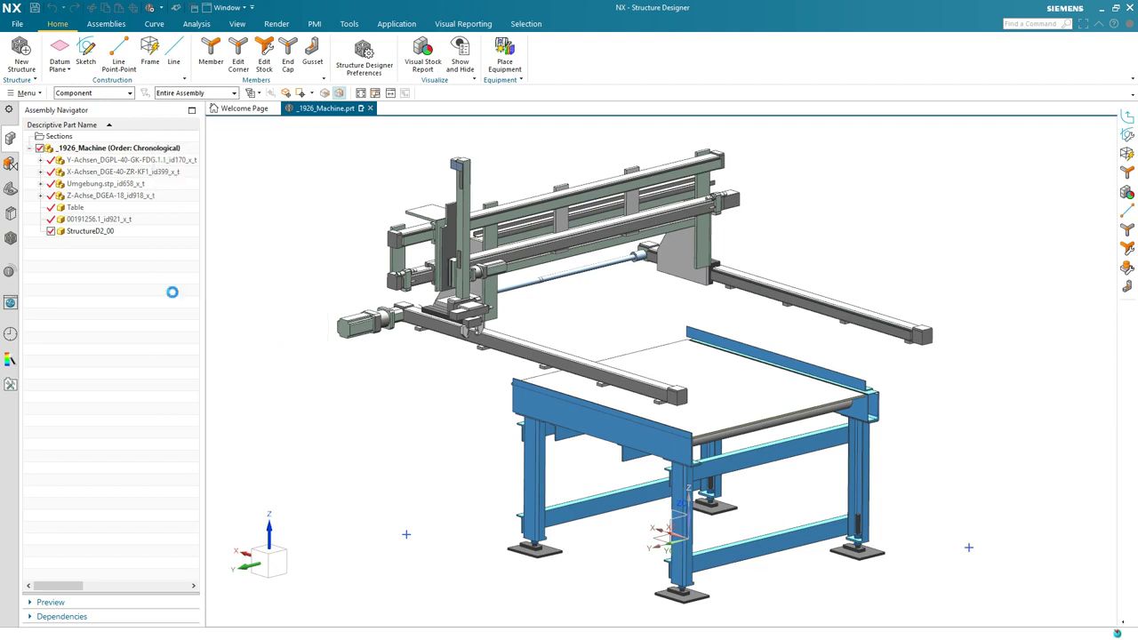
Make StructureD2_00 the work part and show its contents in the Structure Design Navigator.
double_click(100, 232)
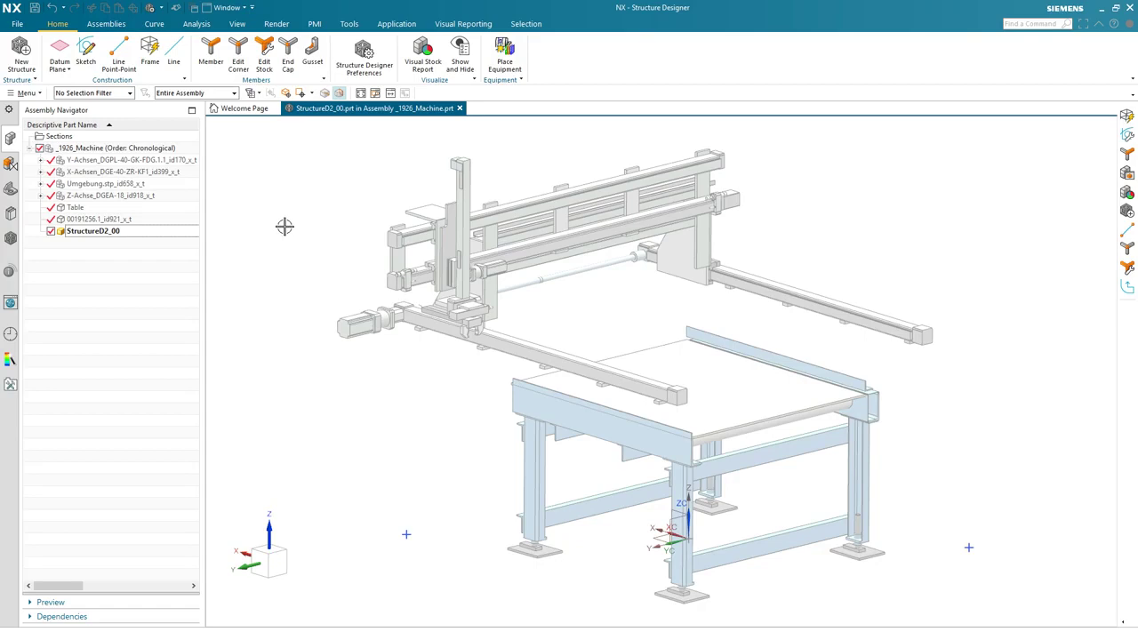
click(10, 239)
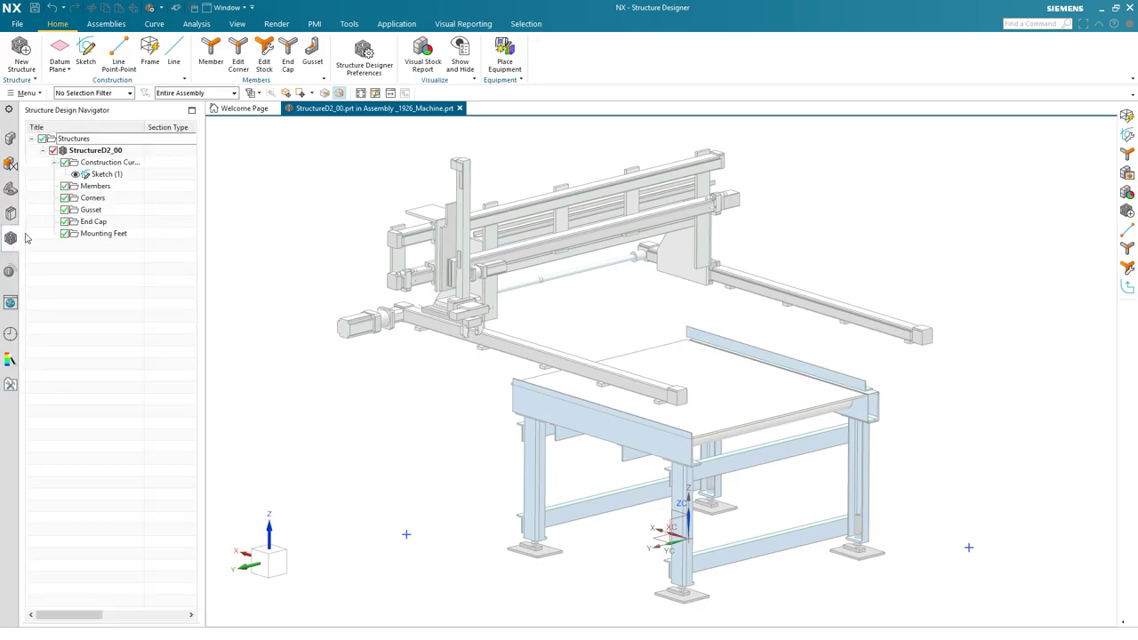
key(Home)
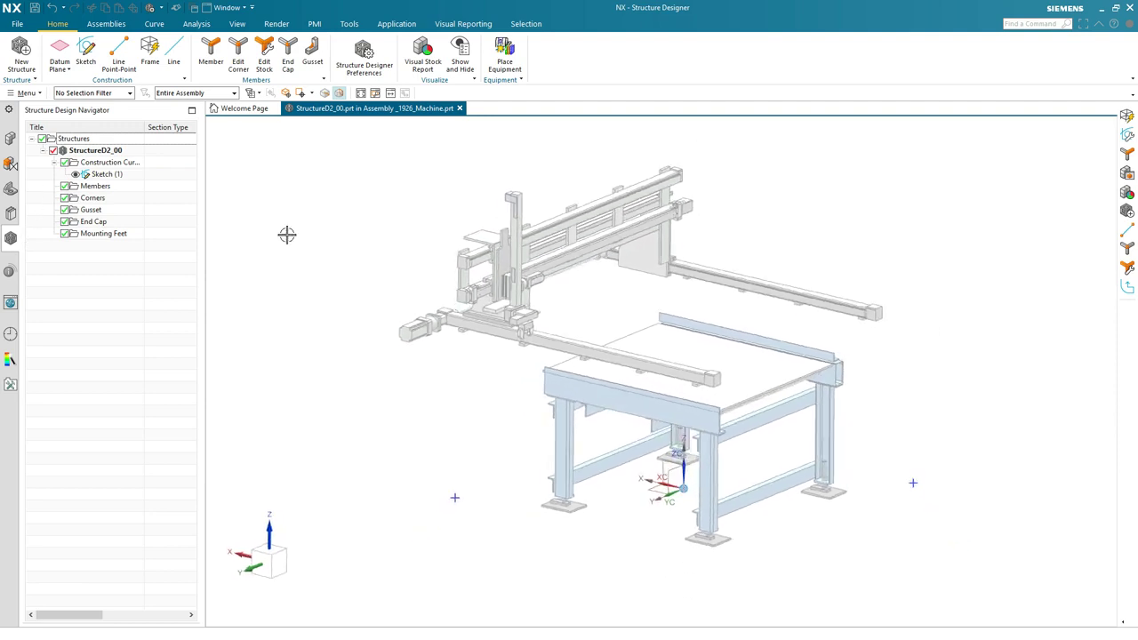
Create a box frame around the machine between the two diagonal sketch points, about 1882 by 1800 mm and 1780 mm high.
scroll(287, 235, down, 1)
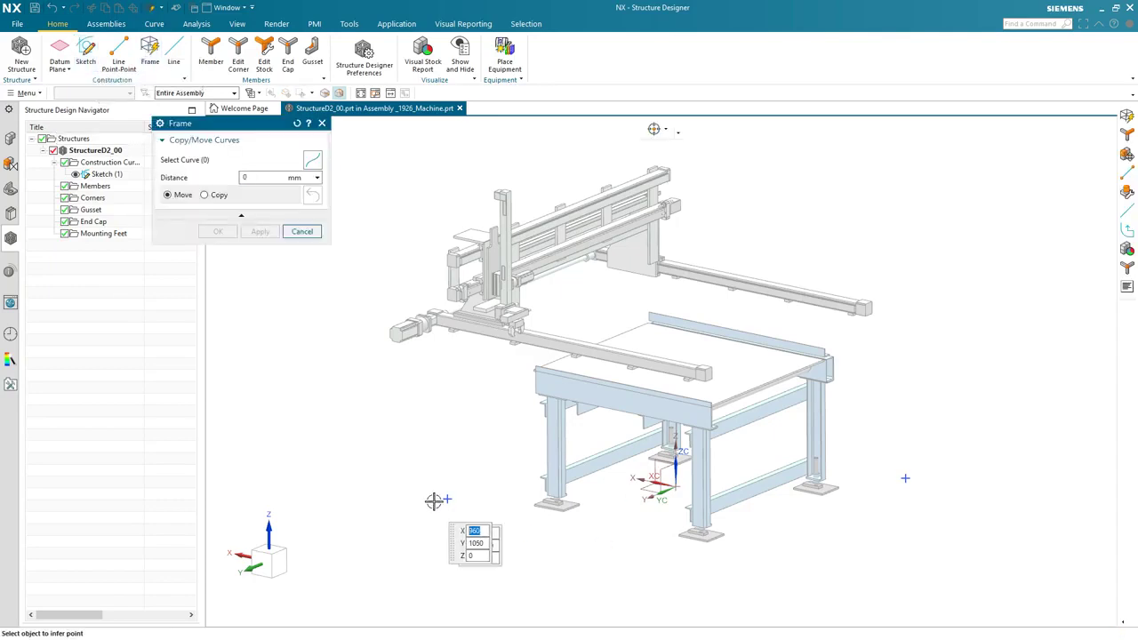
click(447, 499)
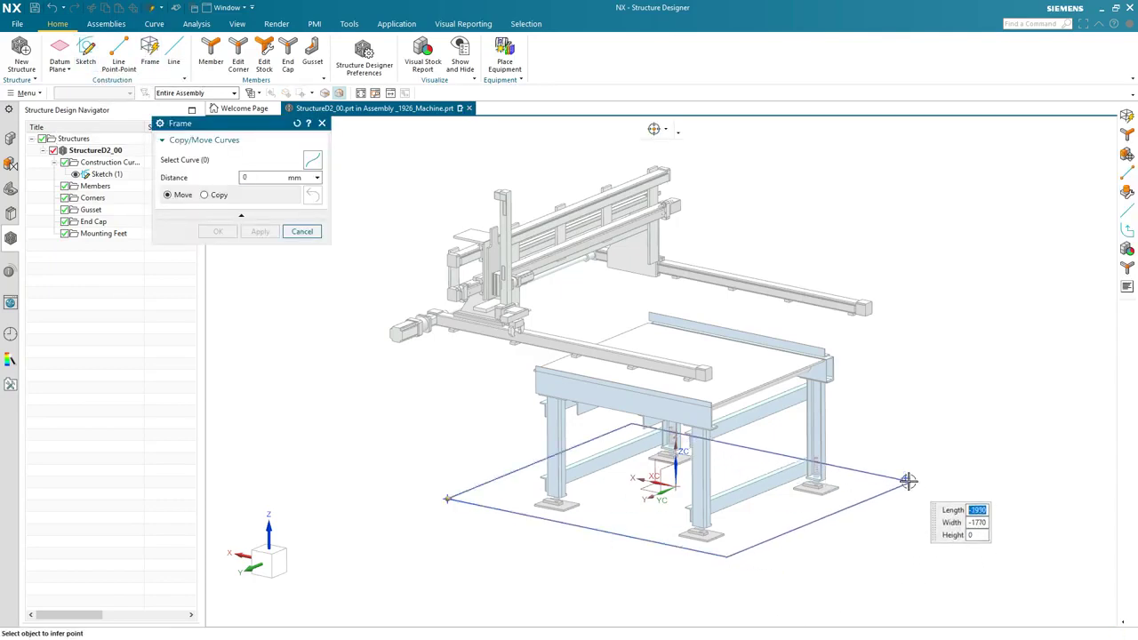
click(905, 483)
middle_drag(874, 241, 874, 241)
click(870, 214)
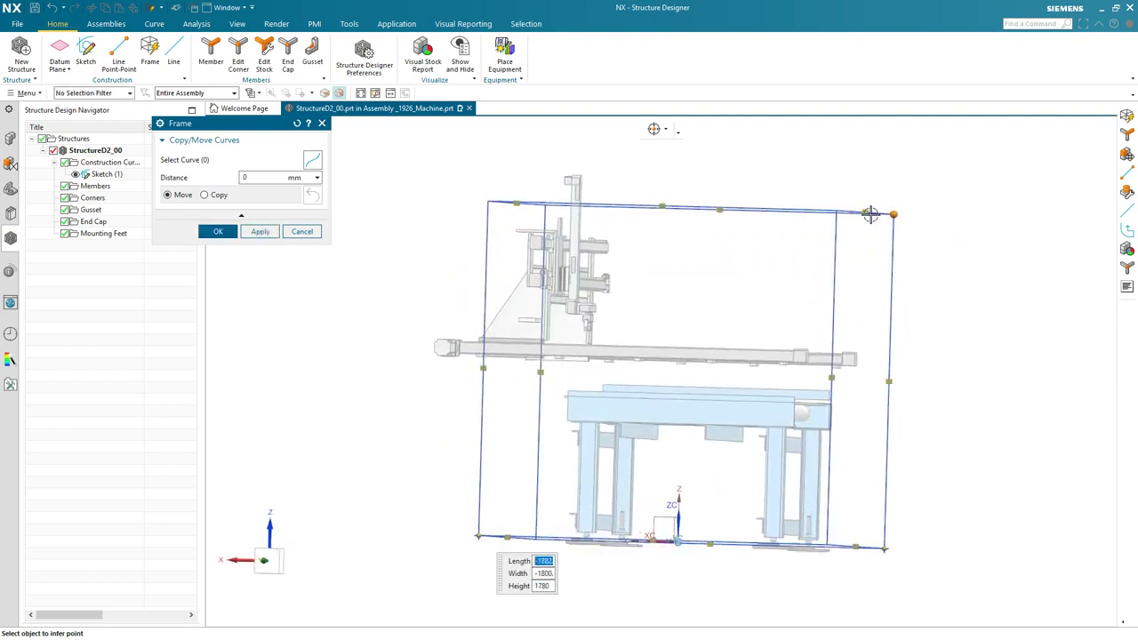
key(Home)
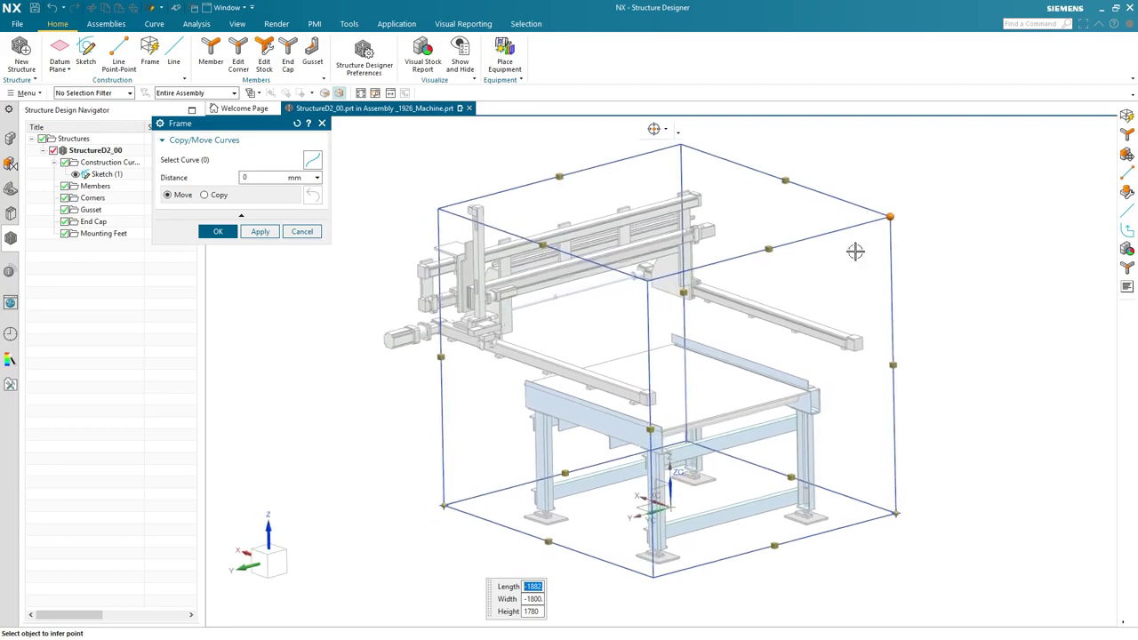
Move the four bottom curves of the box frame up by 890 mm and apply the frame.
click(547, 540)
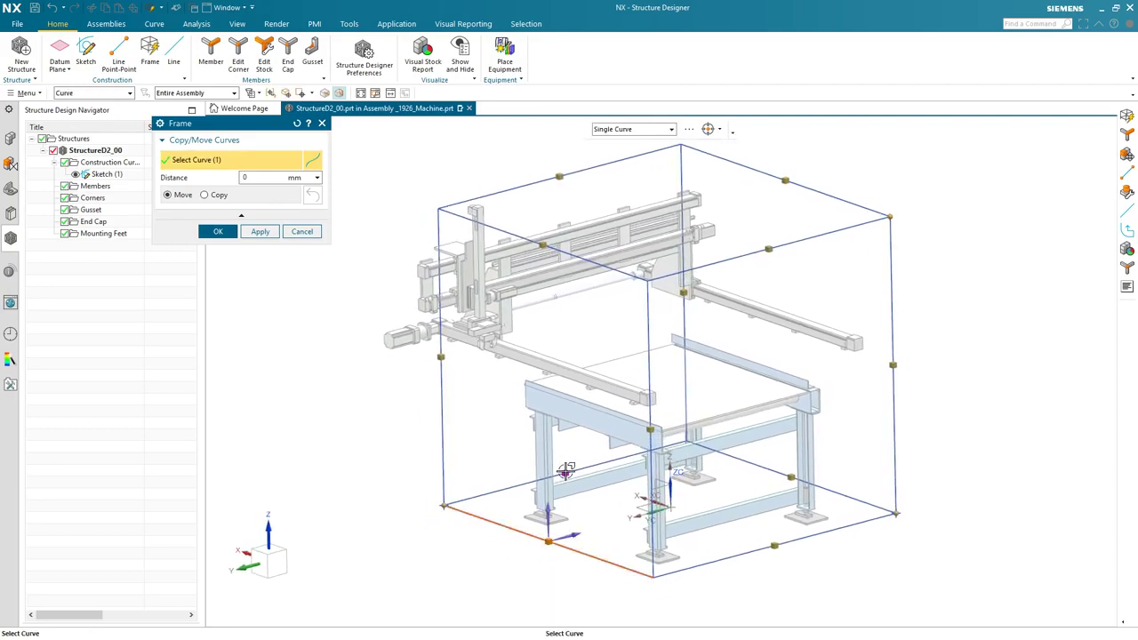
click(563, 477)
click(789, 480)
click(773, 542)
click(772, 527)
drag(774, 541, 927, 386)
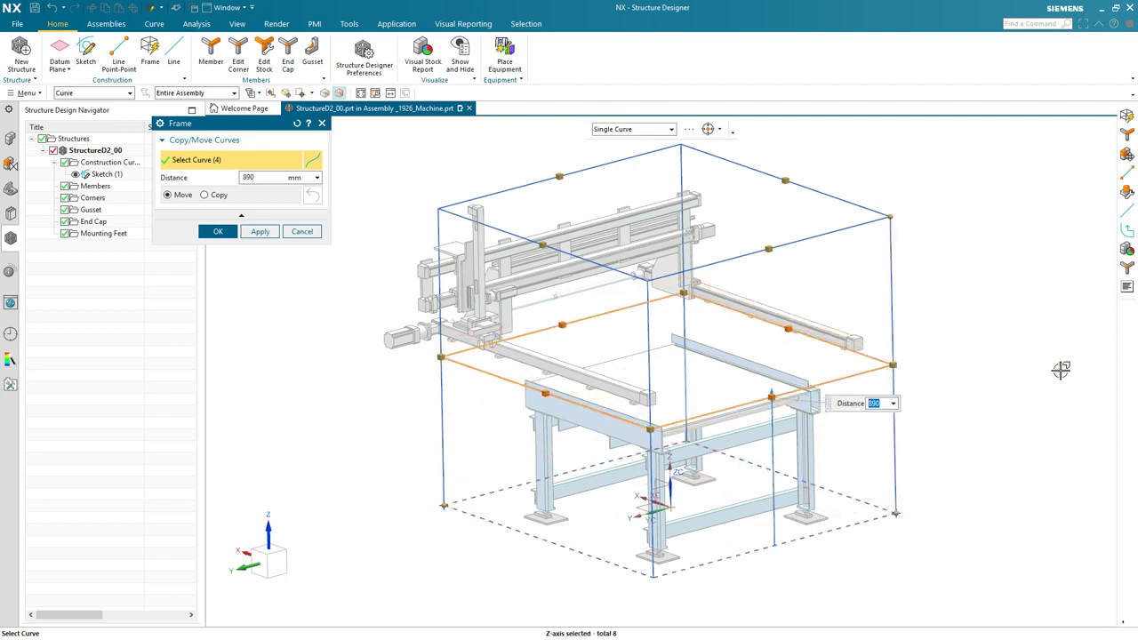
click(259, 231)
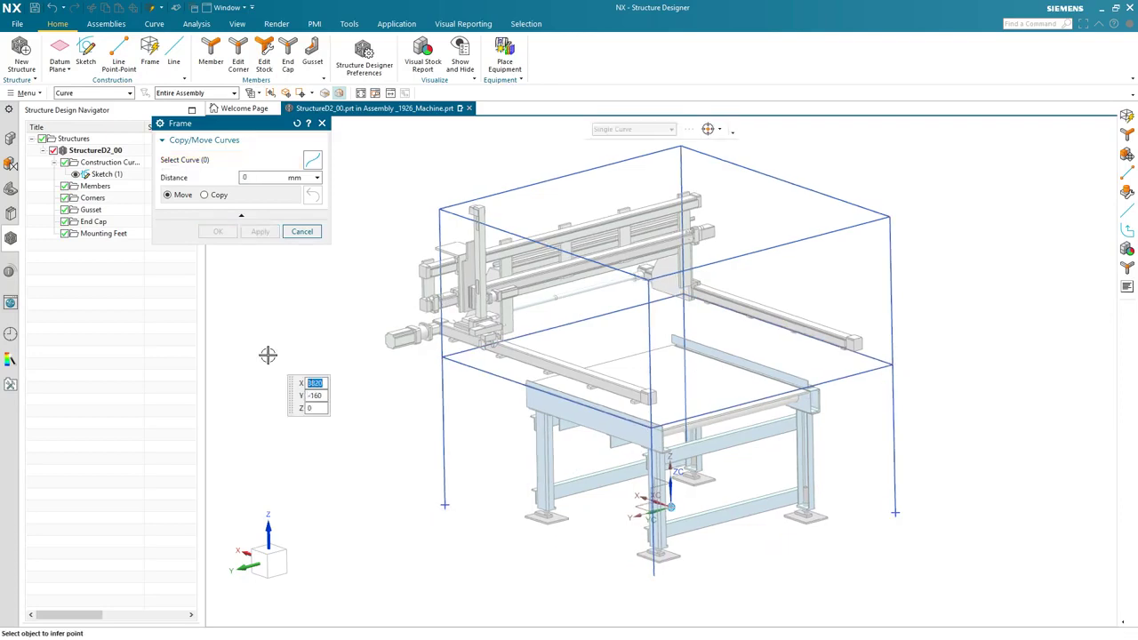
Create a second, low box frame between the same two floor points, about 220 mm high.
middle_drag(267, 355, 383, 480)
click(453, 490)
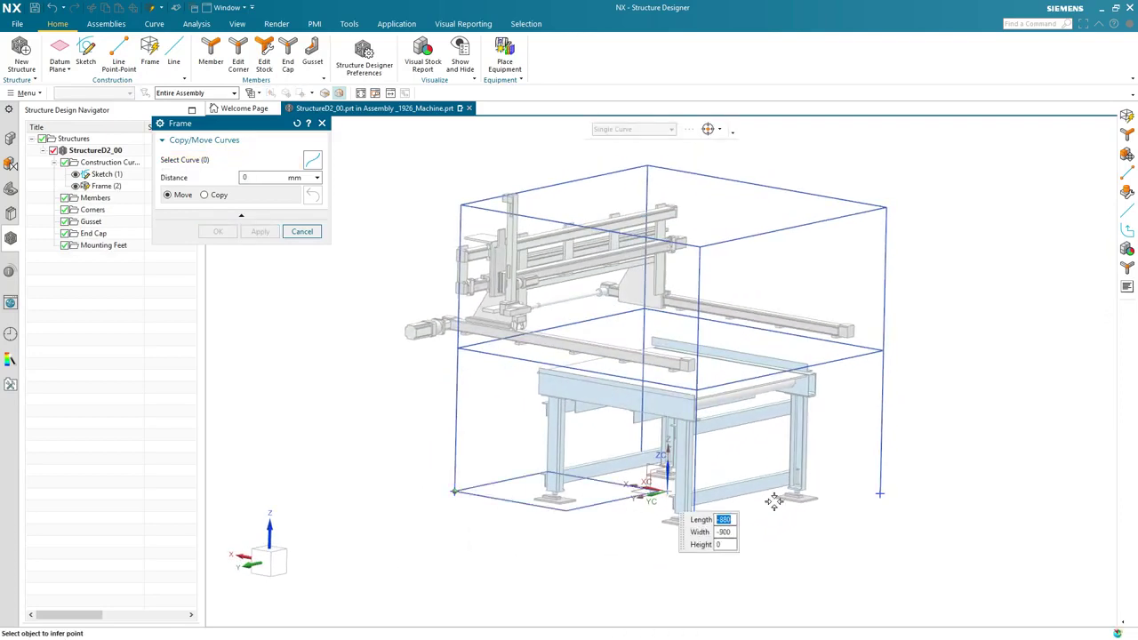
click(882, 492)
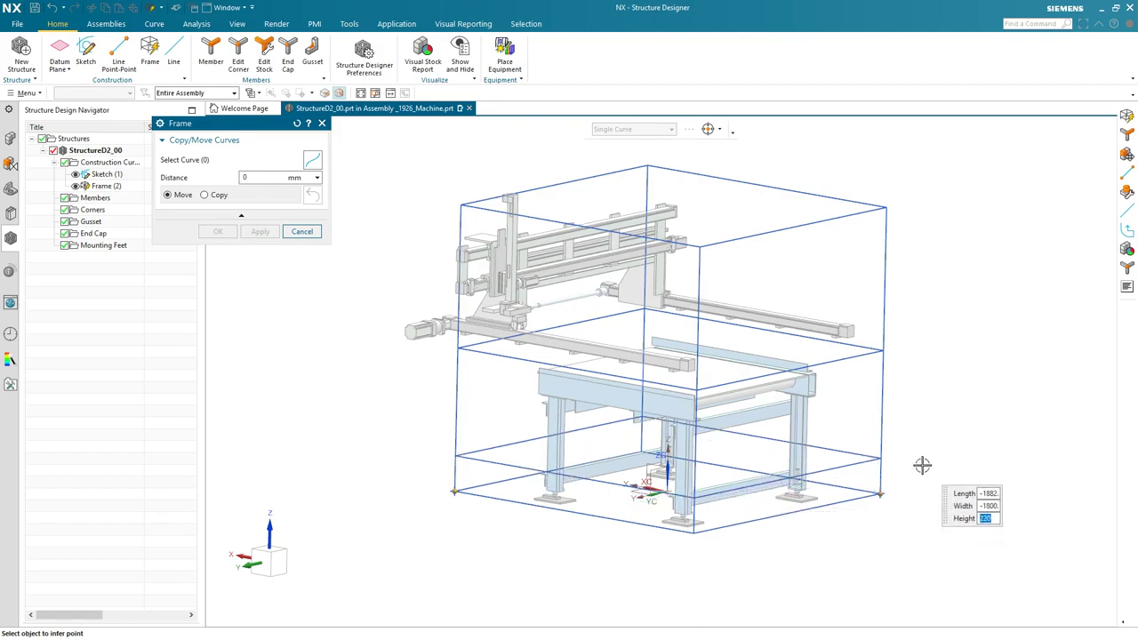
click(922, 465)
click(217, 231)
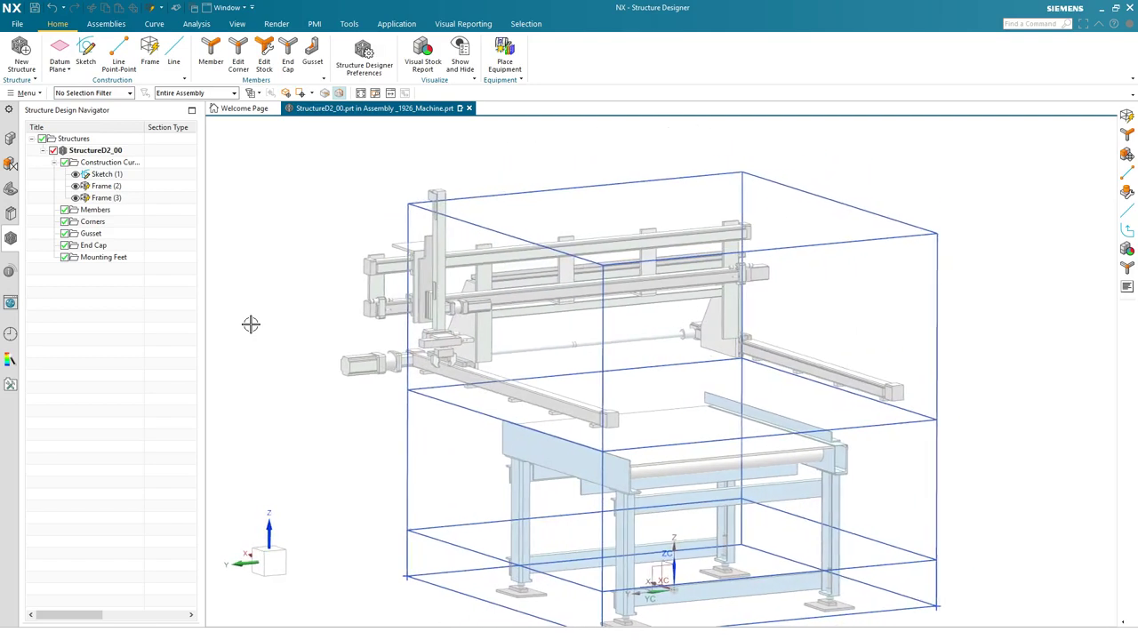
Draw a diagonal line on two opposite sides of the frame, from an upper corner to the far corner of the middle rectangle.
click(124, 62)
click(402, 202)
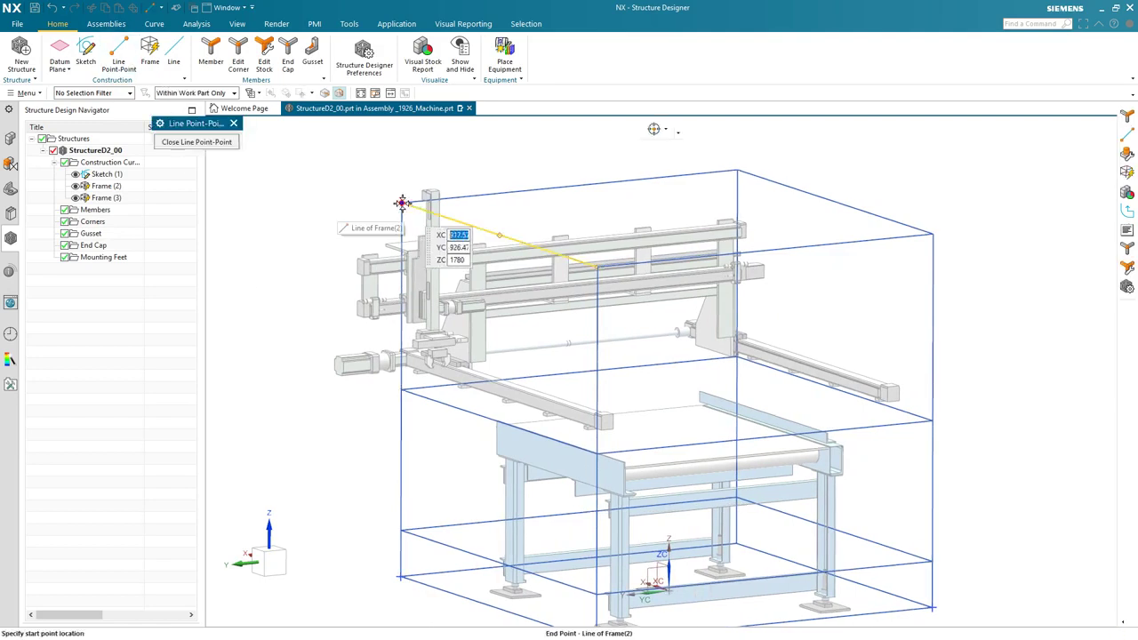
click(737, 353)
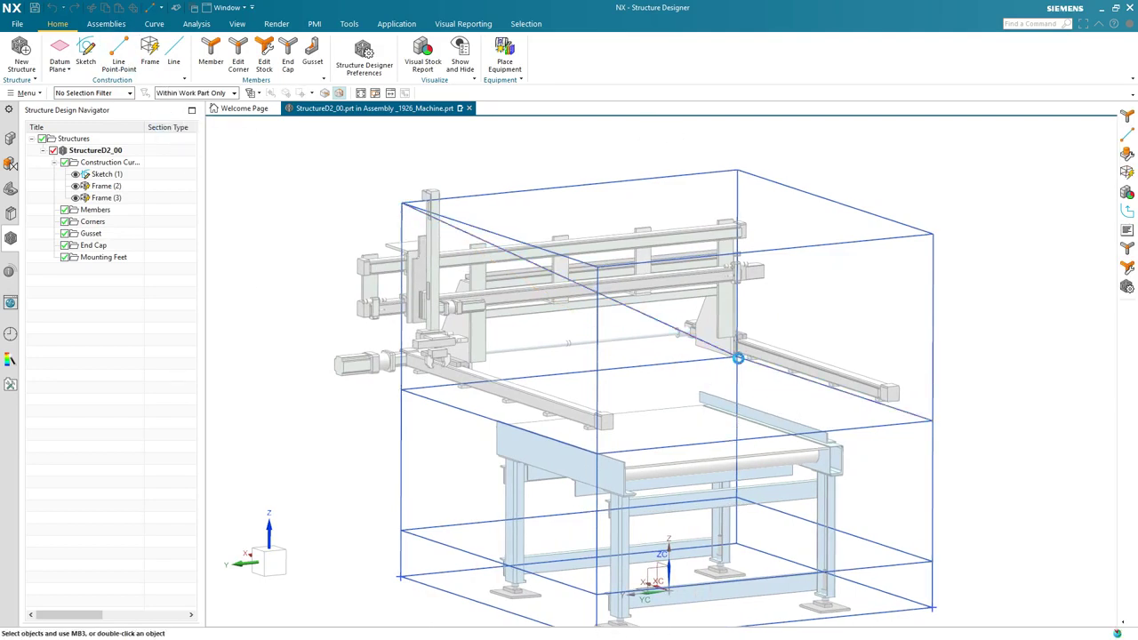
click(600, 267)
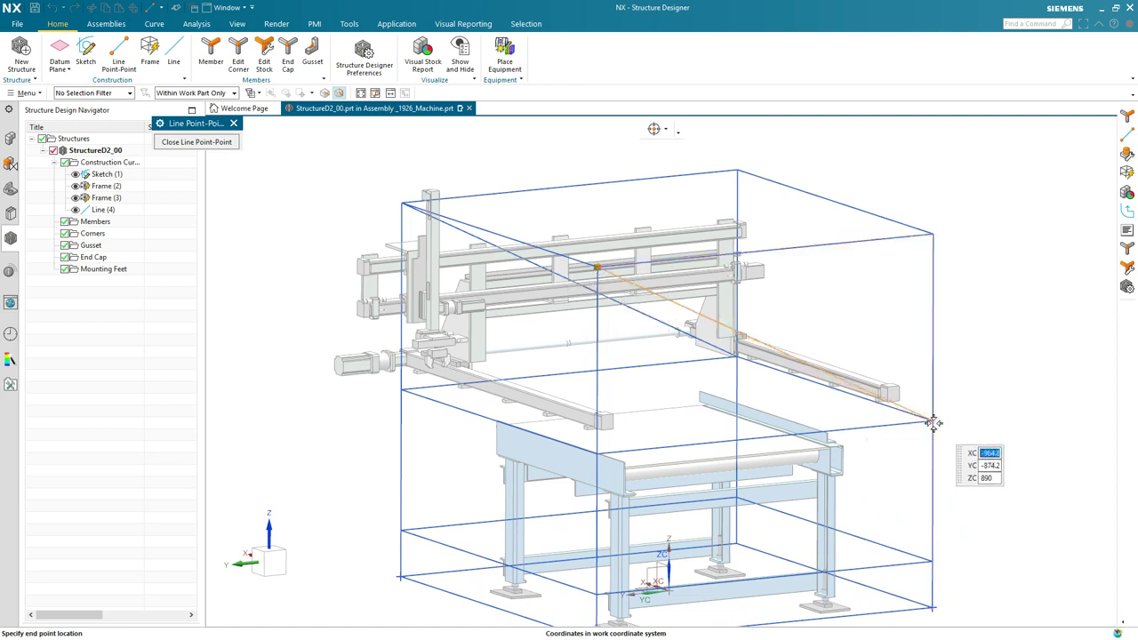
click(933, 423)
middle_drag(307, 247, 282, 251)
click(213, 142)
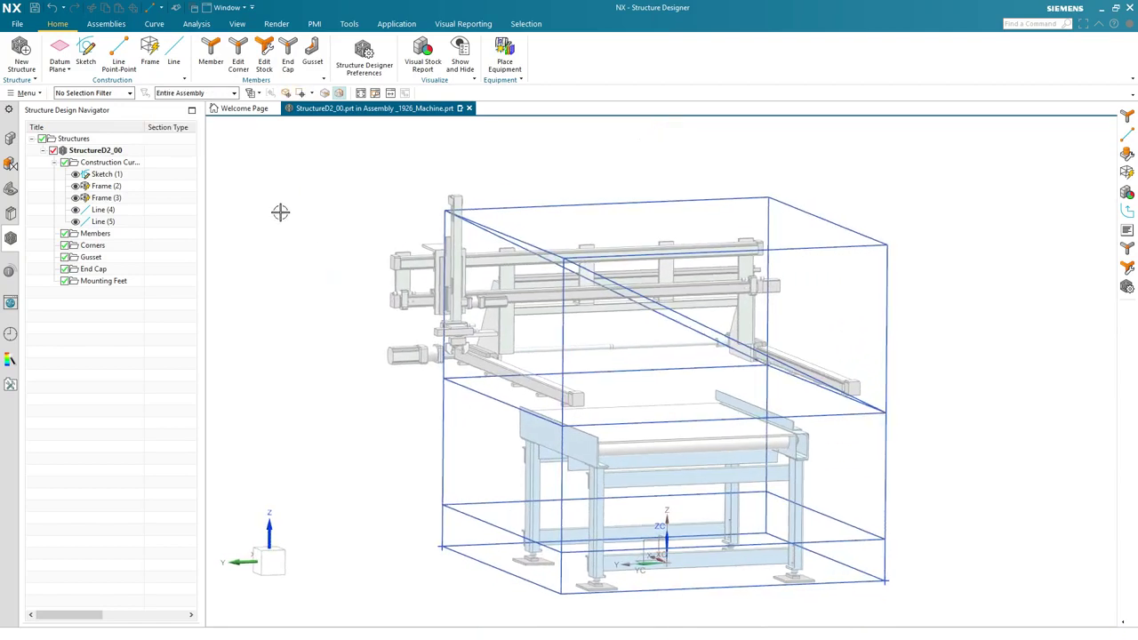
Start a new structural member for the frame curves.
middle_drag(280, 211, 280, 211)
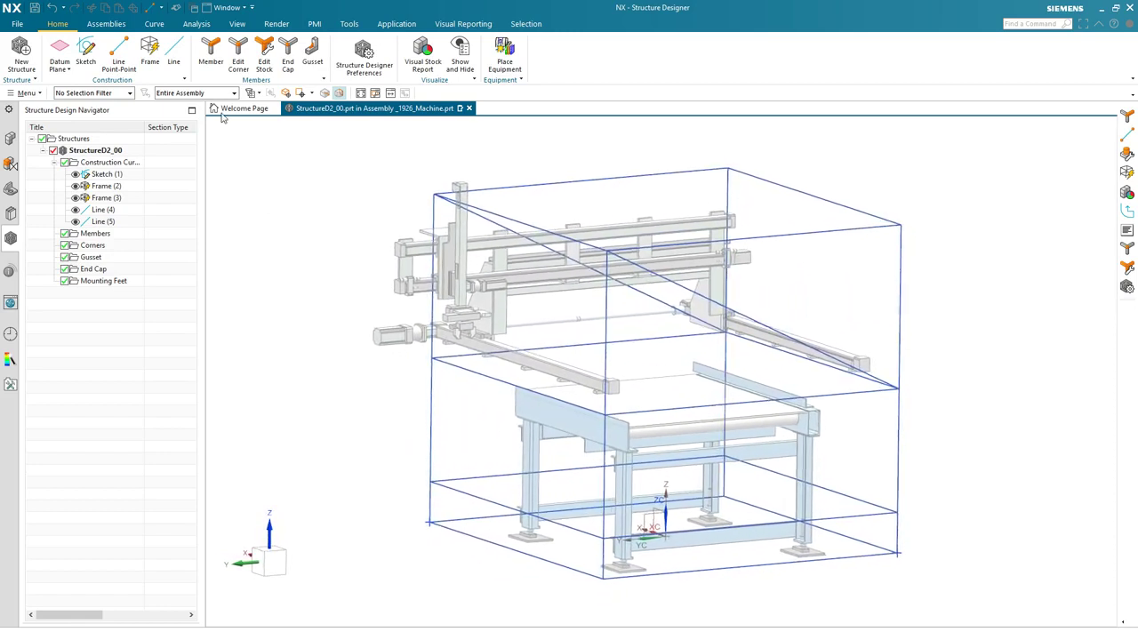
click(211, 54)
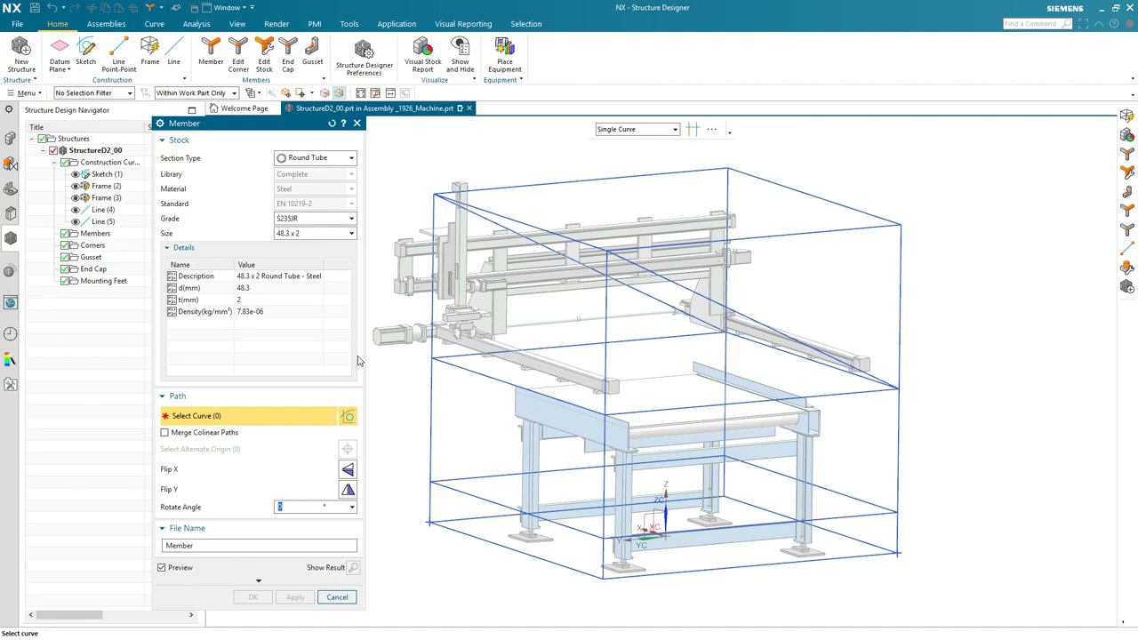
Try an Angle Equal stock in Steel, standard DIN EN 10056-1, grade S235JR, and browse its available sizes.
click(353, 163)
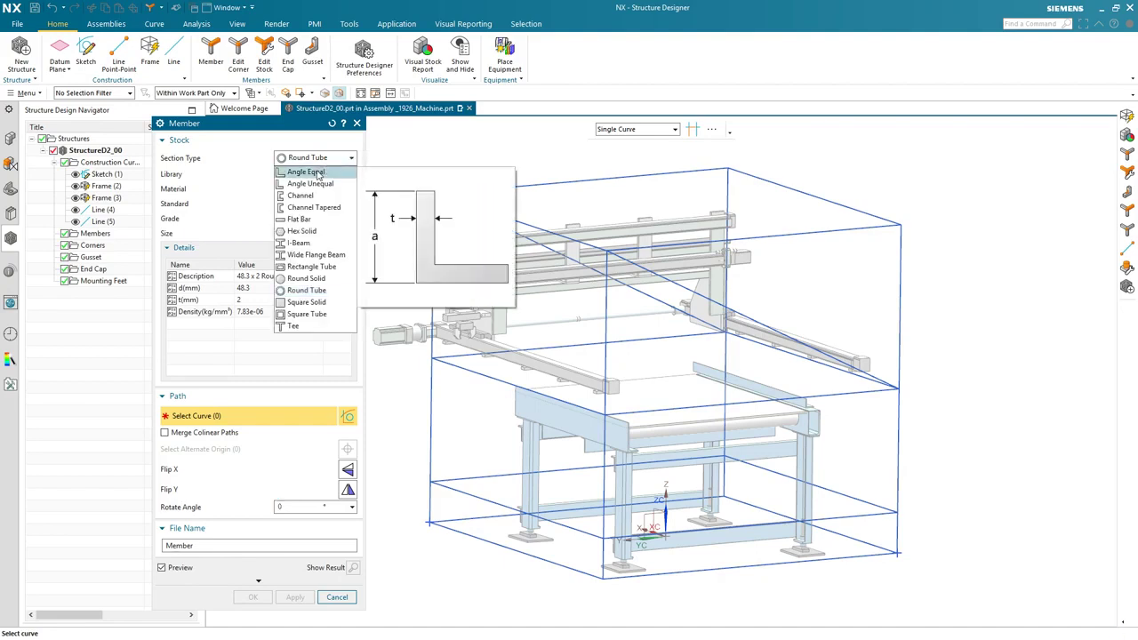
click(317, 172)
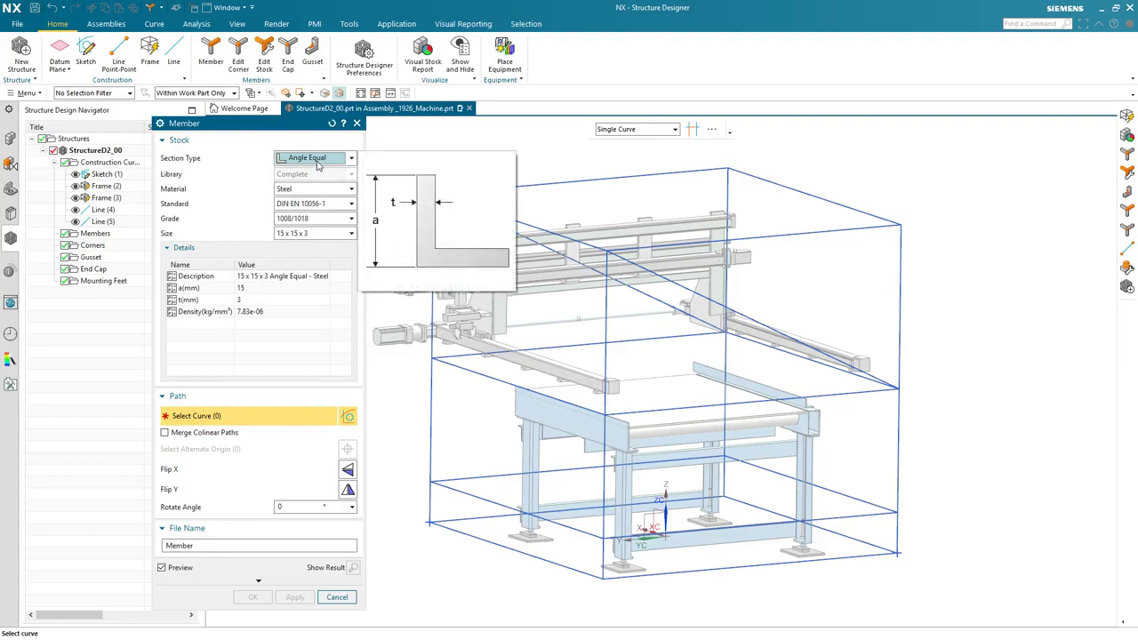
click(298, 191)
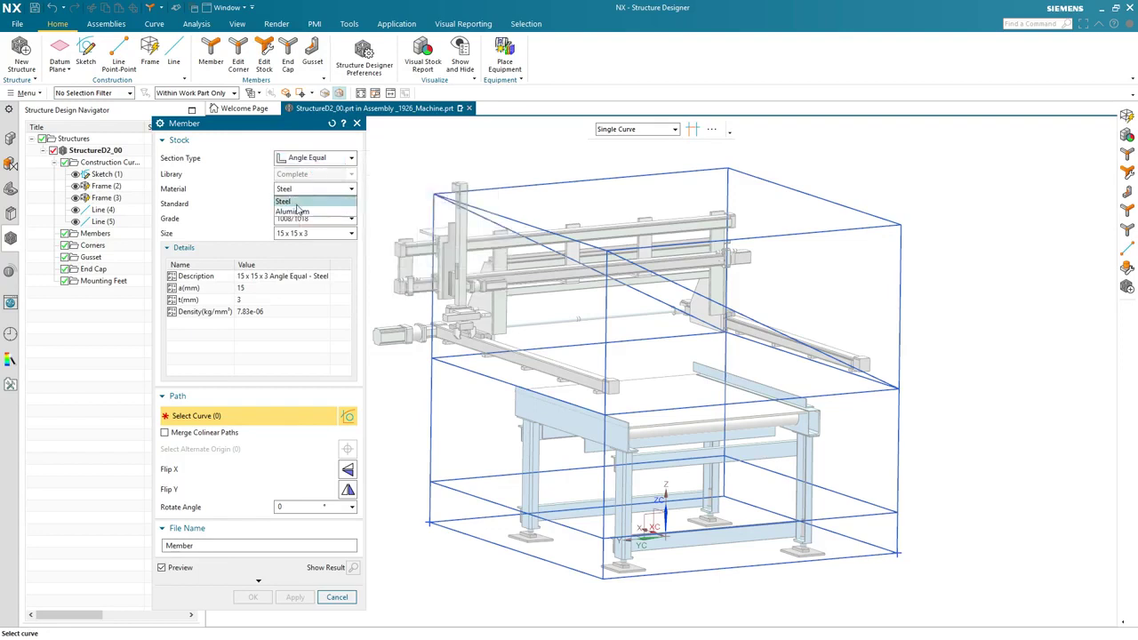
click(294, 201)
click(311, 204)
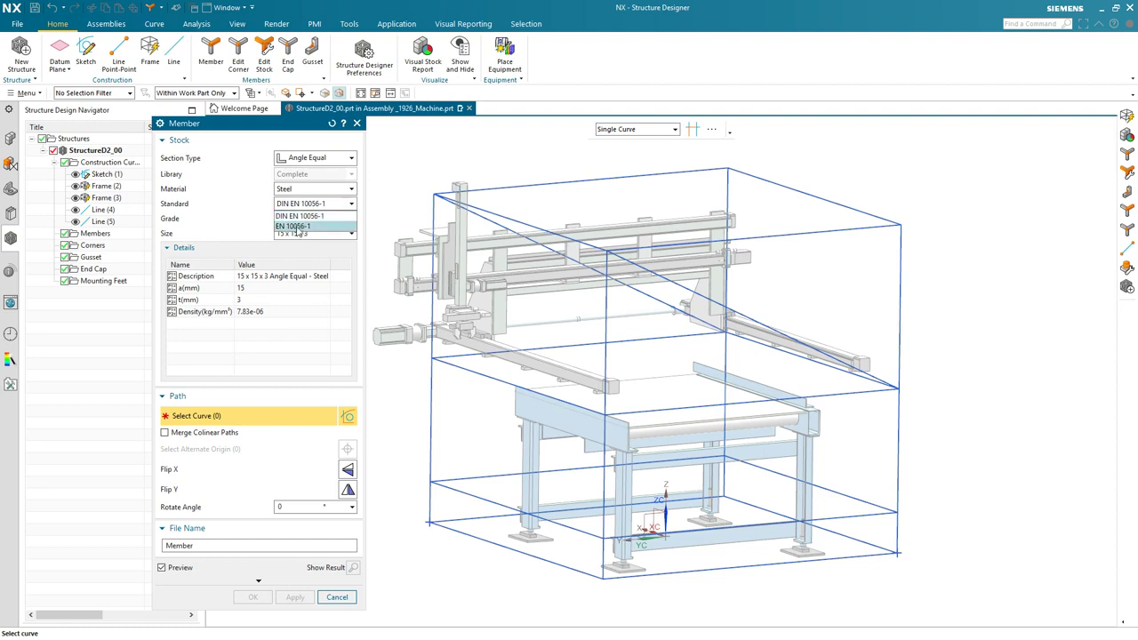
click(301, 217)
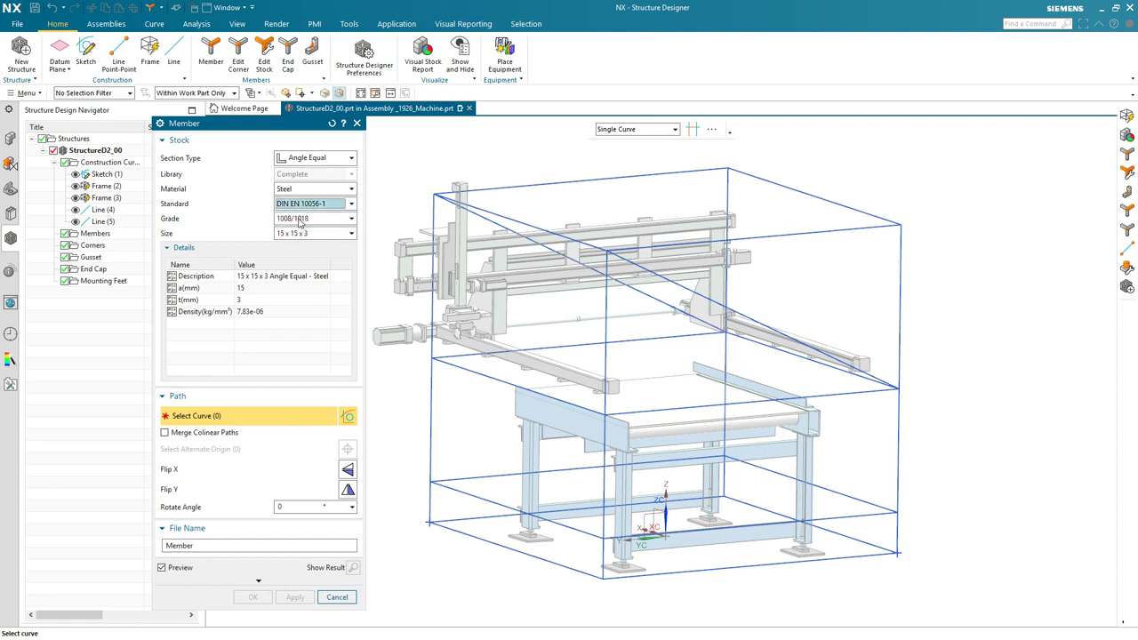
click(301, 220)
click(299, 240)
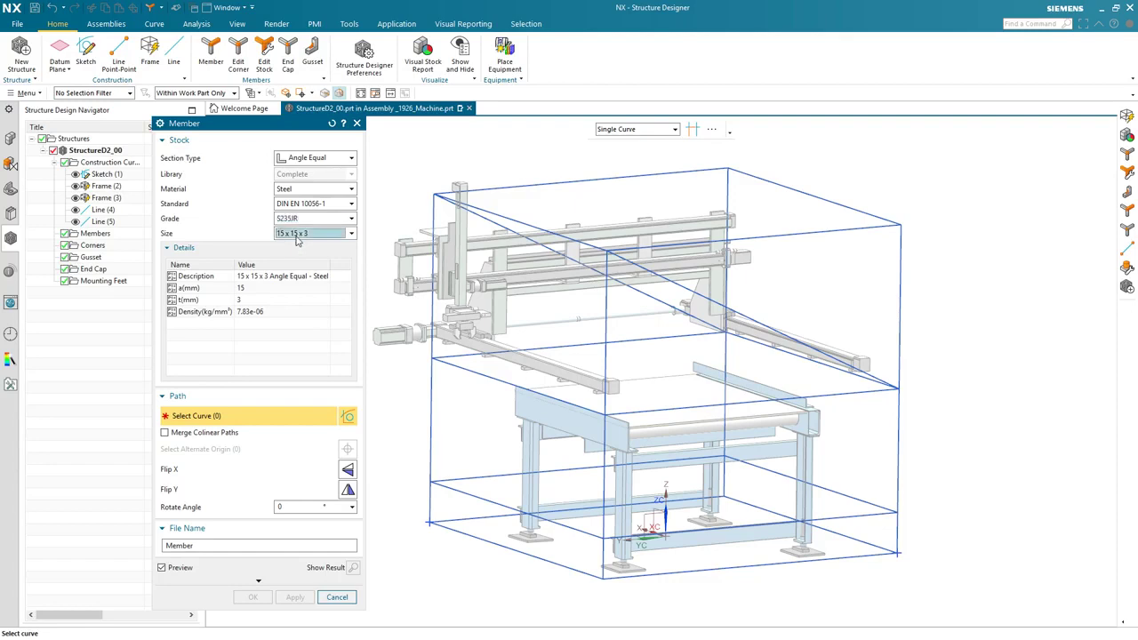
click(295, 234)
drag(352, 263, 352, 387)
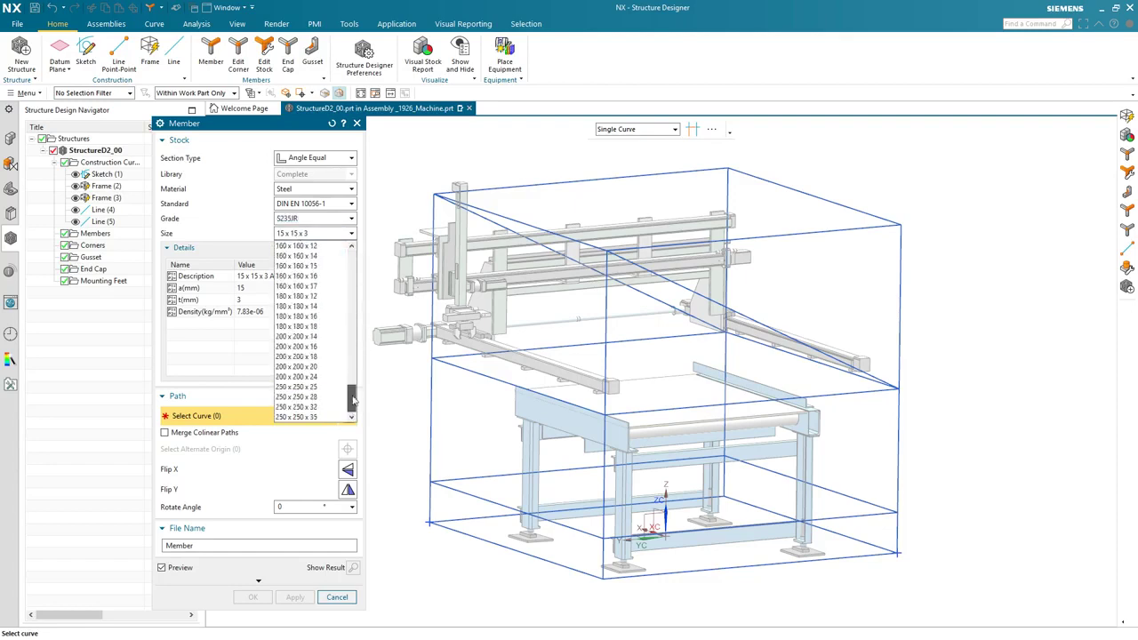
drag(353, 385, 352, 258)
click(331, 167)
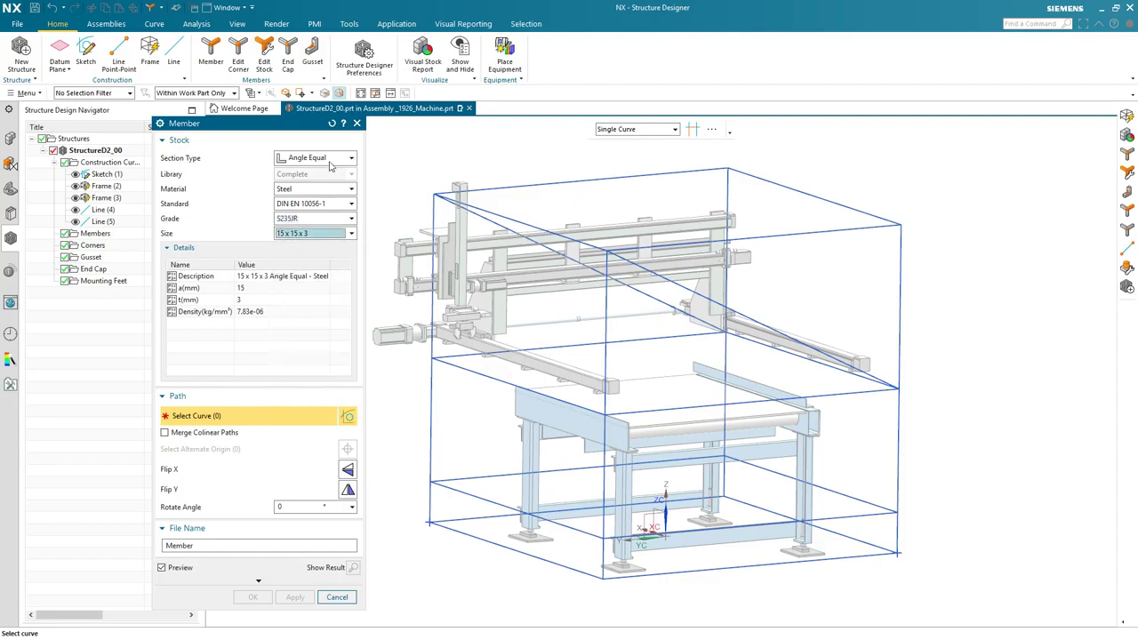
Place 60 x 4 Square Tube members on all curves of Frame (2) and apply them.
click(330, 162)
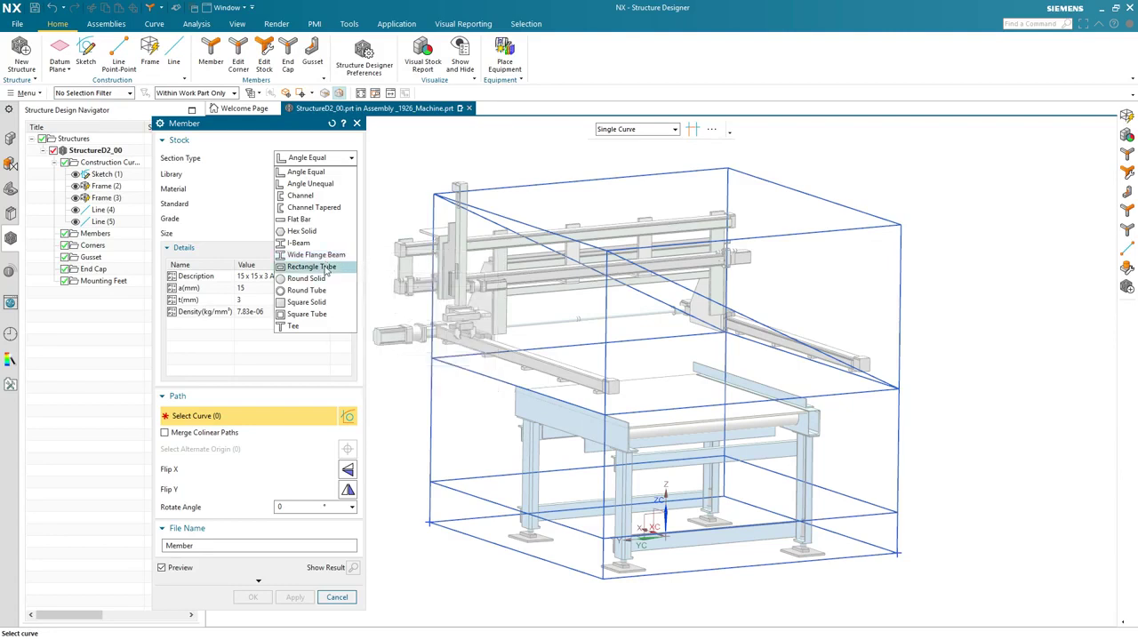
click(319, 316)
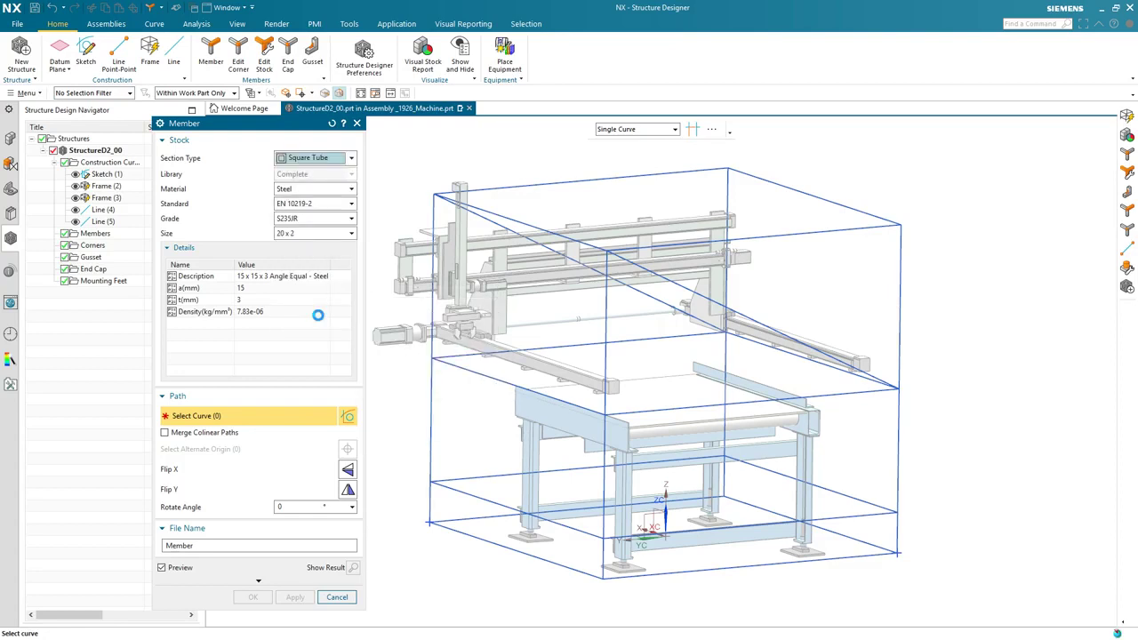
click(352, 234)
scroll(293, 356, down, 5)
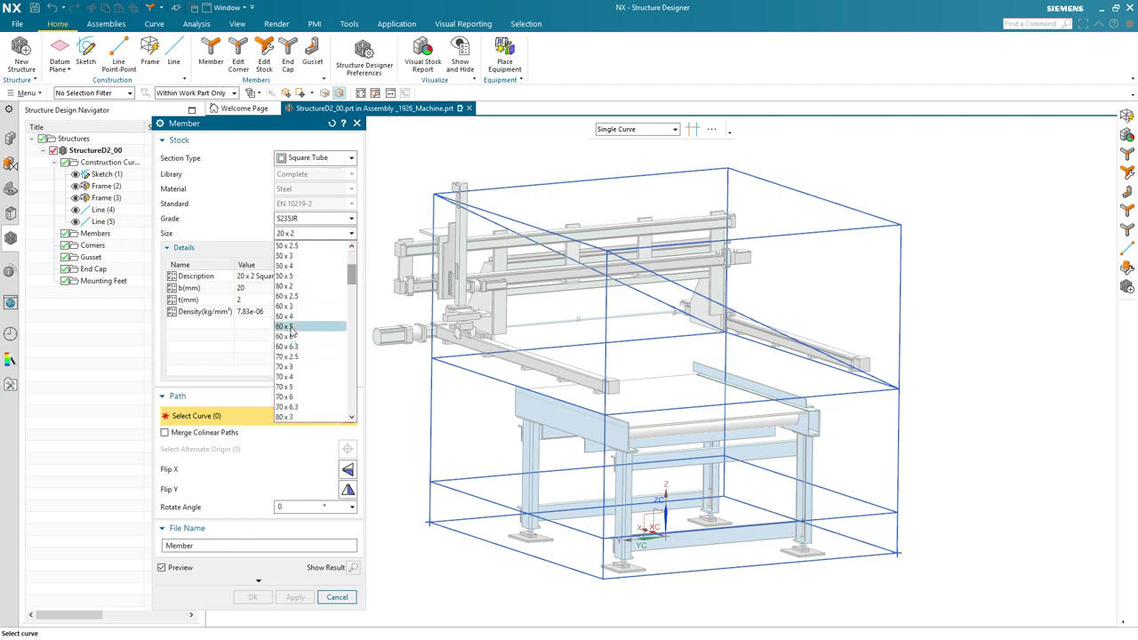
click(293, 318)
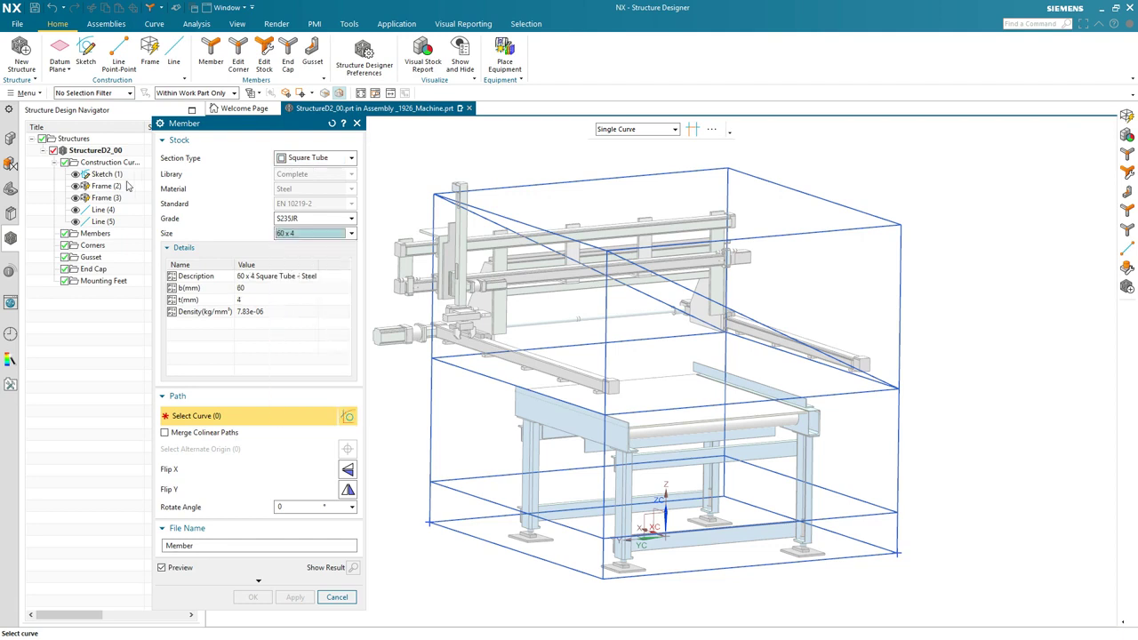
click(108, 187)
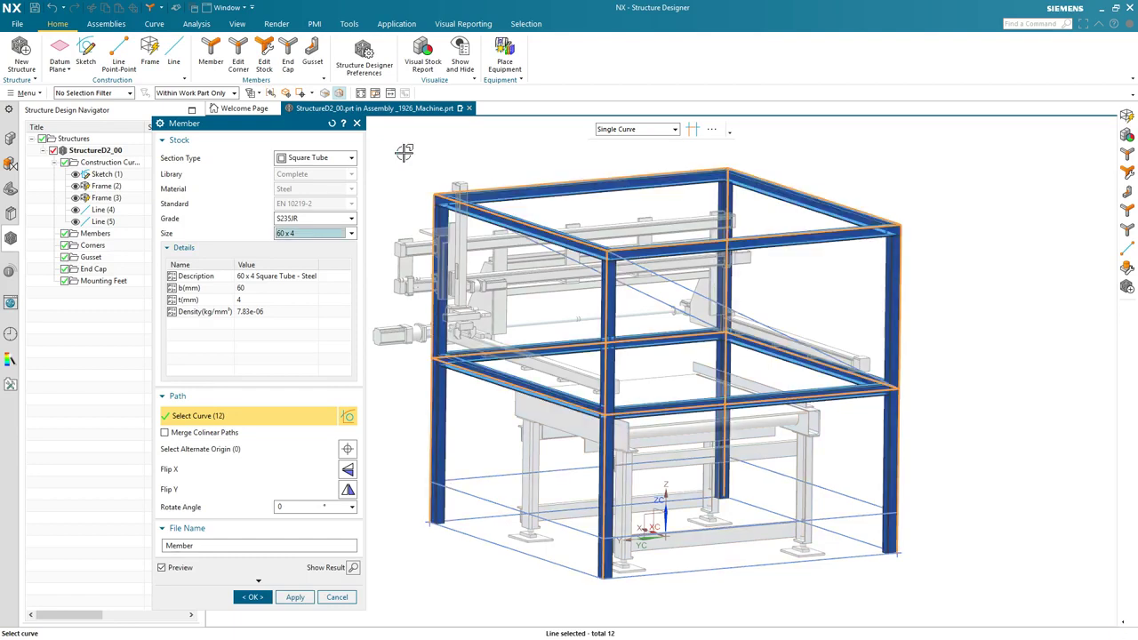
click(296, 597)
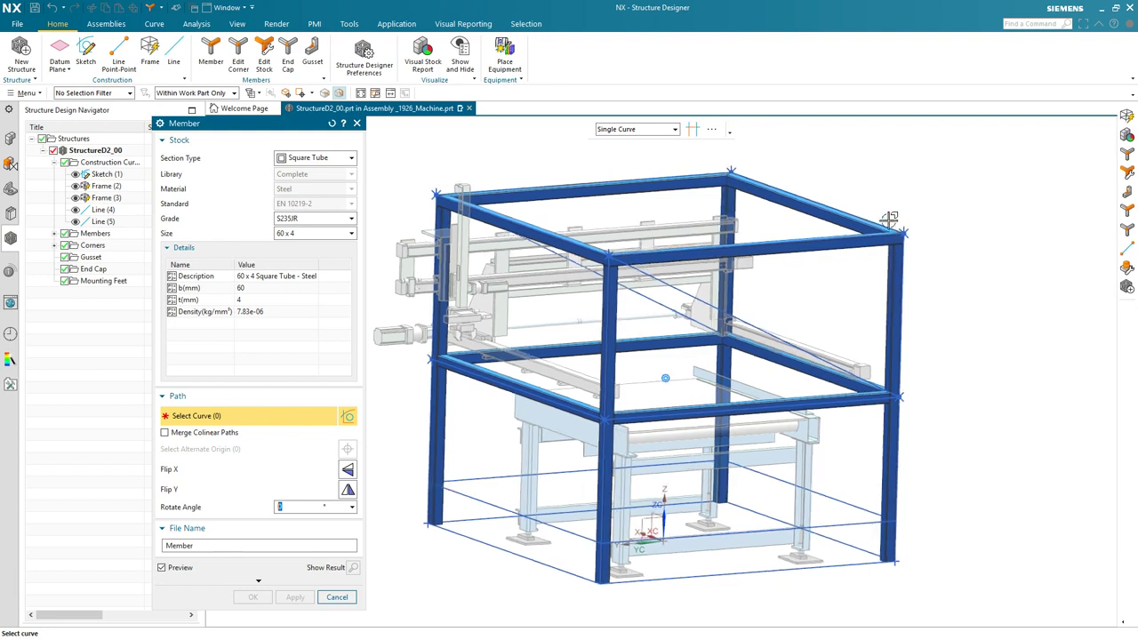
Set up a 45 x 45 x 3 Angle Equal member on one side curve of the low frame's upper rectangle.
scroll(913, 208, up, 5)
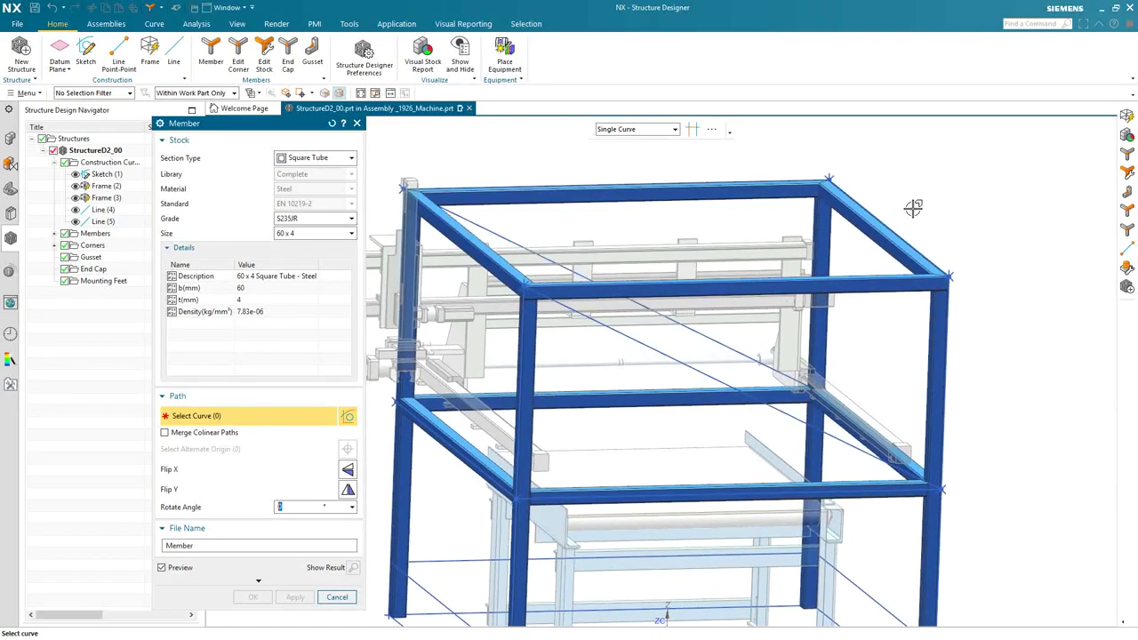
scroll(913, 207, up, 5)
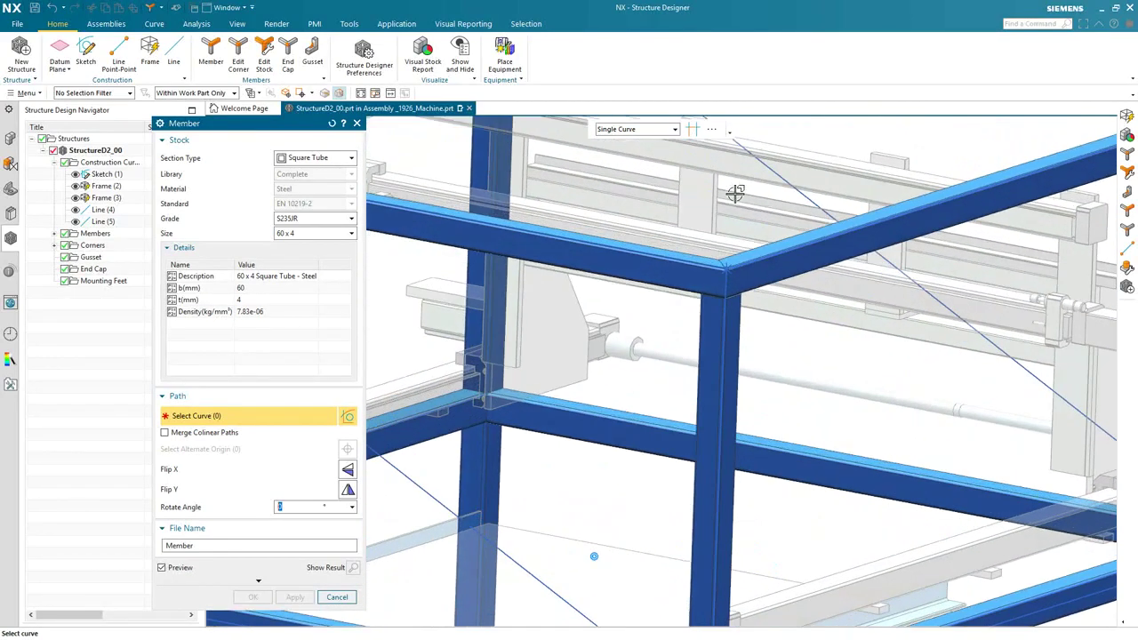
scroll(736, 193, down, 5)
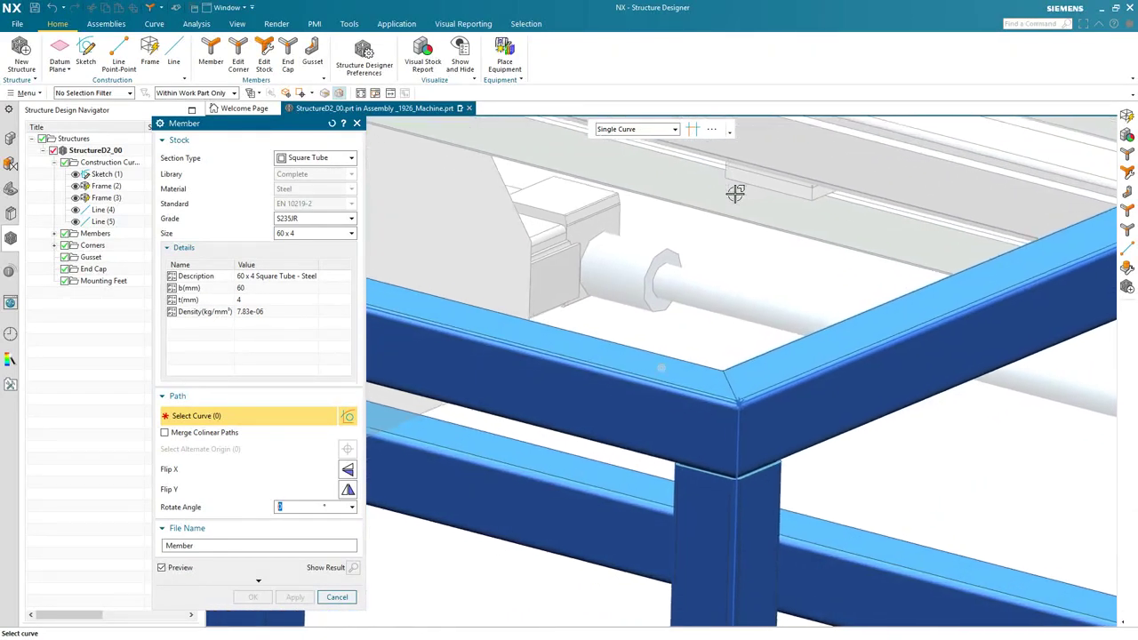
scroll(735, 193, down, 6)
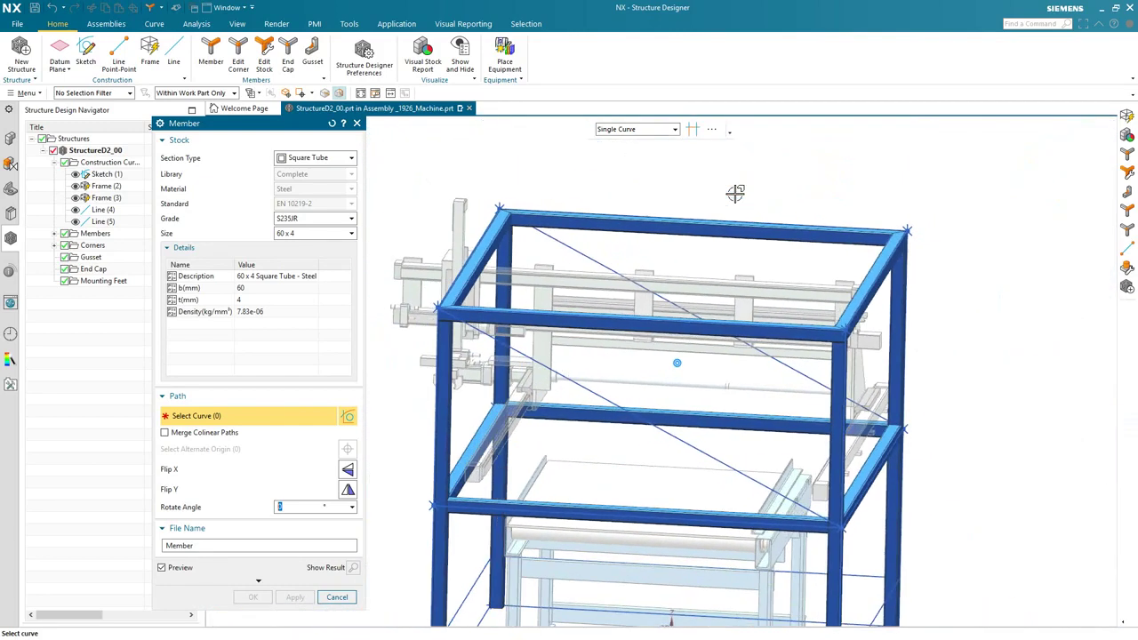
middle_drag(735, 193, 735, 193)
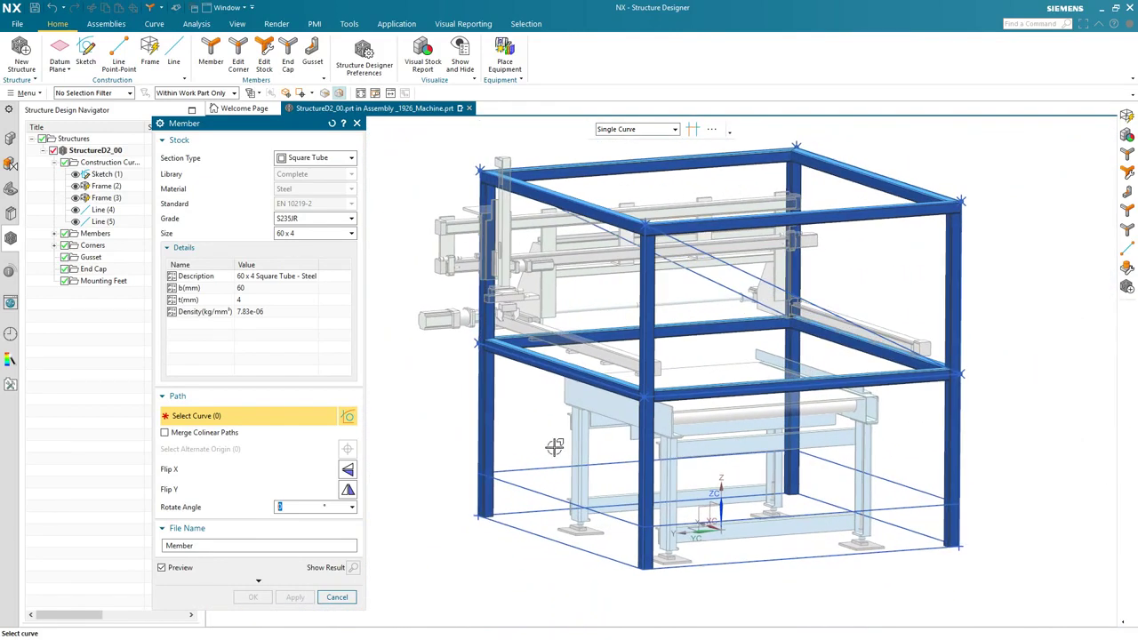
click(353, 159)
click(324, 173)
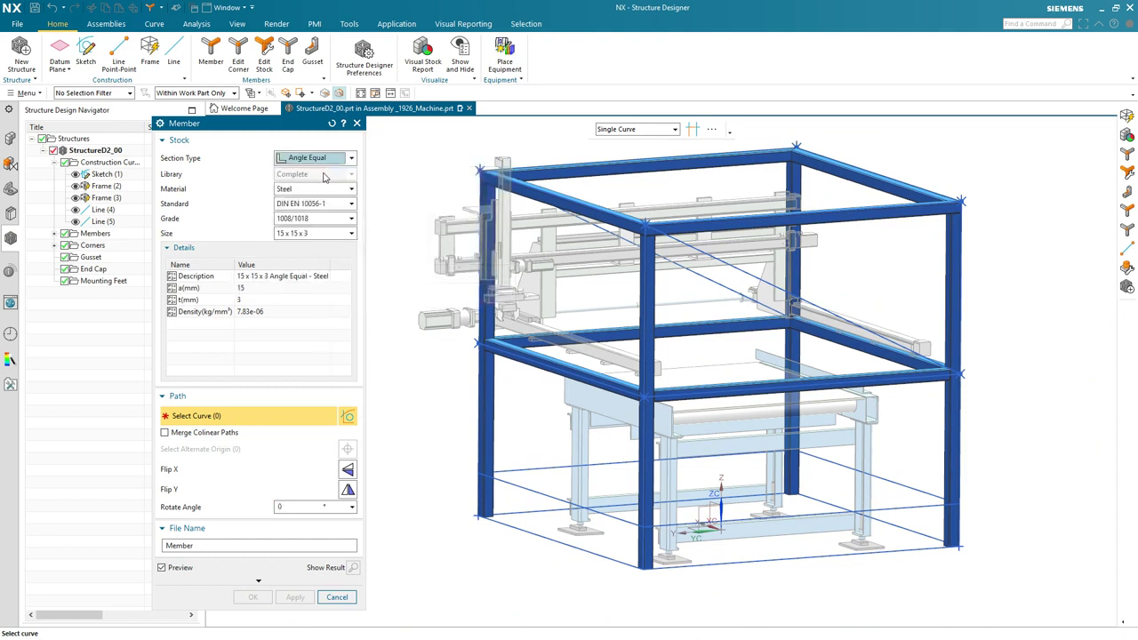
click(529, 468)
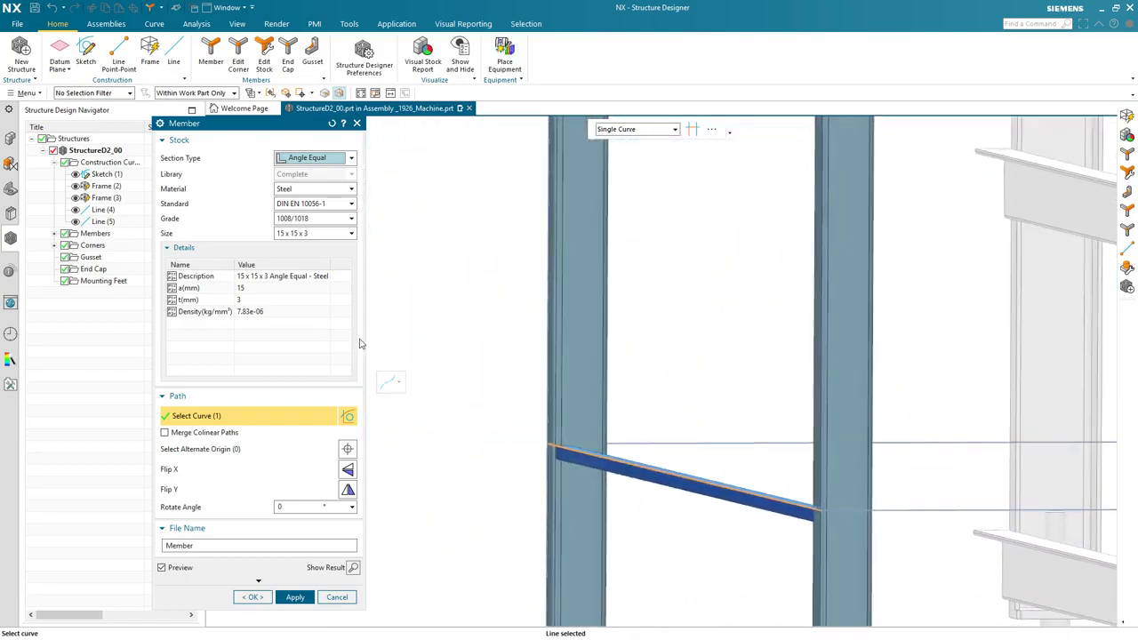
click(352, 233)
scroll(311, 383, down, 2)
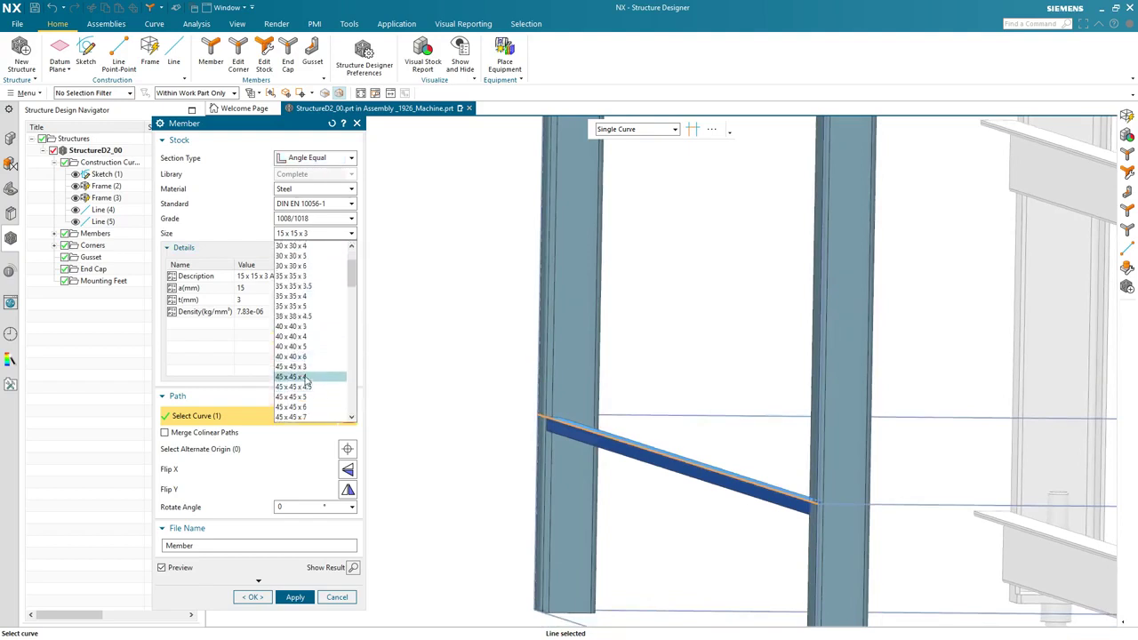
click(303, 368)
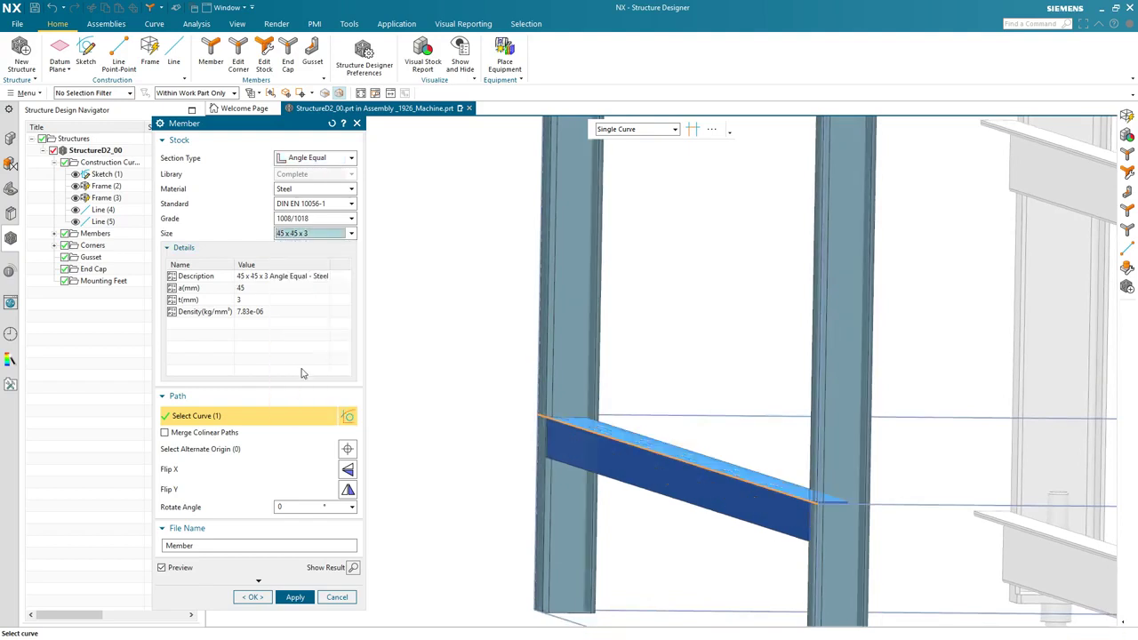
Flip the angle profile in X and Y, and anchor it at an alternate origin midway along its section's outer side.
click(348, 490)
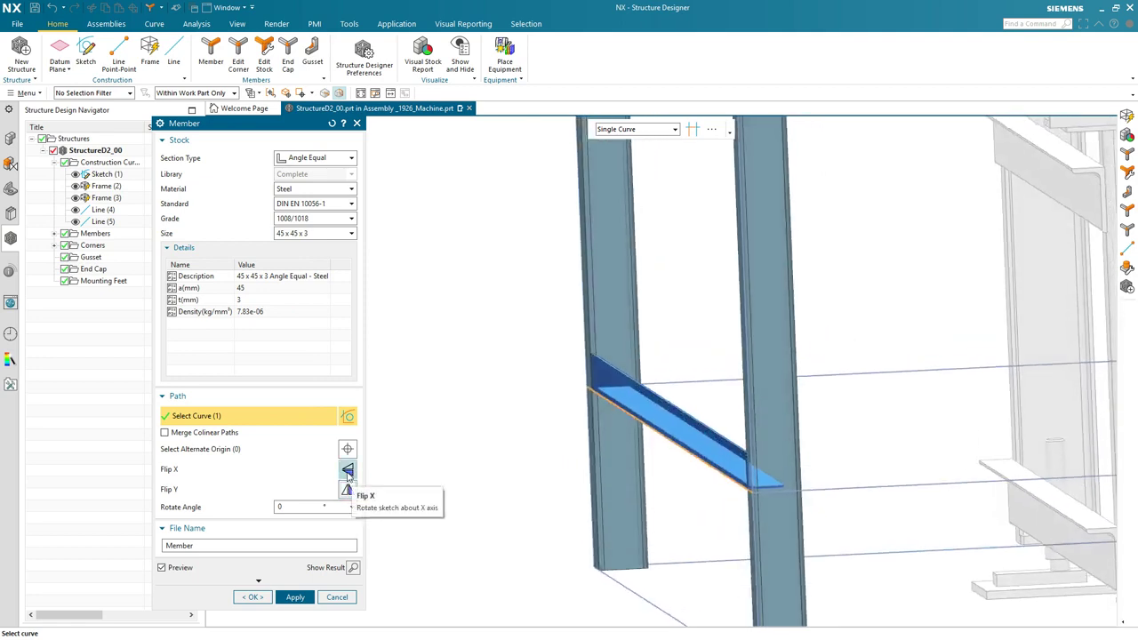
click(347, 472)
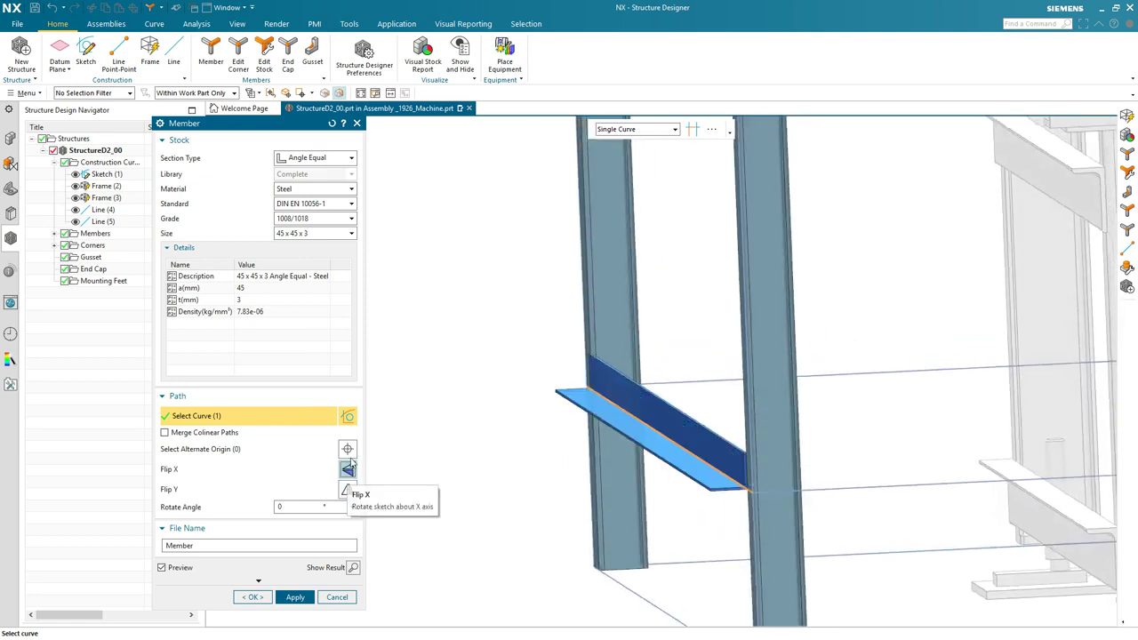
click(348, 449)
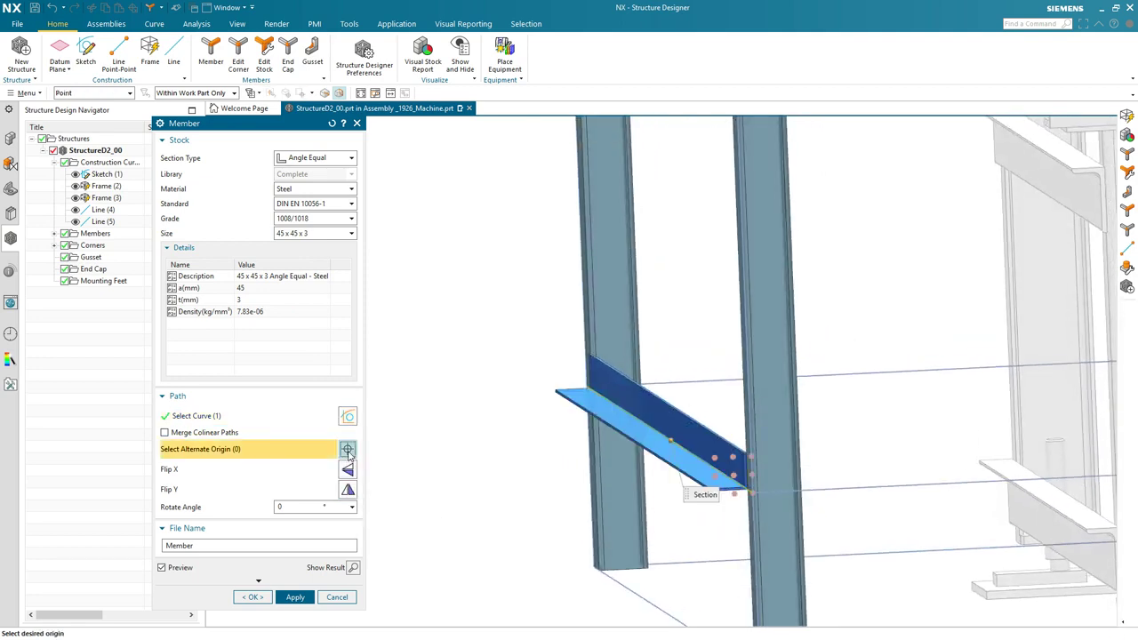
click(714, 457)
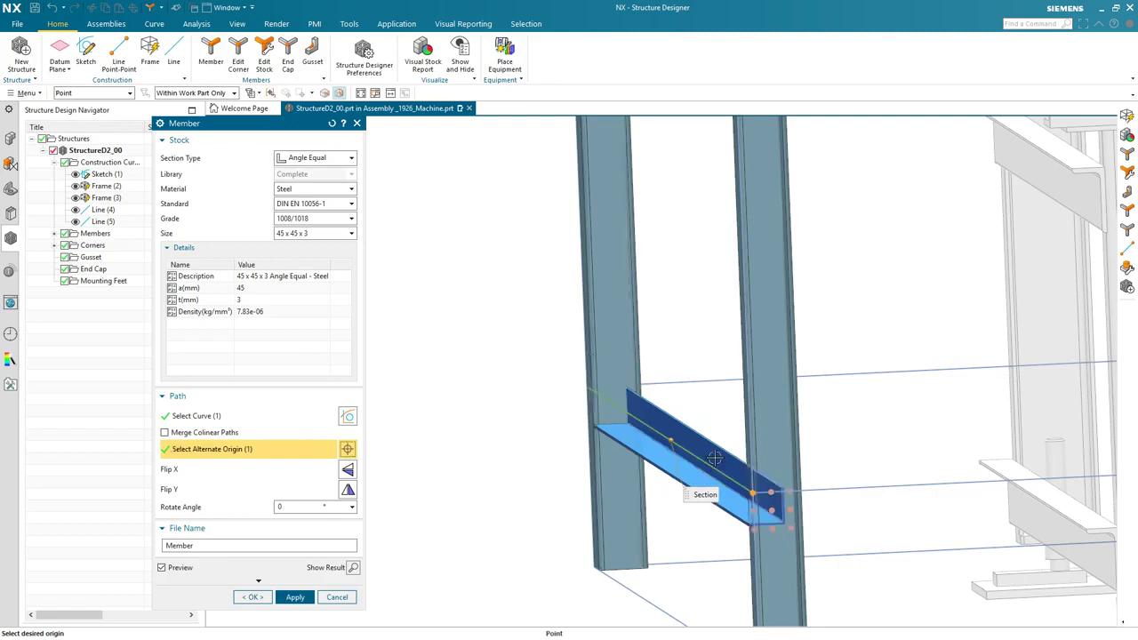
click(754, 529)
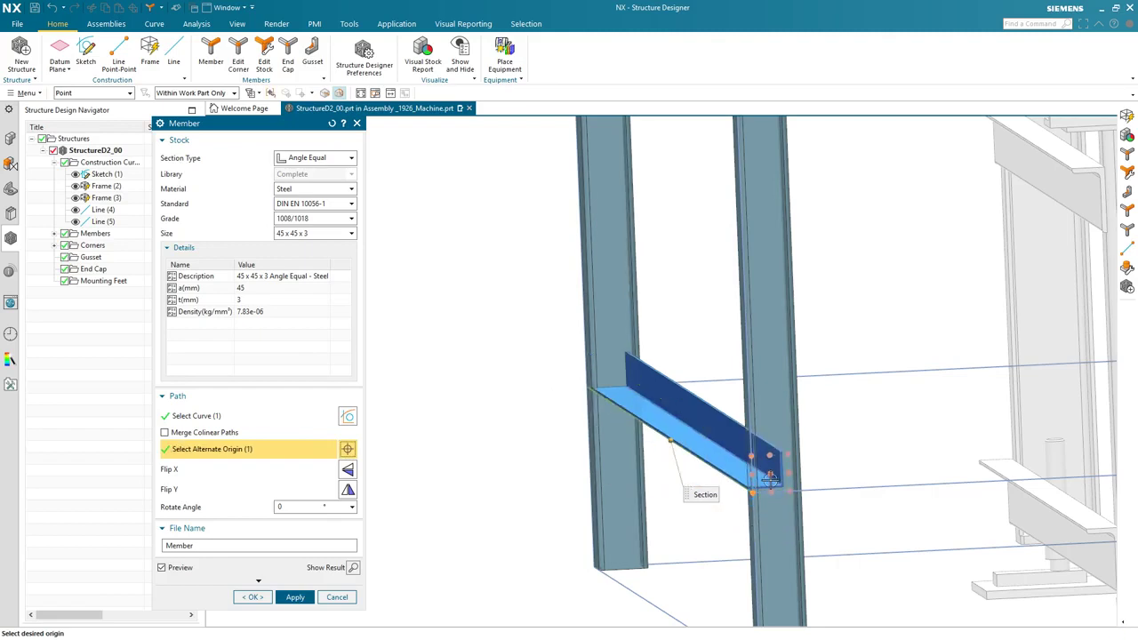
click(770, 475)
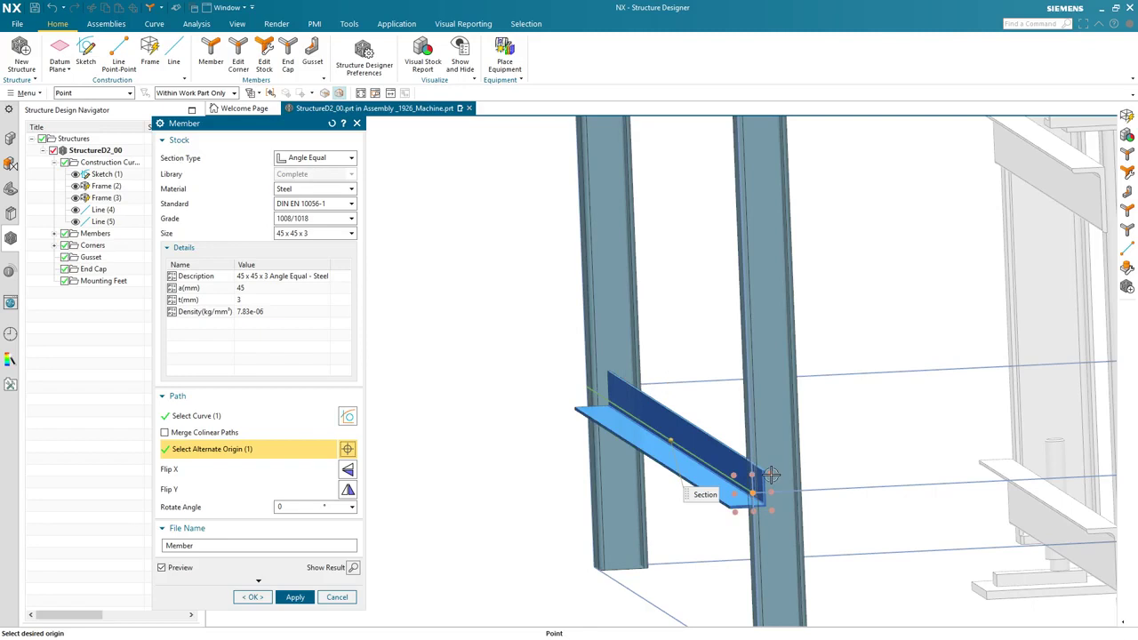
click(733, 496)
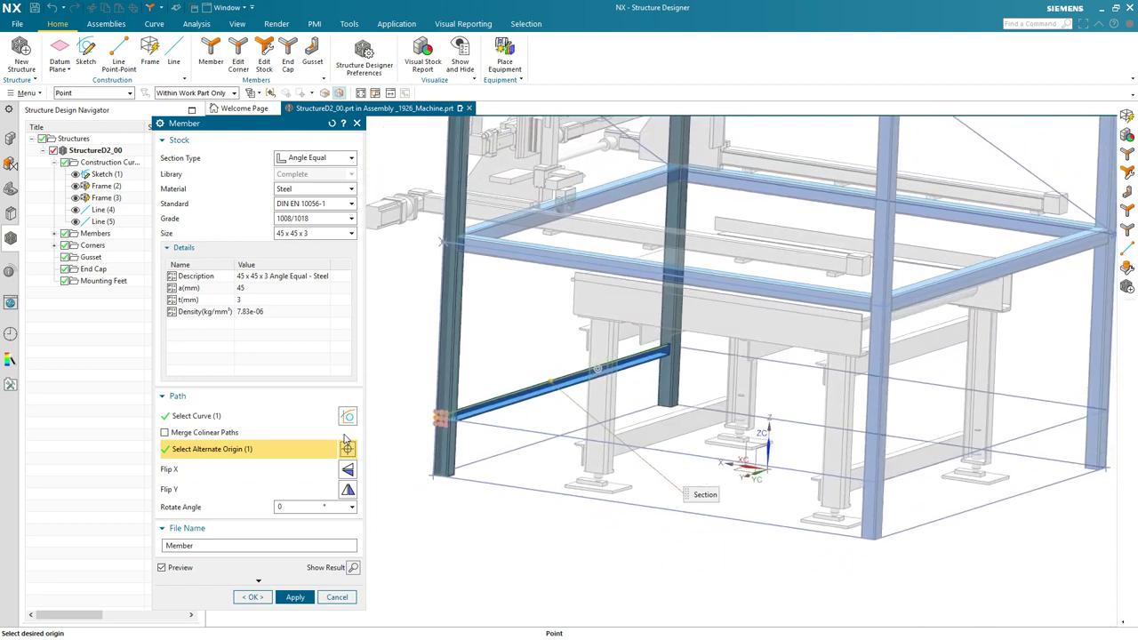
Add the other three curves of the low frame's upper rectangle to the angle member's path.
click(325, 423)
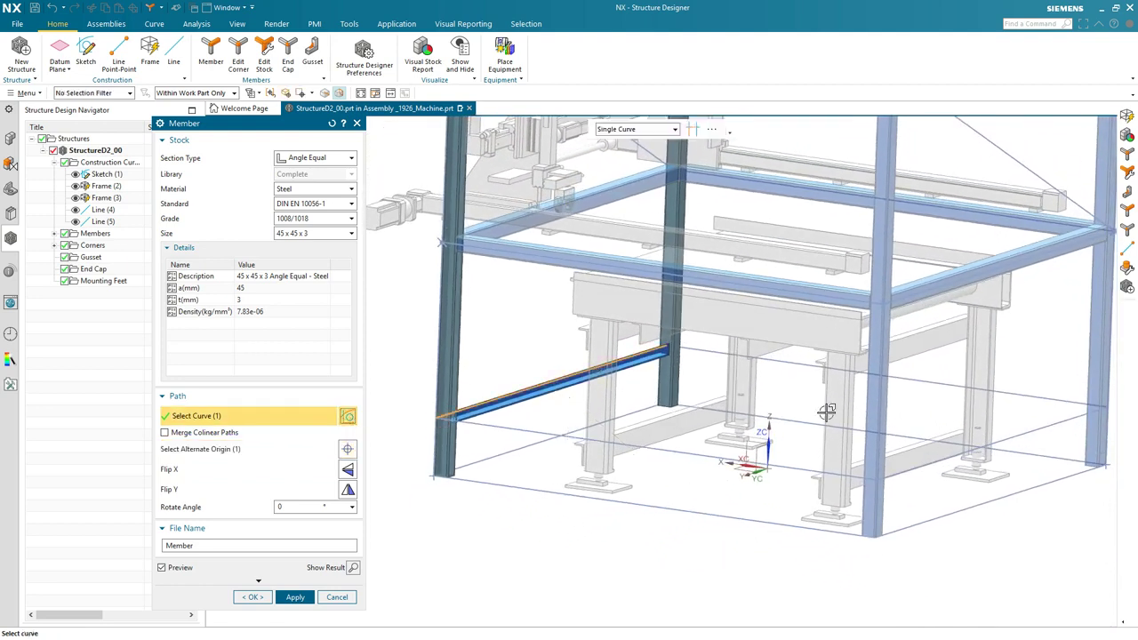
click(1029, 396)
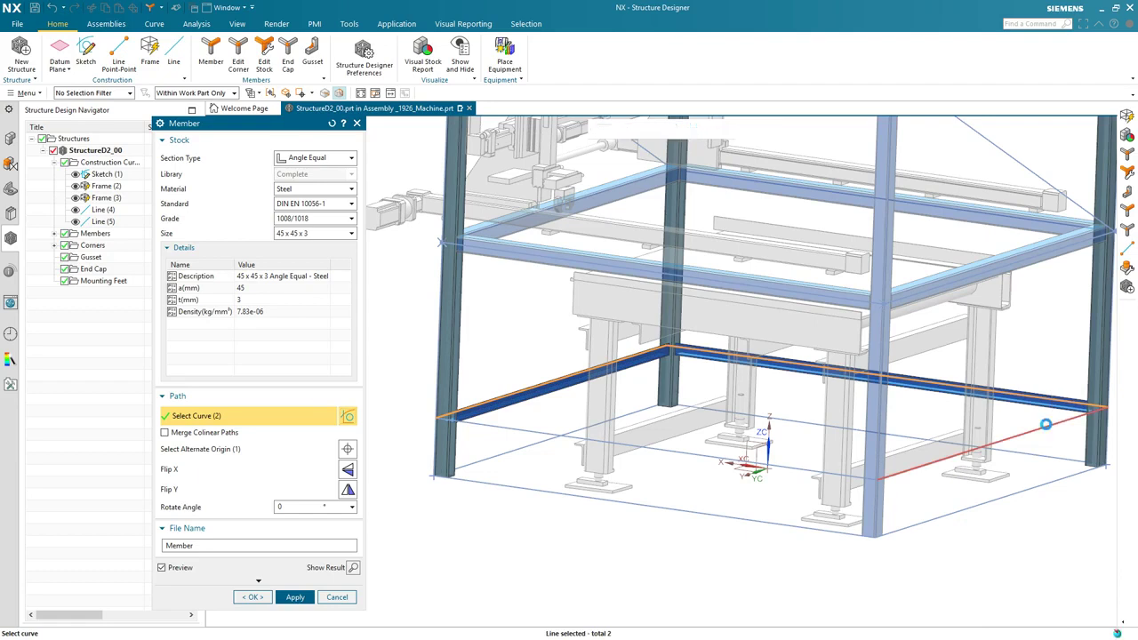
click(1033, 427)
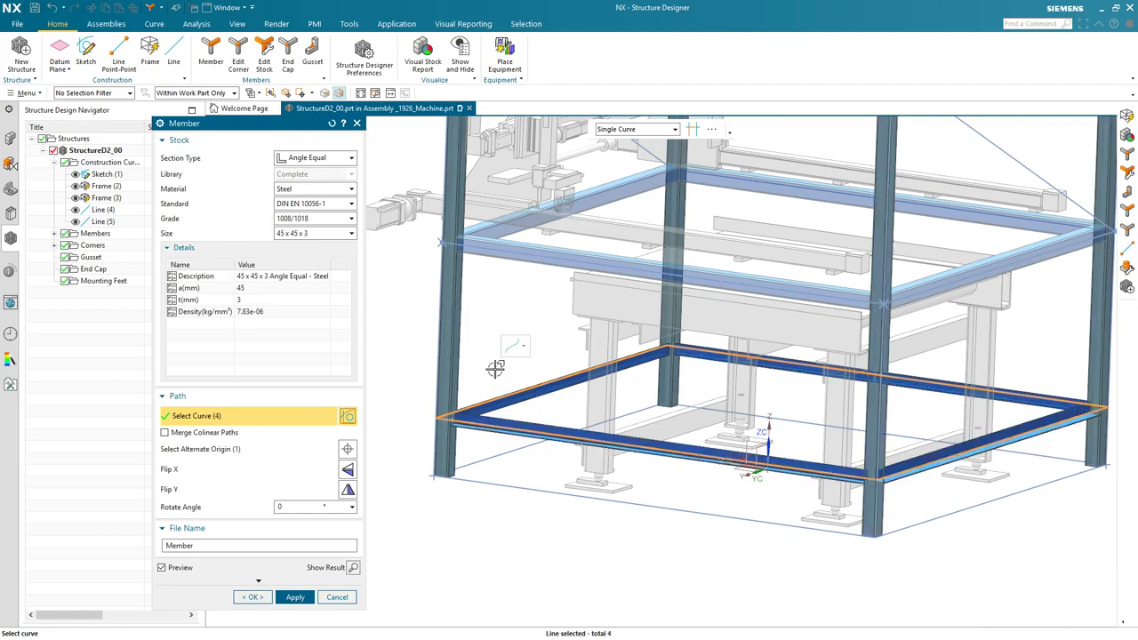
Apply the angle members and place 33.7 x 3 Round Tube members on the two diagonal lines of the upper frame.
click(296, 597)
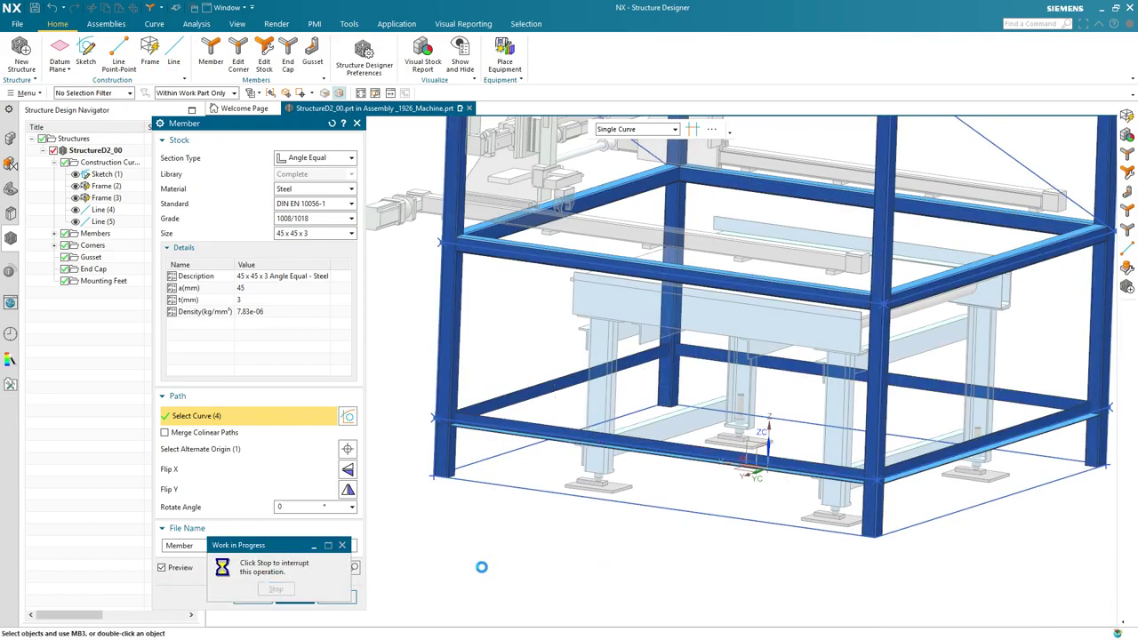
key(Home)
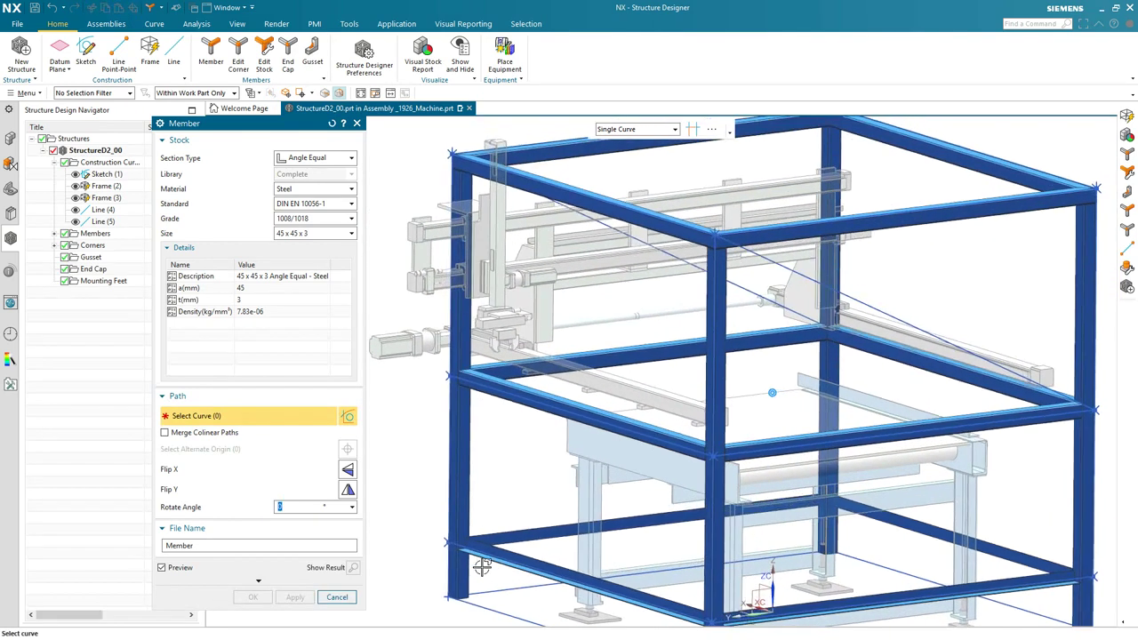
click(313, 160)
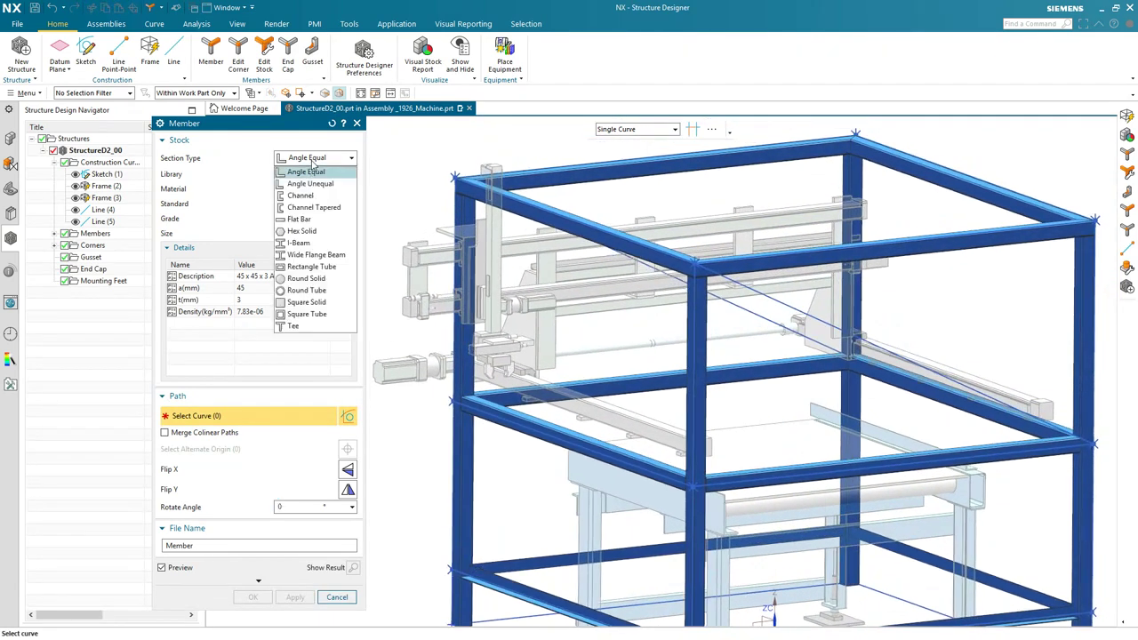
click(315, 291)
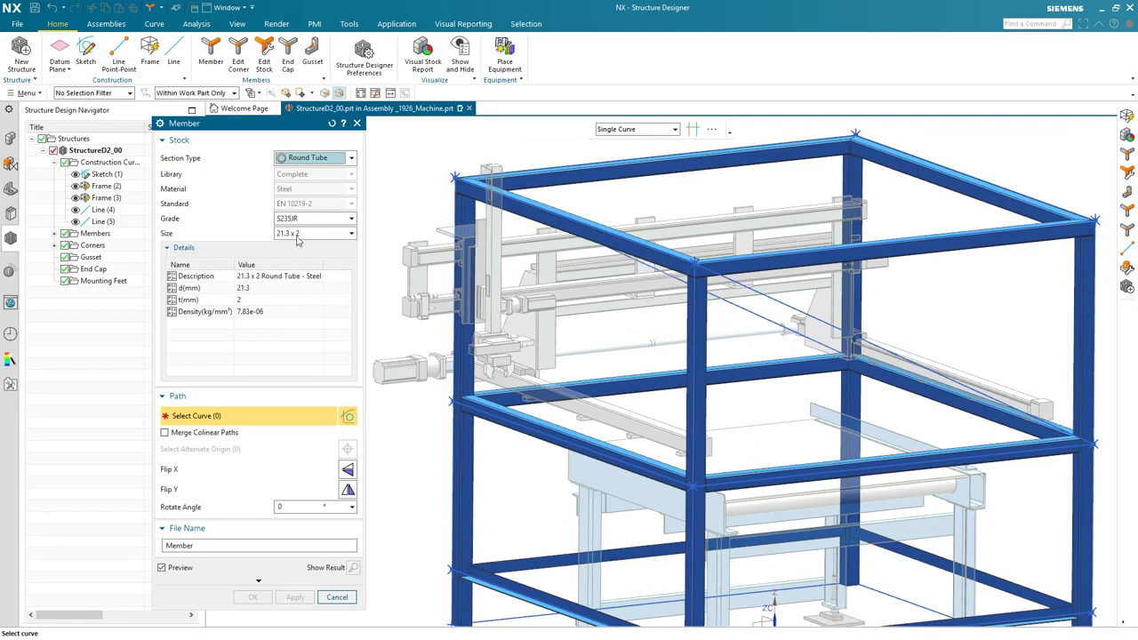
click(313, 233)
click(293, 326)
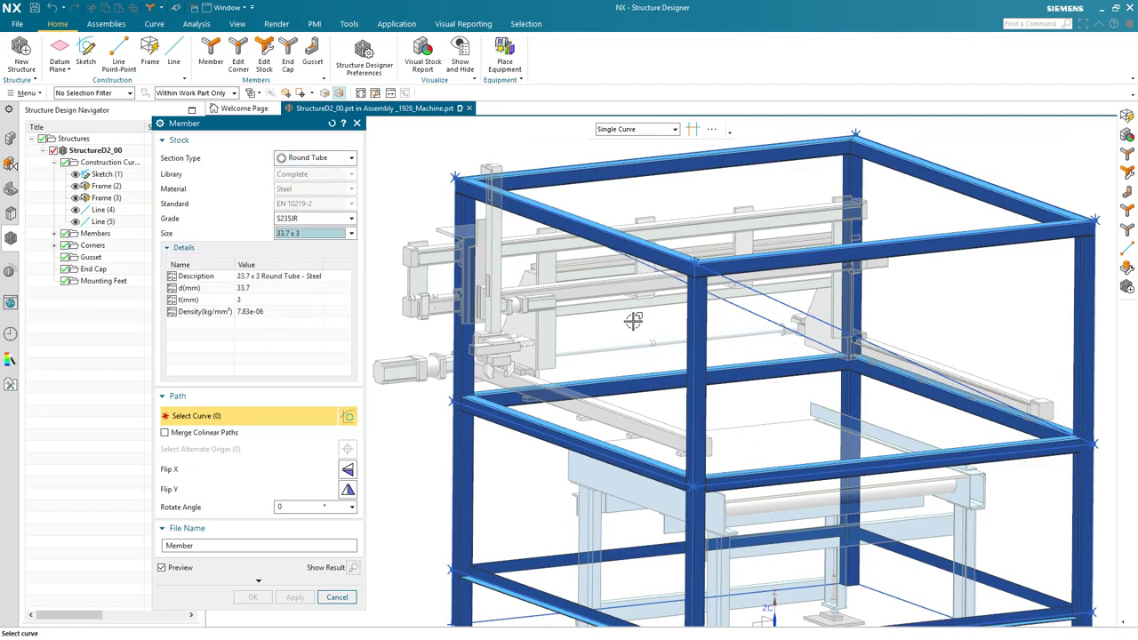
click(768, 310)
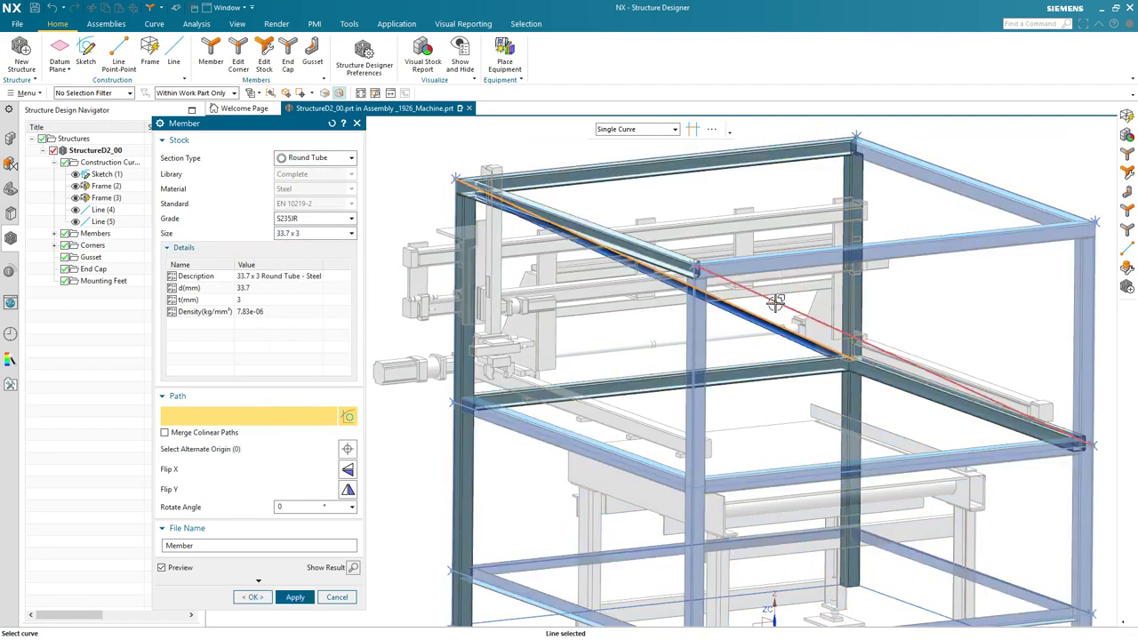
click(261, 595)
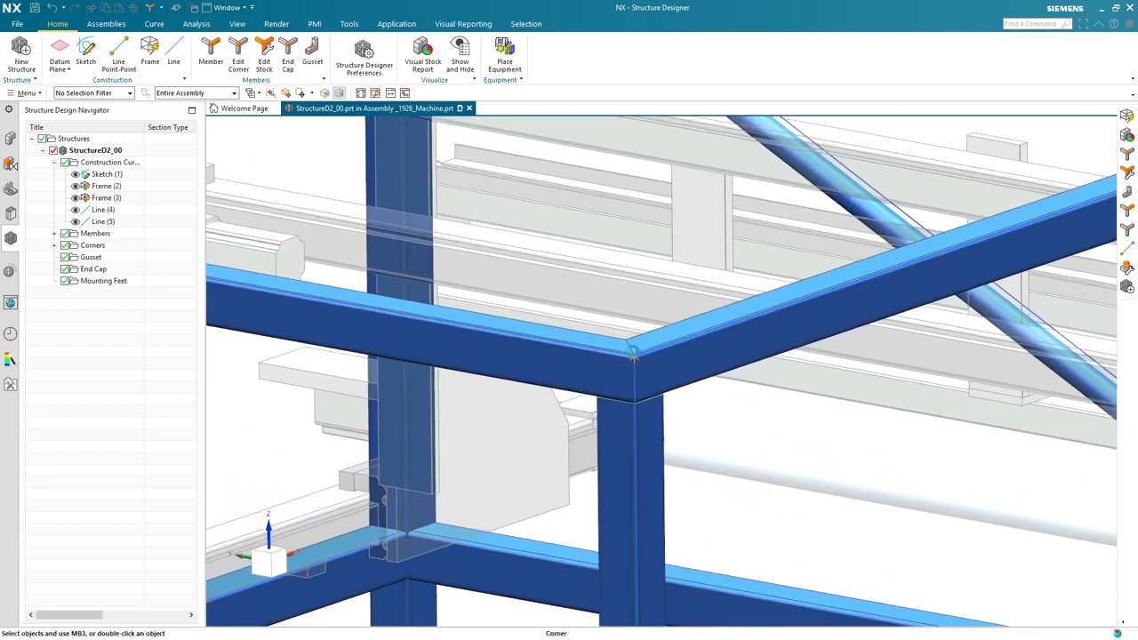
Change the corner type of the two mitred square tubes to Butt at the top corner of the frame.
double_click(631, 350)
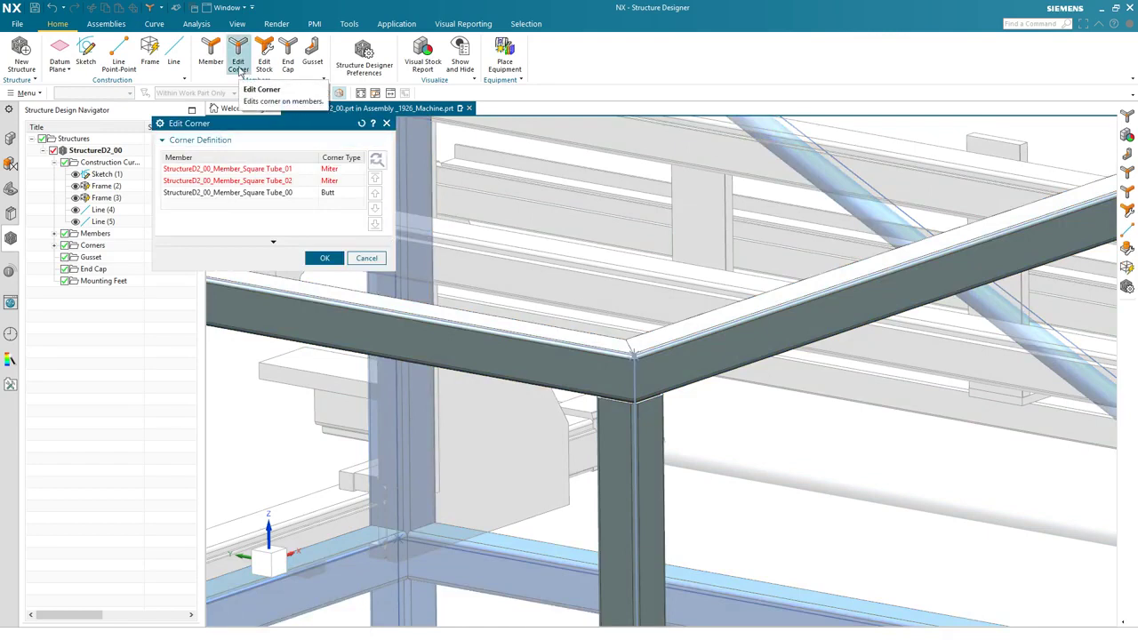
click(357, 169)
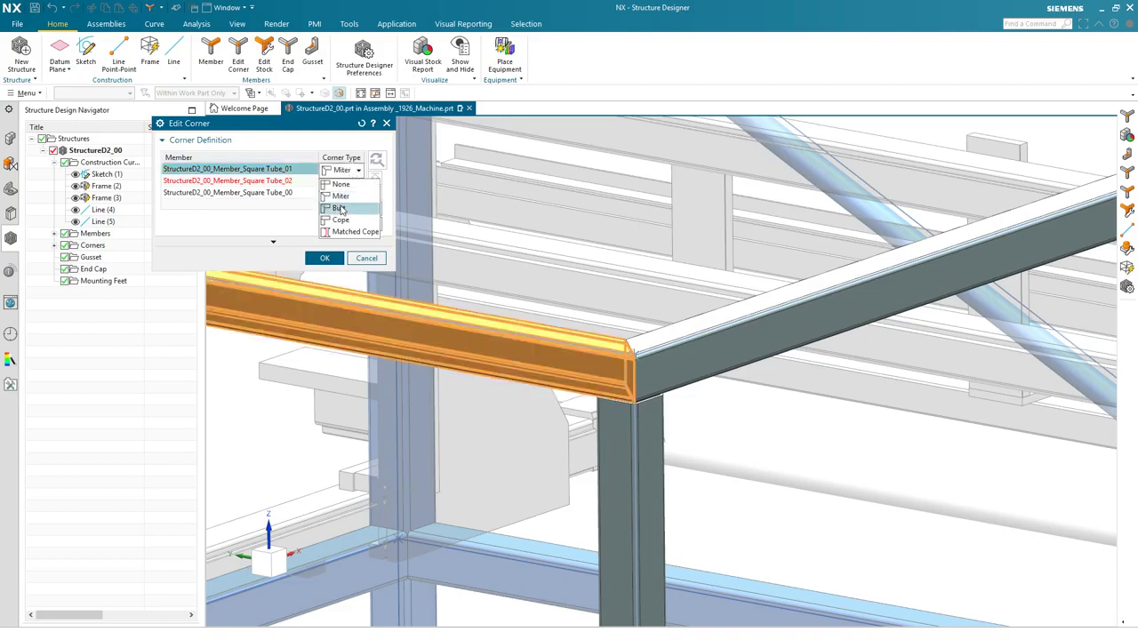
click(342, 208)
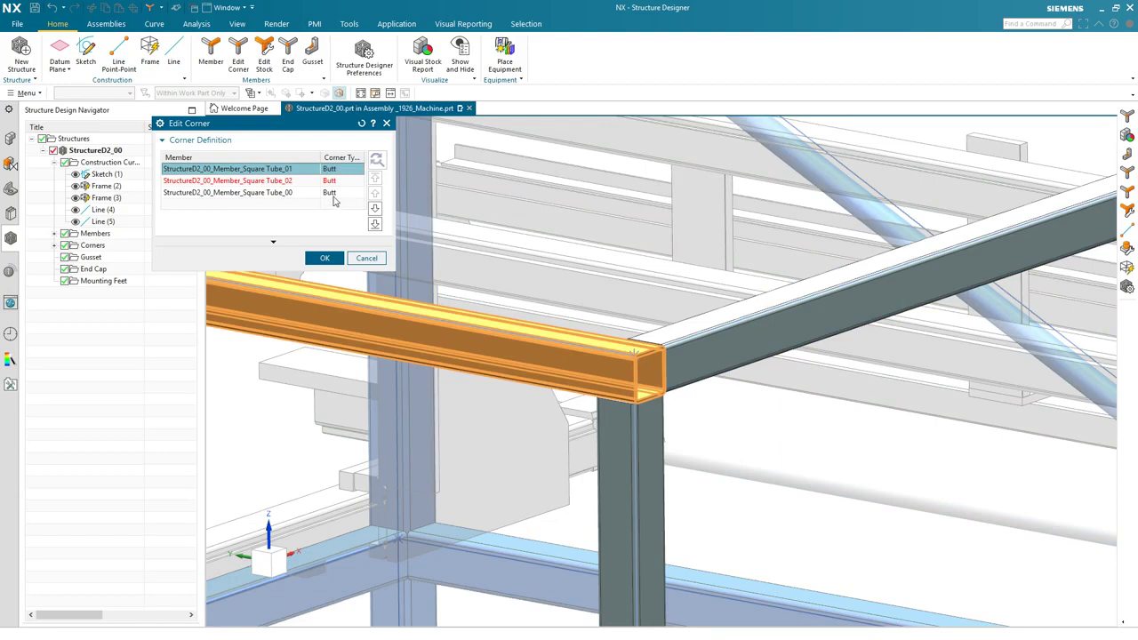
Try the vertical post Square Tube_00 first in the corner's member order, and move Square Tube_01 back above it.
click(332, 192)
click(375, 181)
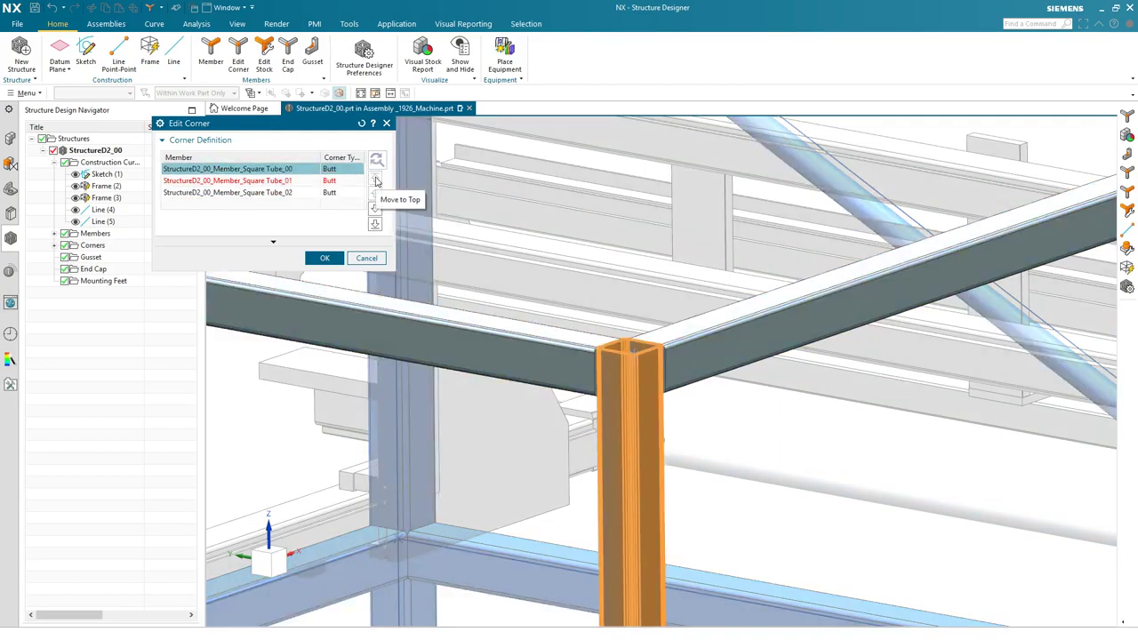
click(344, 184)
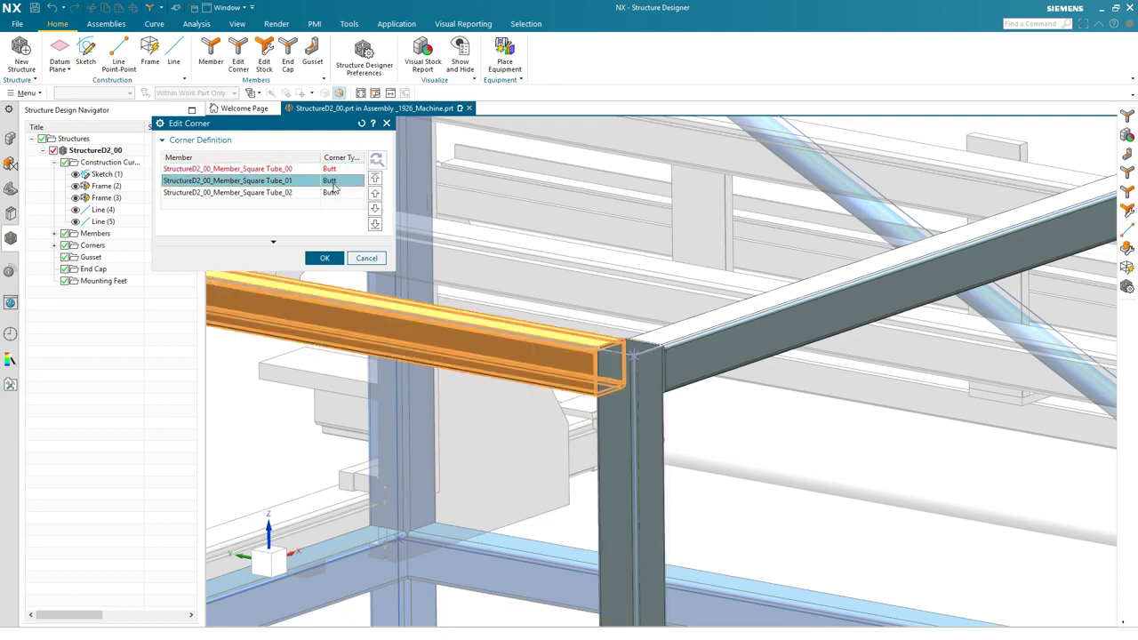
click(375, 197)
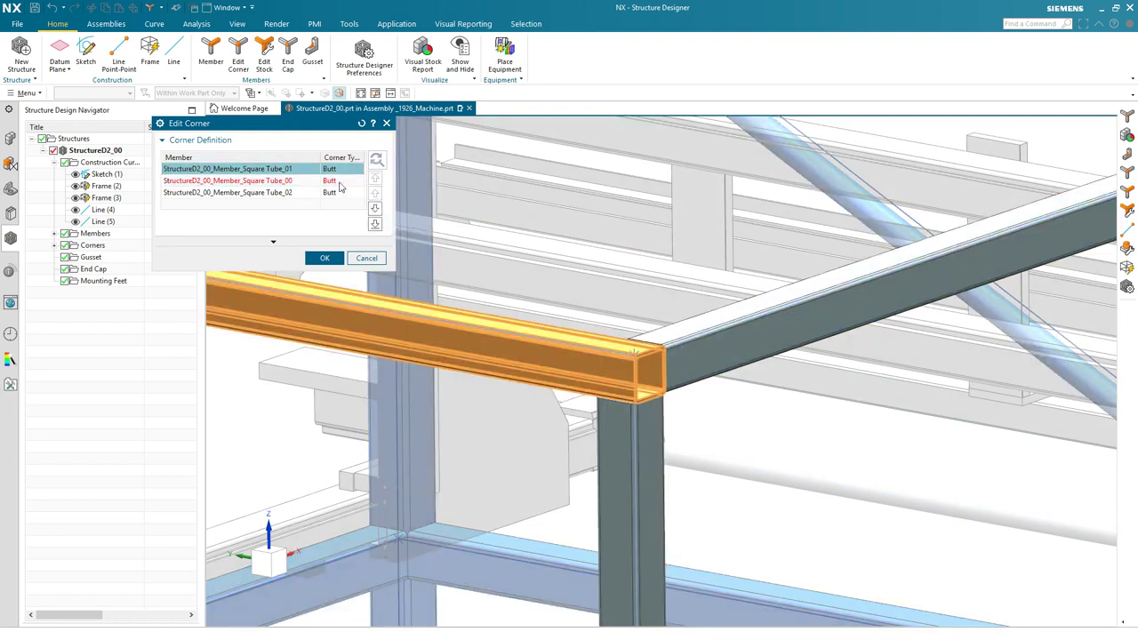
Move Square Tube_02 to the start of the corner's member order and accept the corner definition.
click(338, 184)
click(335, 194)
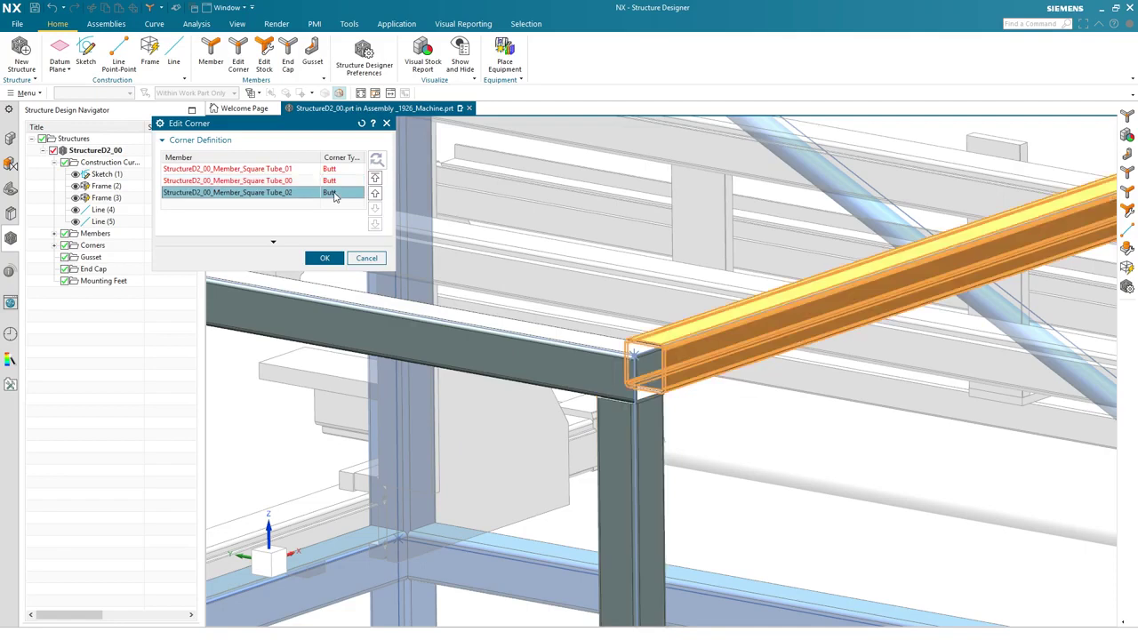
click(374, 180)
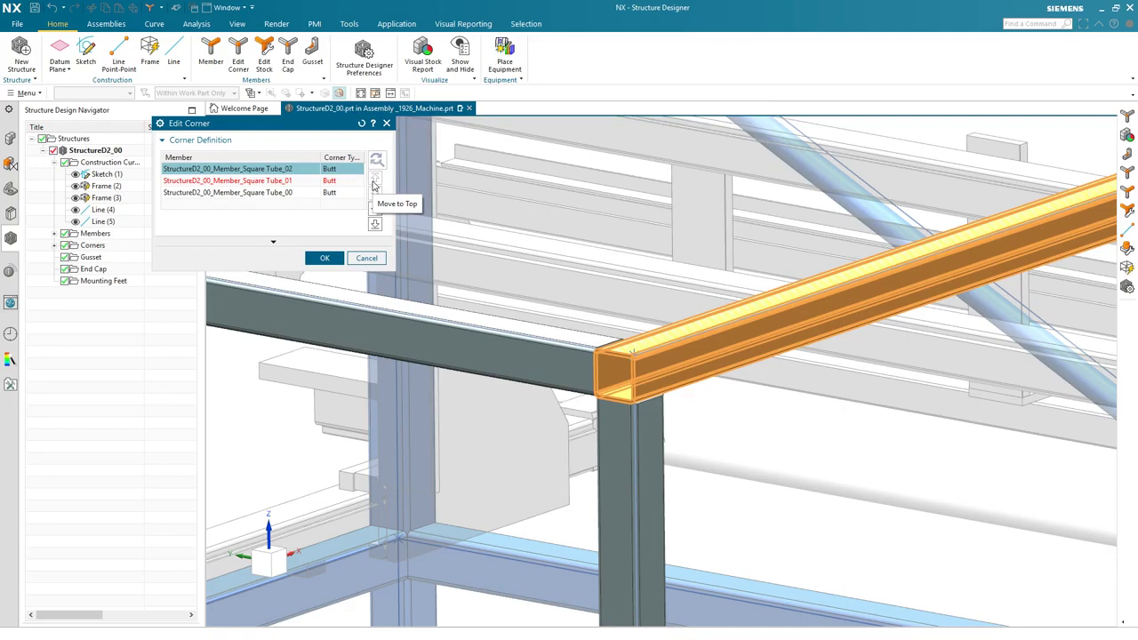
click(325, 259)
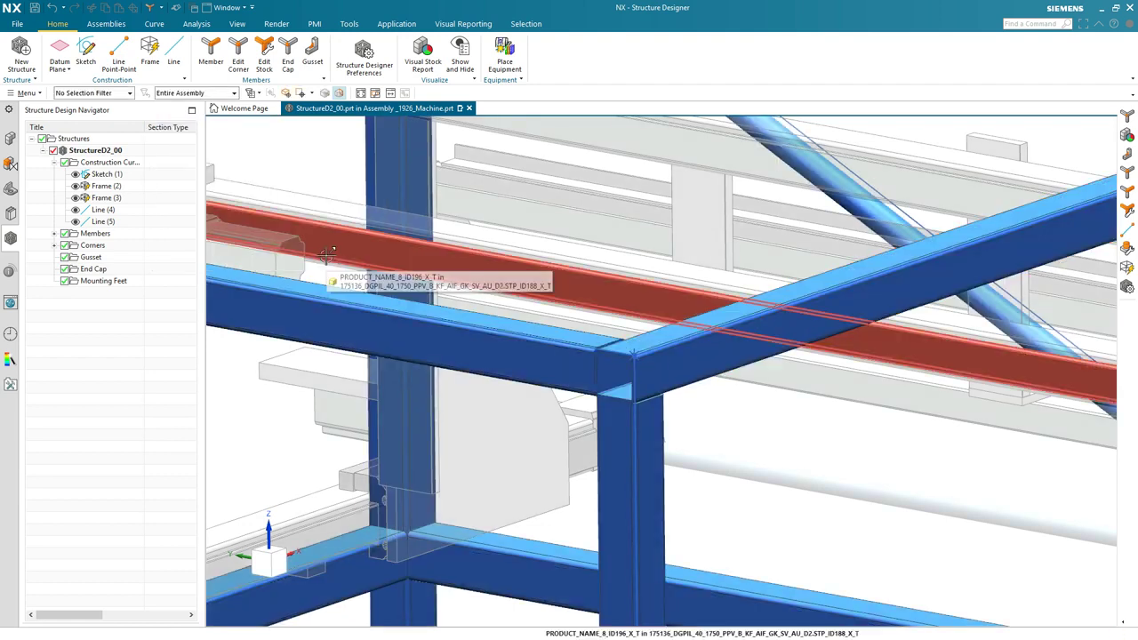
Expand the structure's Members and Corners groups and highlight individual square tubes and a corner to examine how they are linked.
click(53, 234)
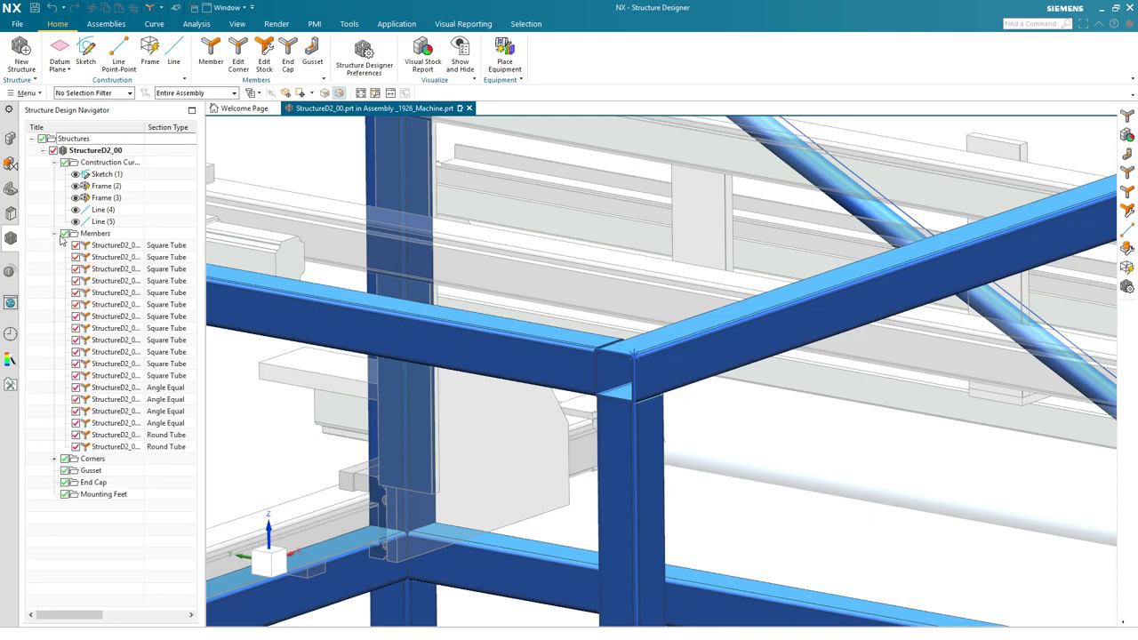
click(115, 269)
click(55, 459)
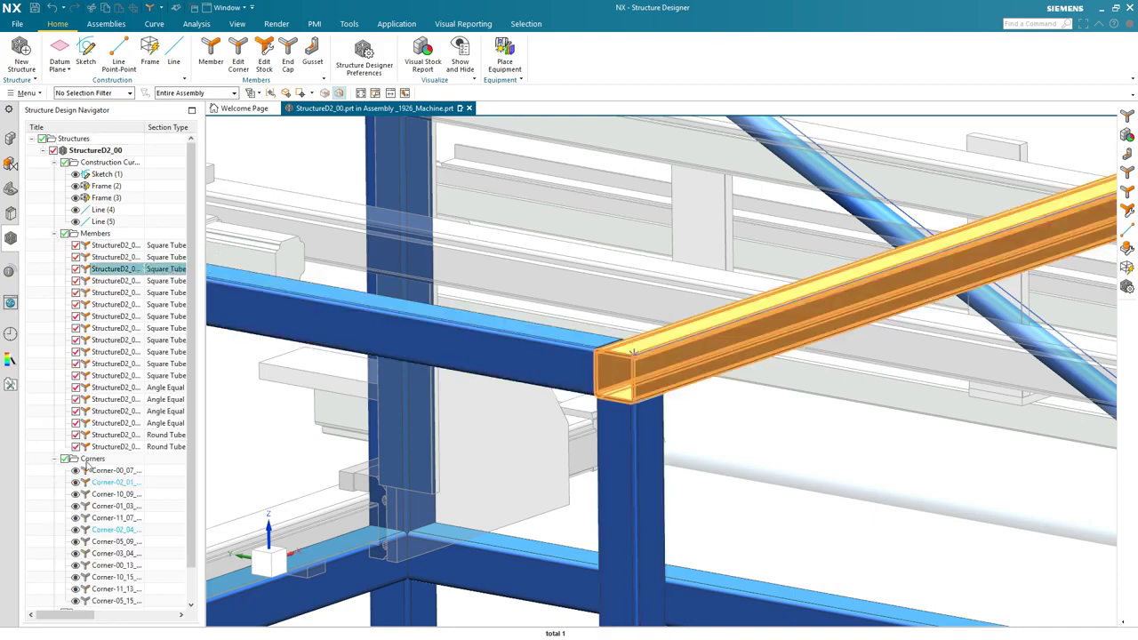
click(116, 531)
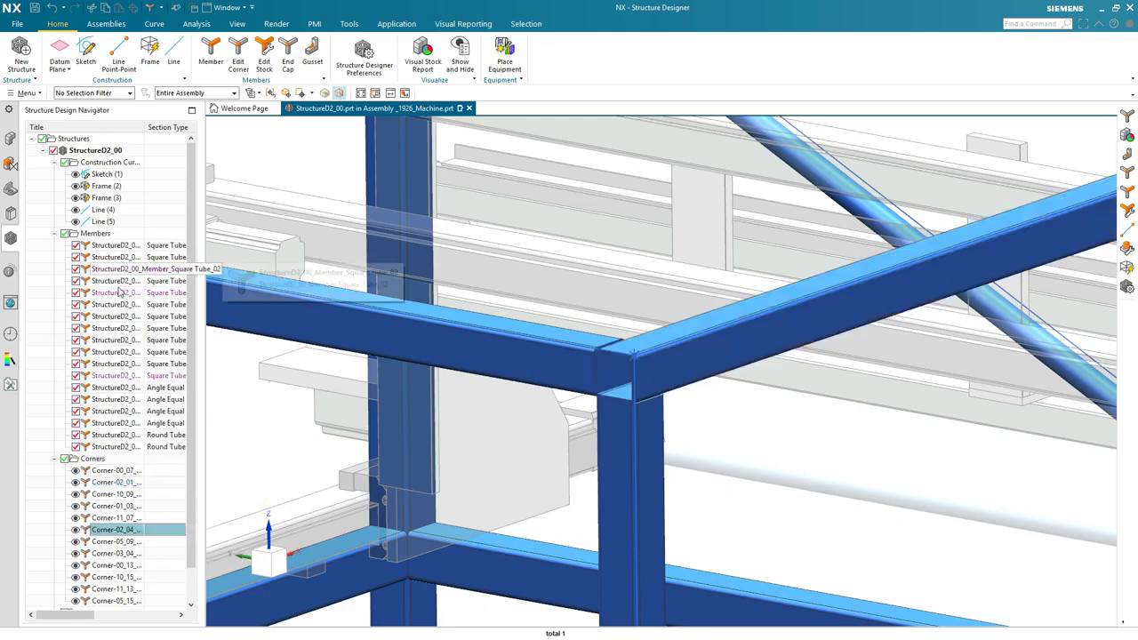
key(Escape)
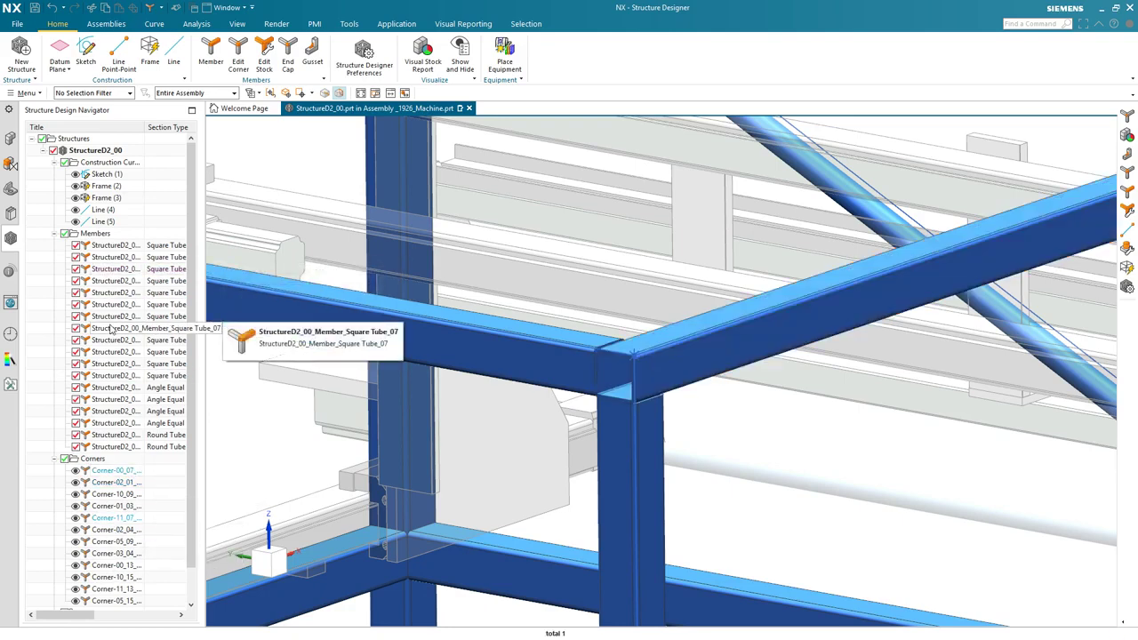
click(111, 329)
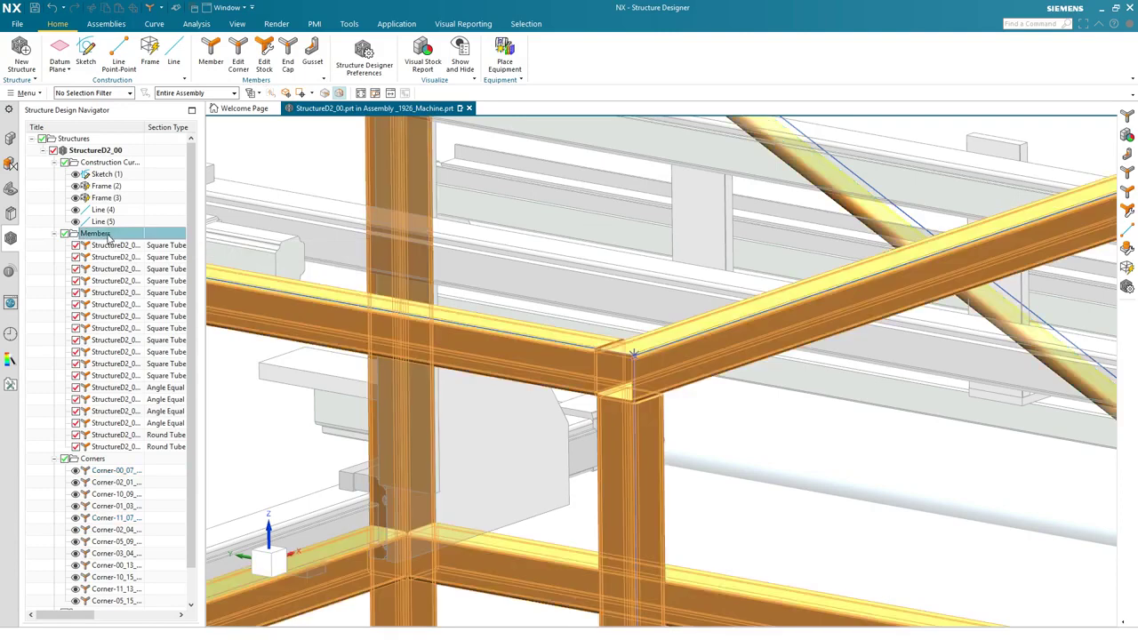
Pack the identical members in the Members group and highlight a packed pair of Angle Equal members.
right_click(109, 236)
click(130, 257)
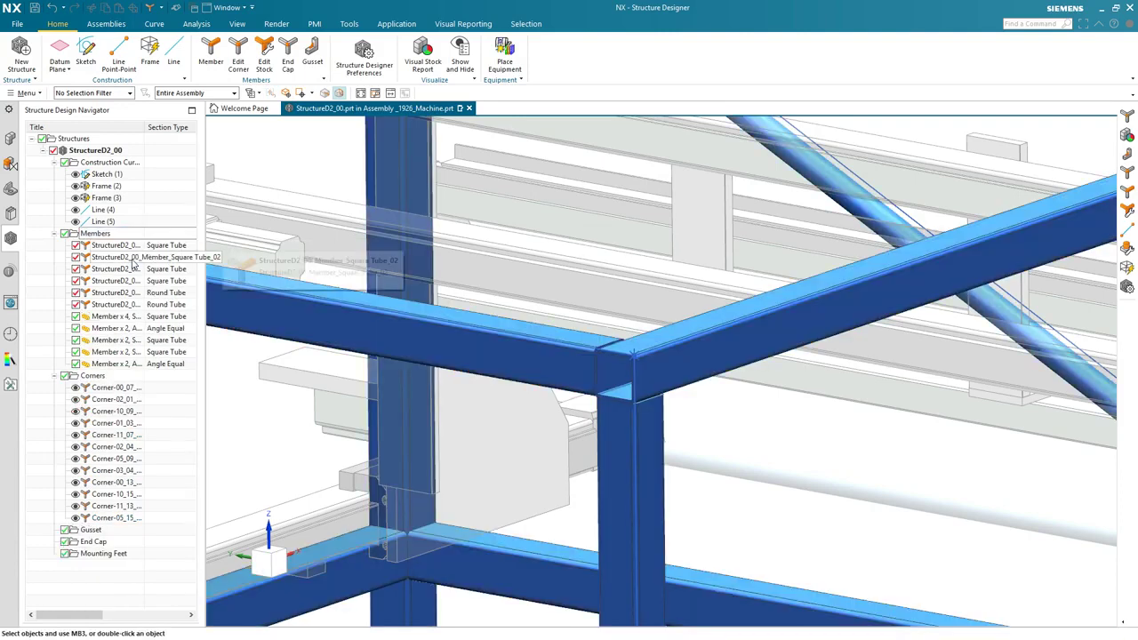
click(112, 367)
key(ctrl+f)
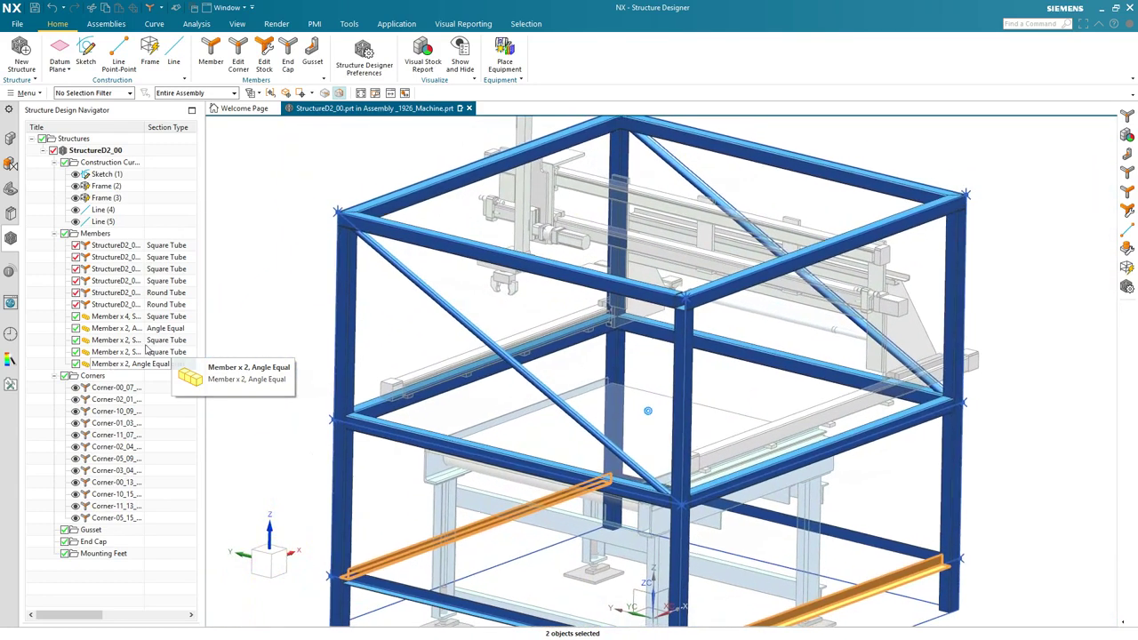
click(252, 281)
Display the Visual Stock Report for the whole frame to examine its stock types, and switch the report off again.
key(Home)
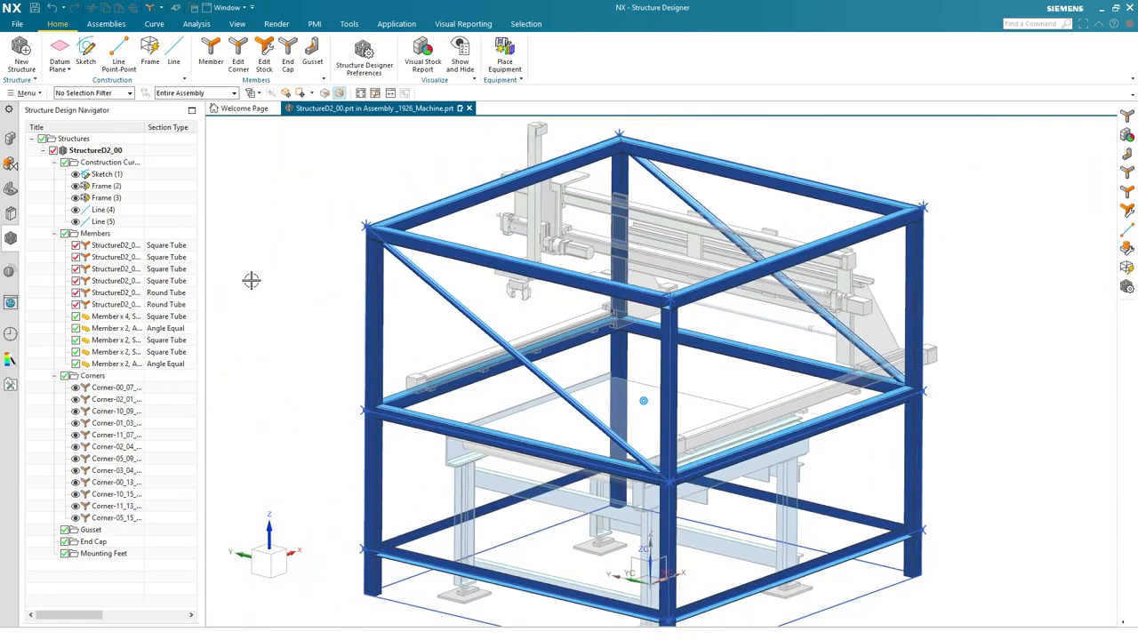
key(End)
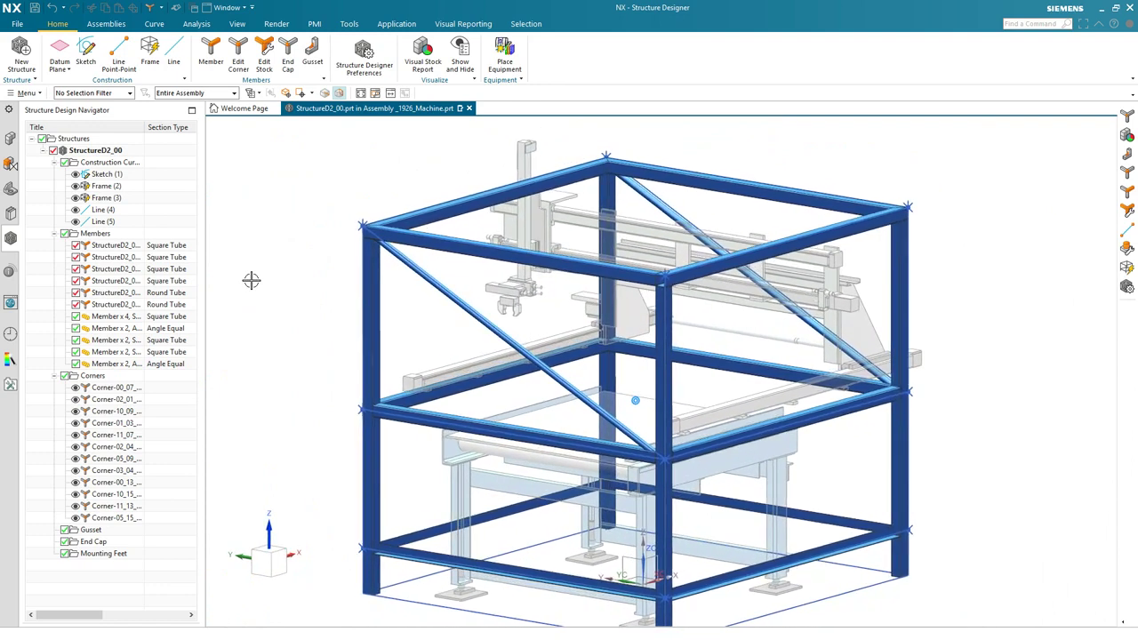
key(Home)
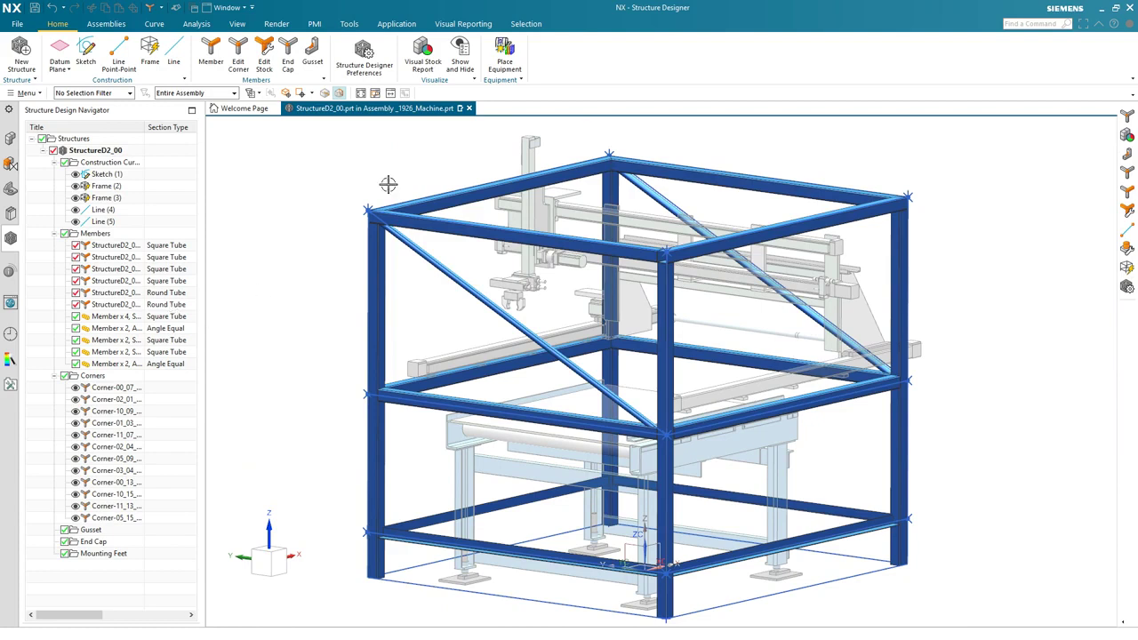
click(422, 57)
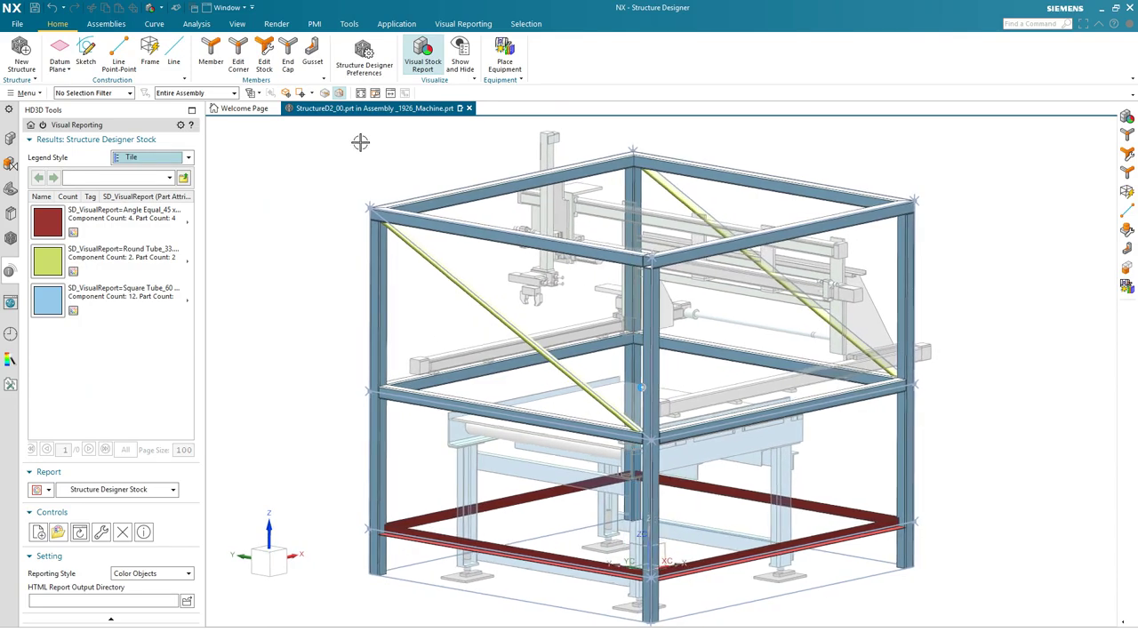
click(422, 60)
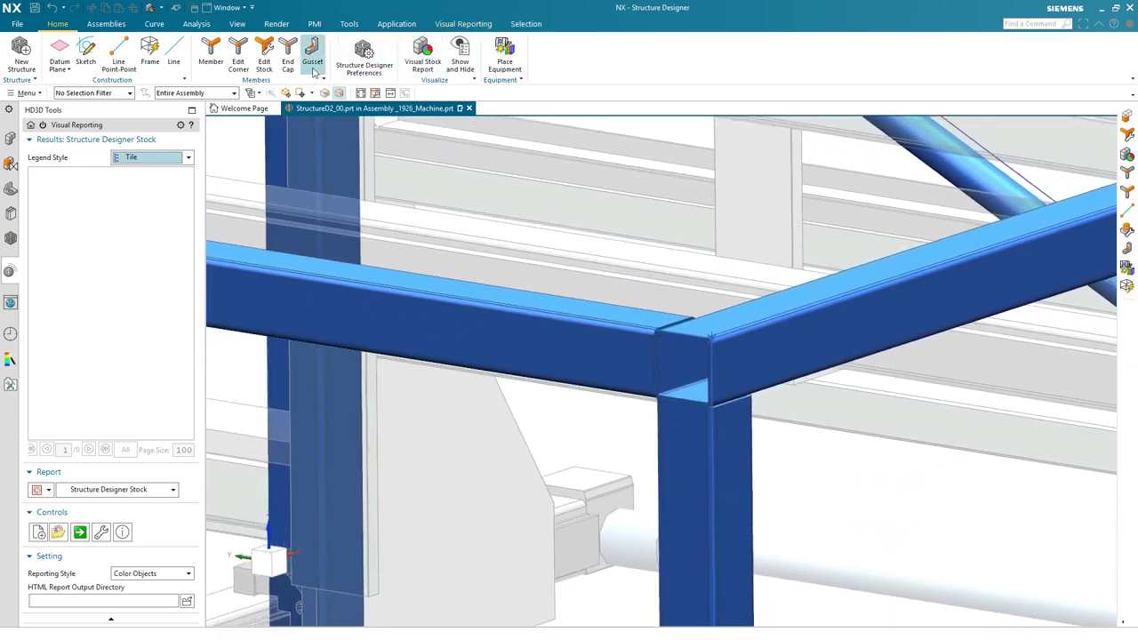
Close the open end of the square tube at the edited top corner with a 5 mm thick, chamfered outside end cap.
click(290, 63)
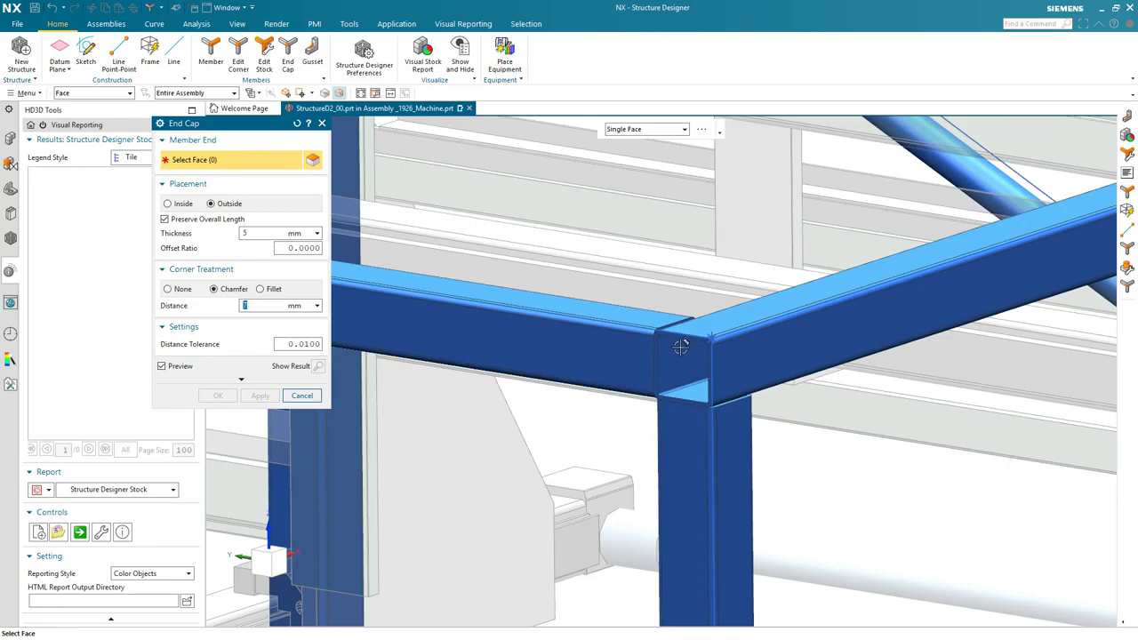
click(687, 340)
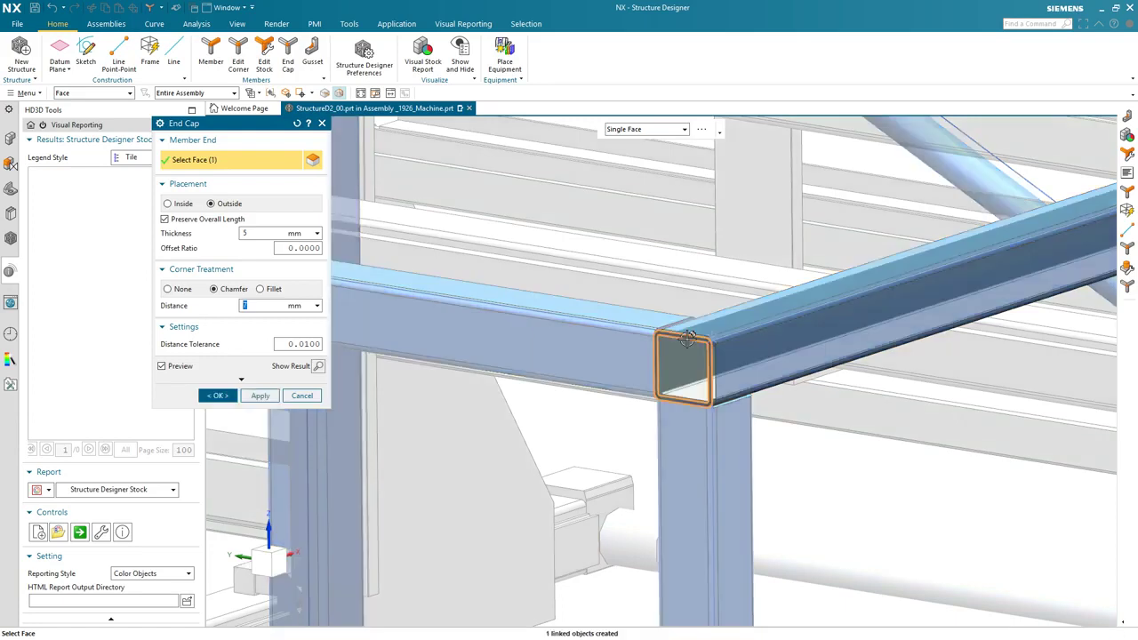
click(218, 397)
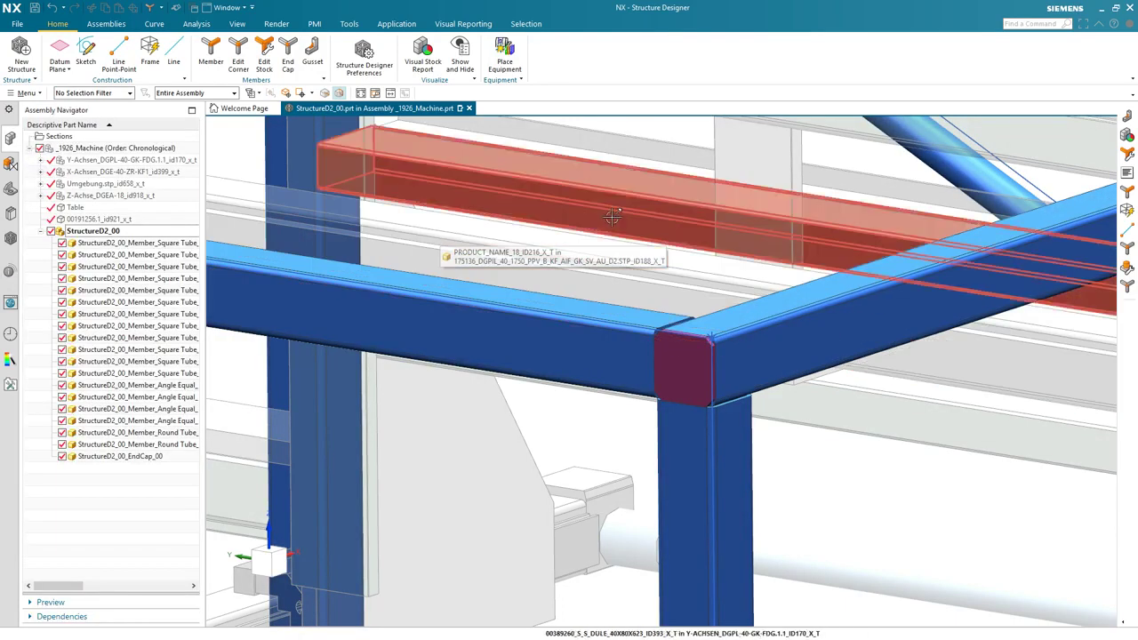
Define a triangular S235JR steel gusset between the inner side faces of the two top square tubes at a rear corner, and show its size details.
middle_drag(612, 217, 514, 216)
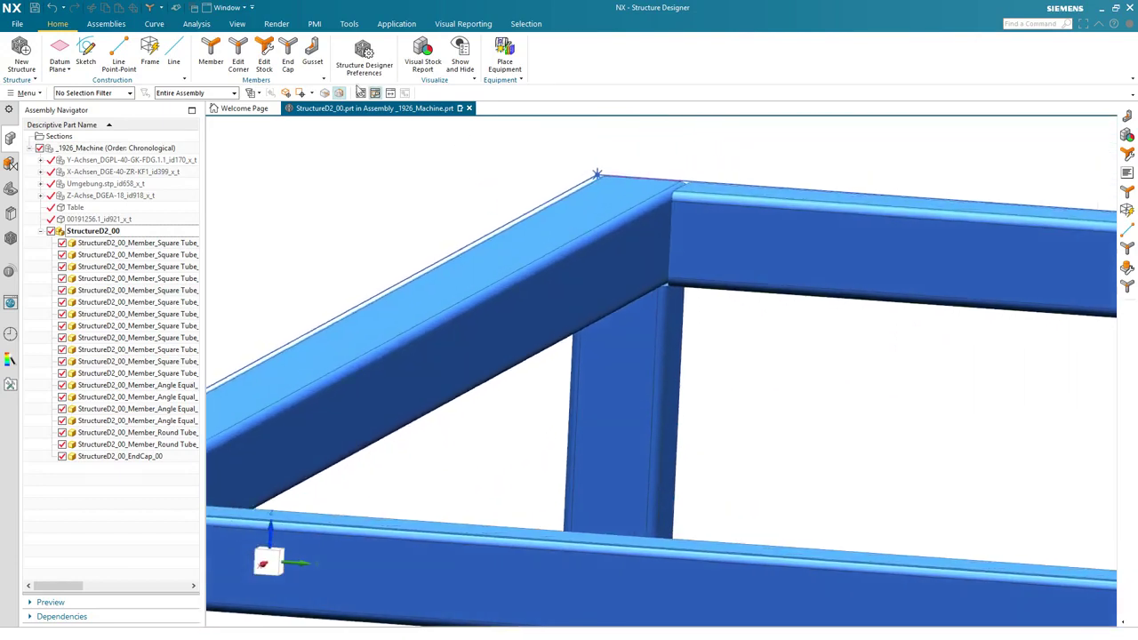
click(312, 54)
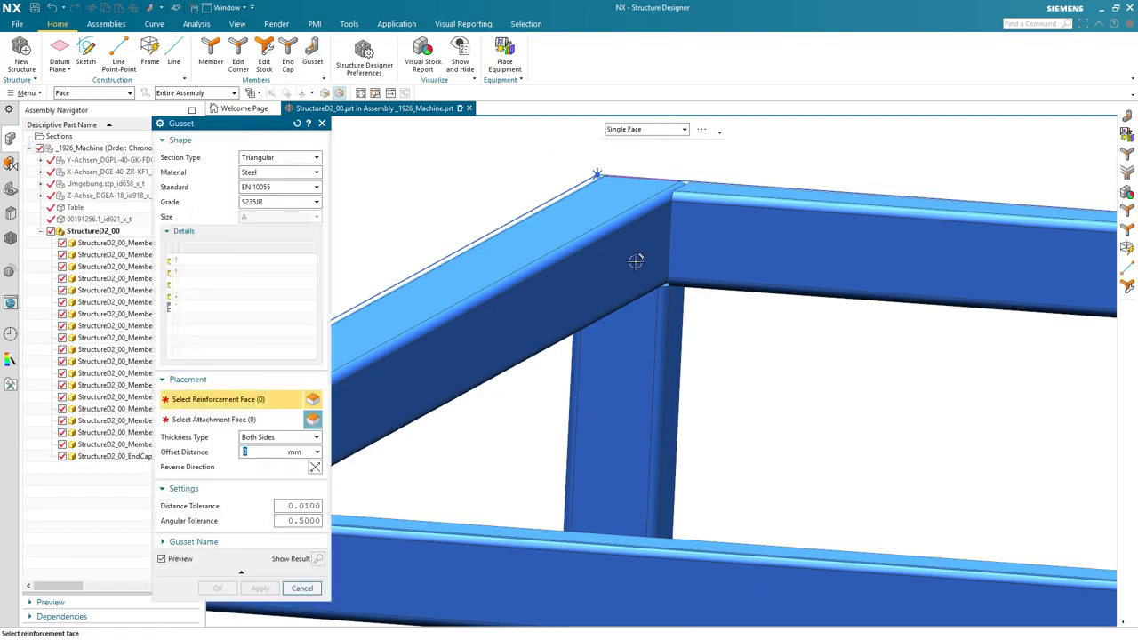
click(635, 260)
click(712, 261)
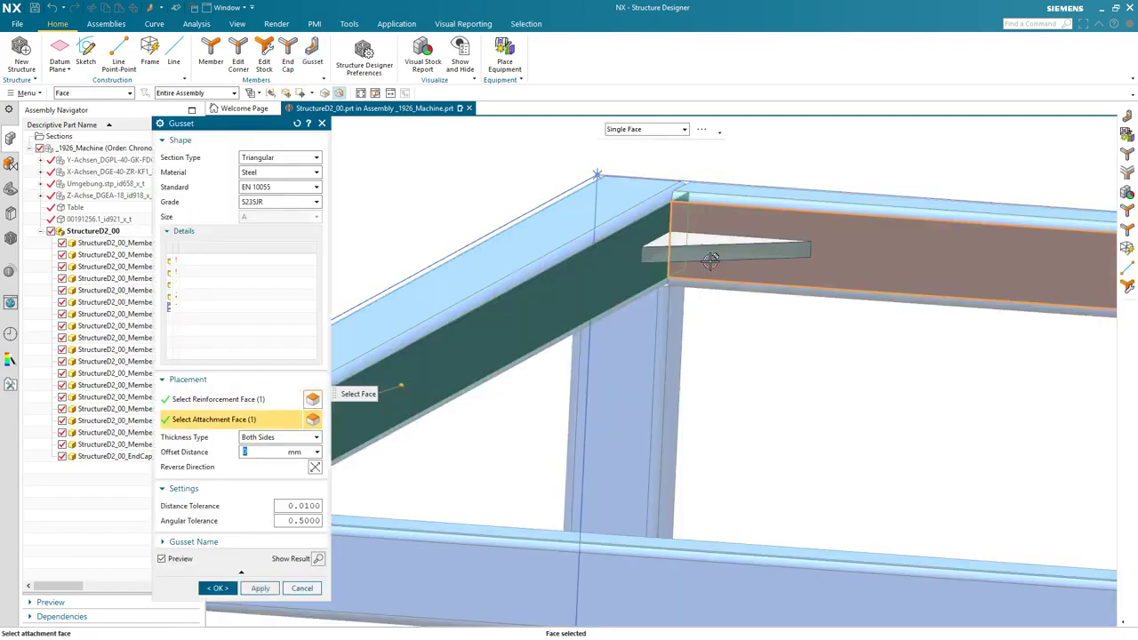
click(259, 158)
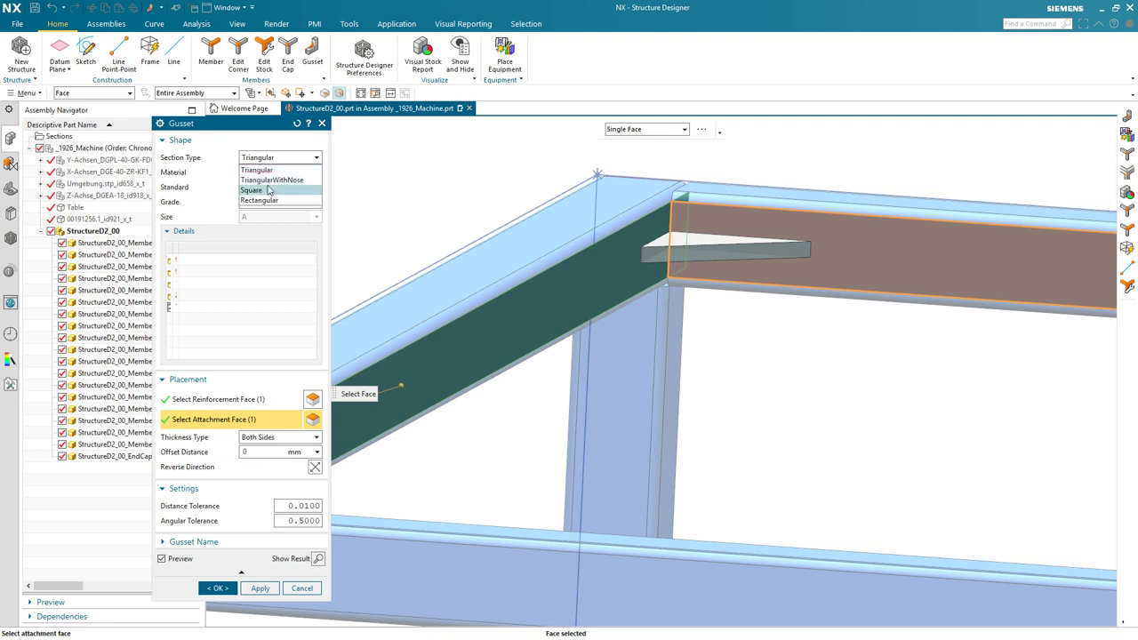
click(226, 154)
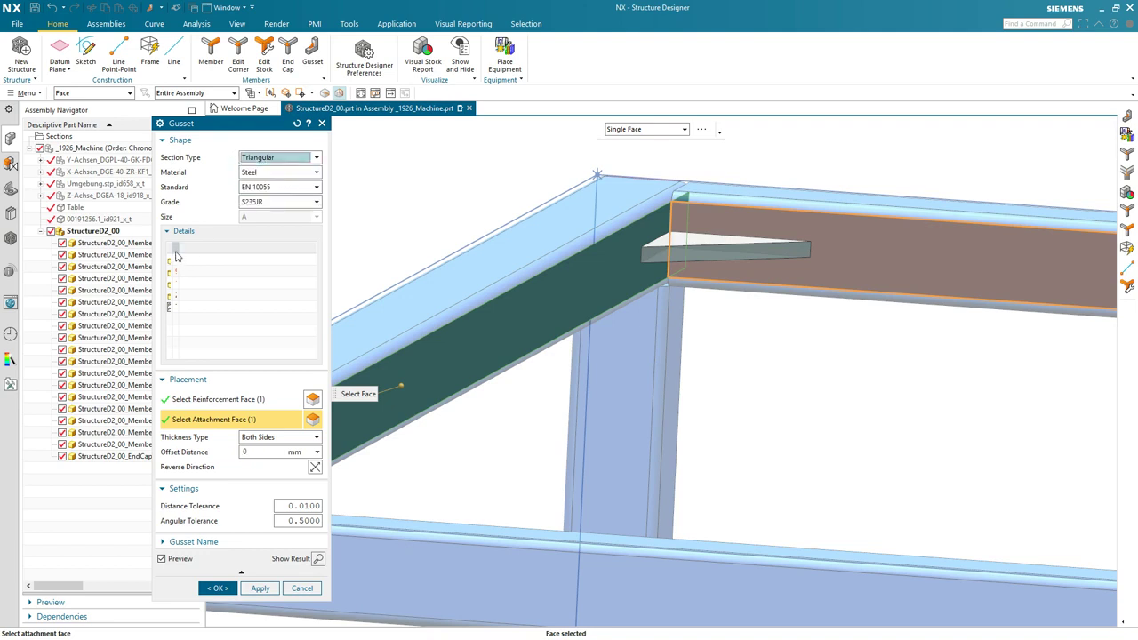
drag(180, 248, 237, 248)
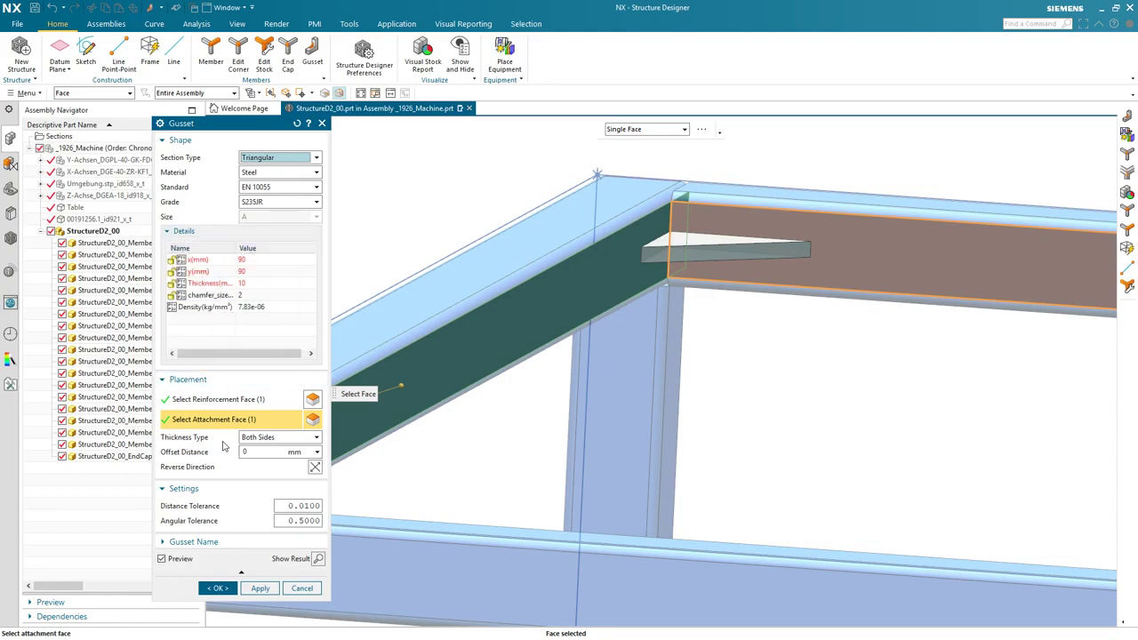
Try the gusset's Inner Side thickness type, set it back to Both Sides and create the gusset 90 x 90 mm and 10 mm thick.
click(284, 440)
click(268, 457)
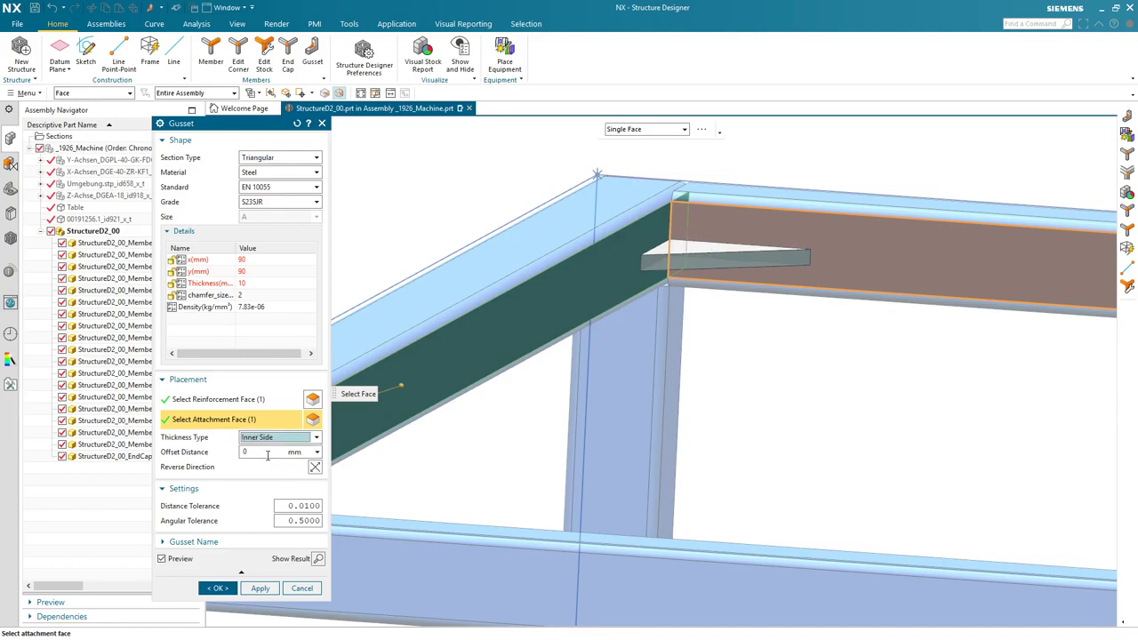
click(269, 439)
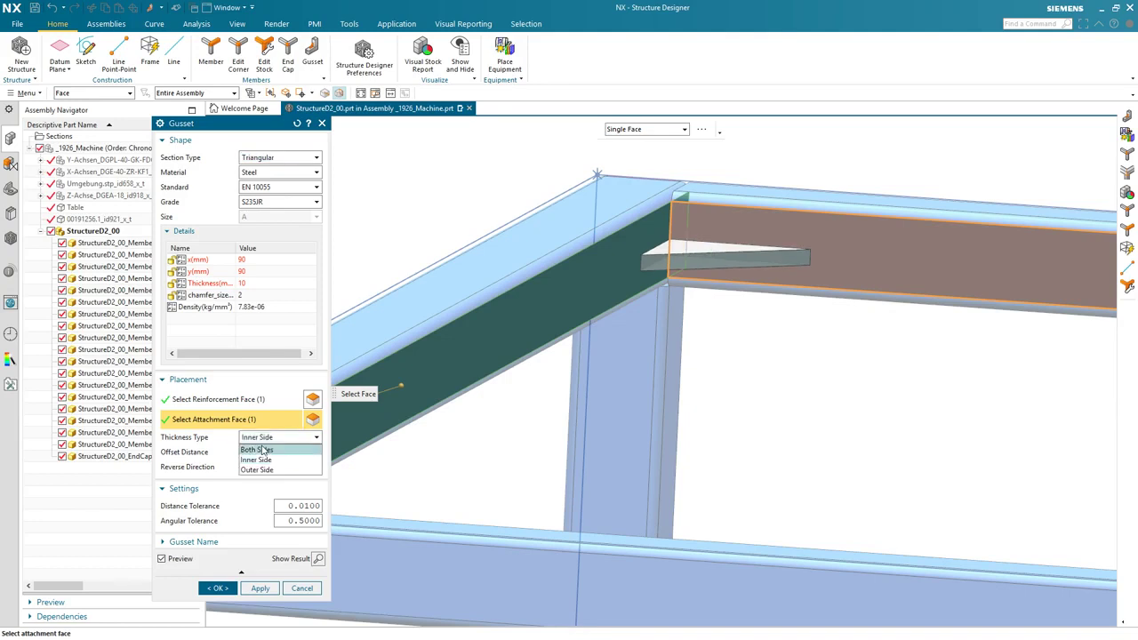
click(262, 447)
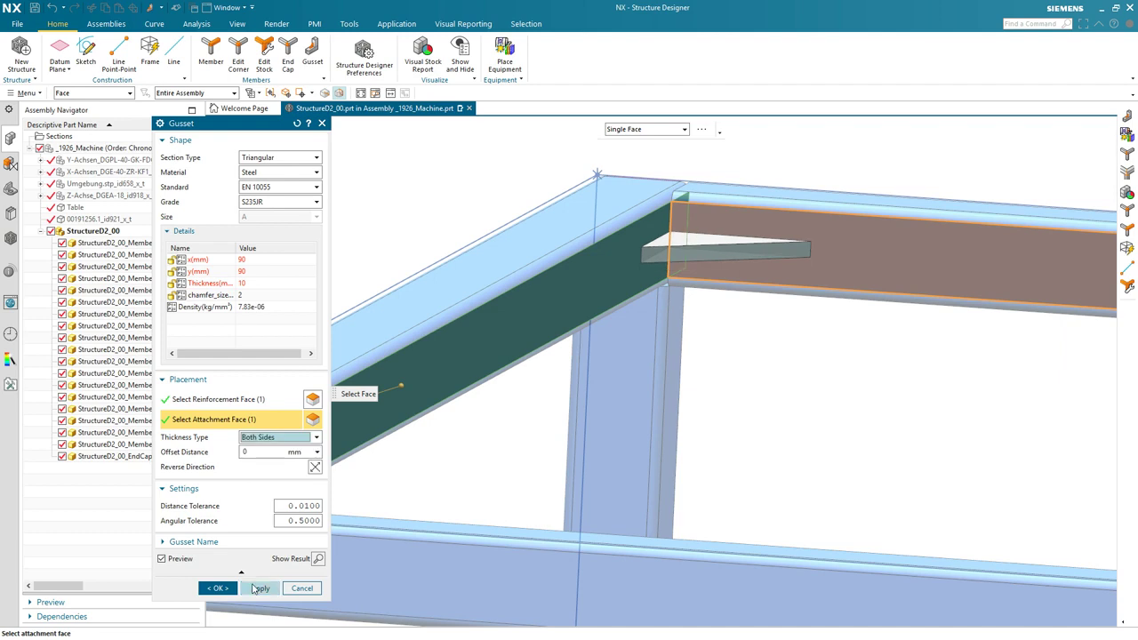
click(259, 588)
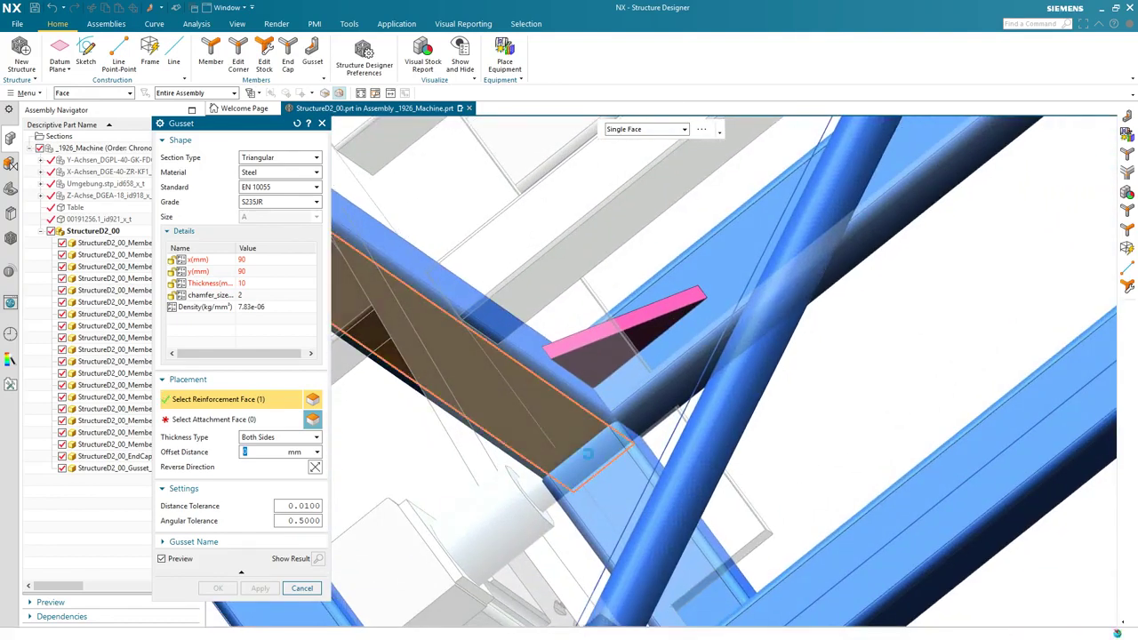
Add two more triangular 90 x 90 x 10 mm gussets at the same corner, joining each top square tube to the vertical column.
click(536, 432)
click(607, 479)
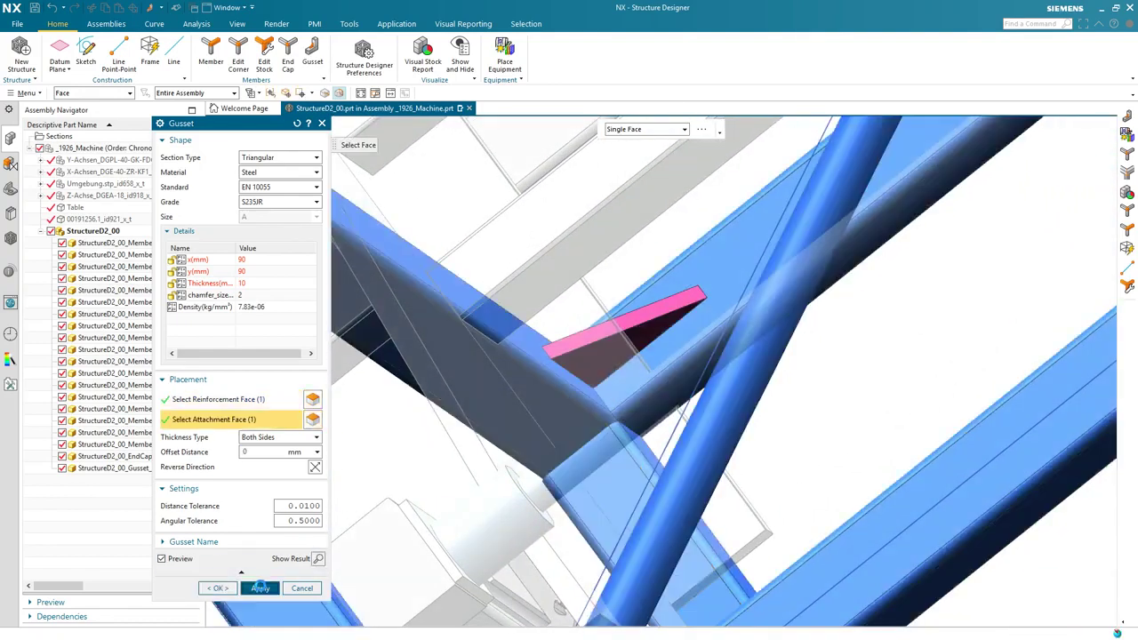
click(259, 588)
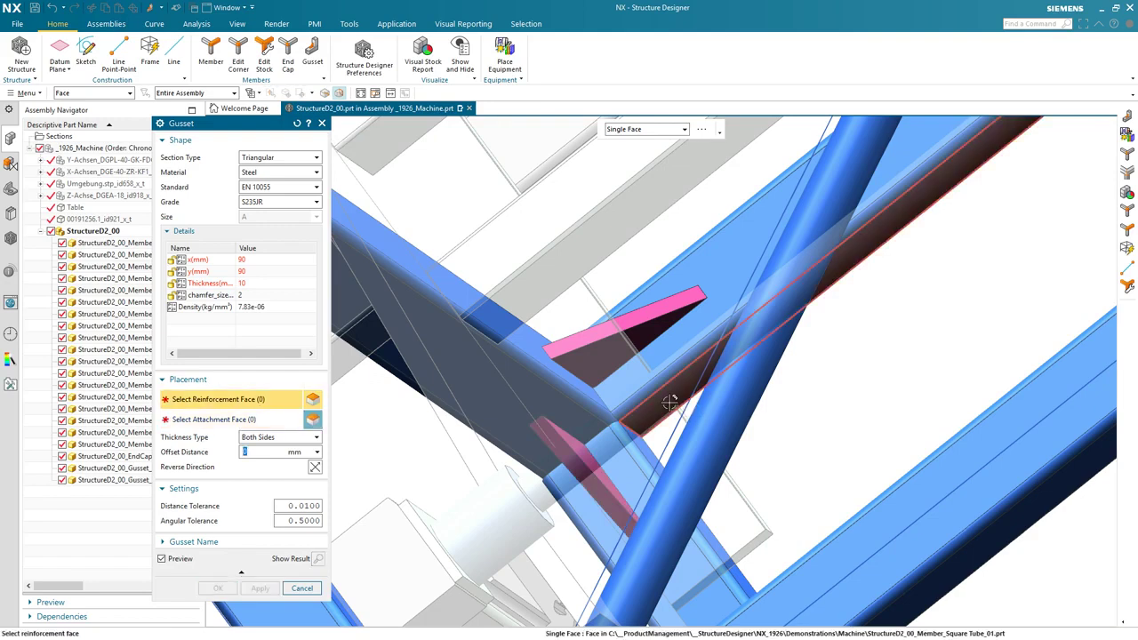
click(650, 451)
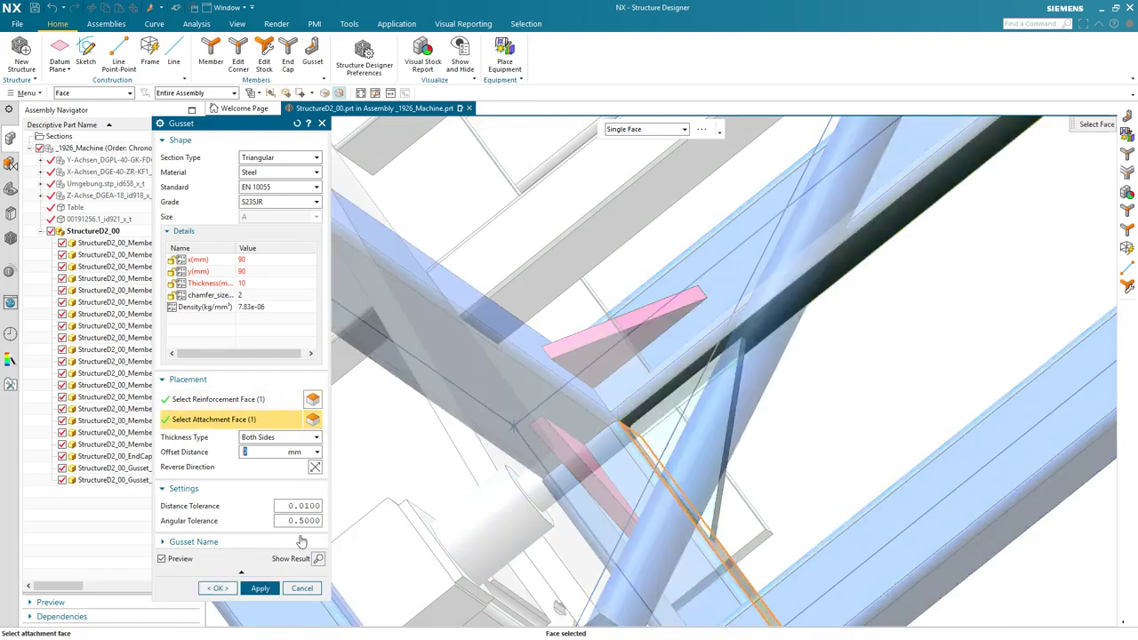
click(223, 588)
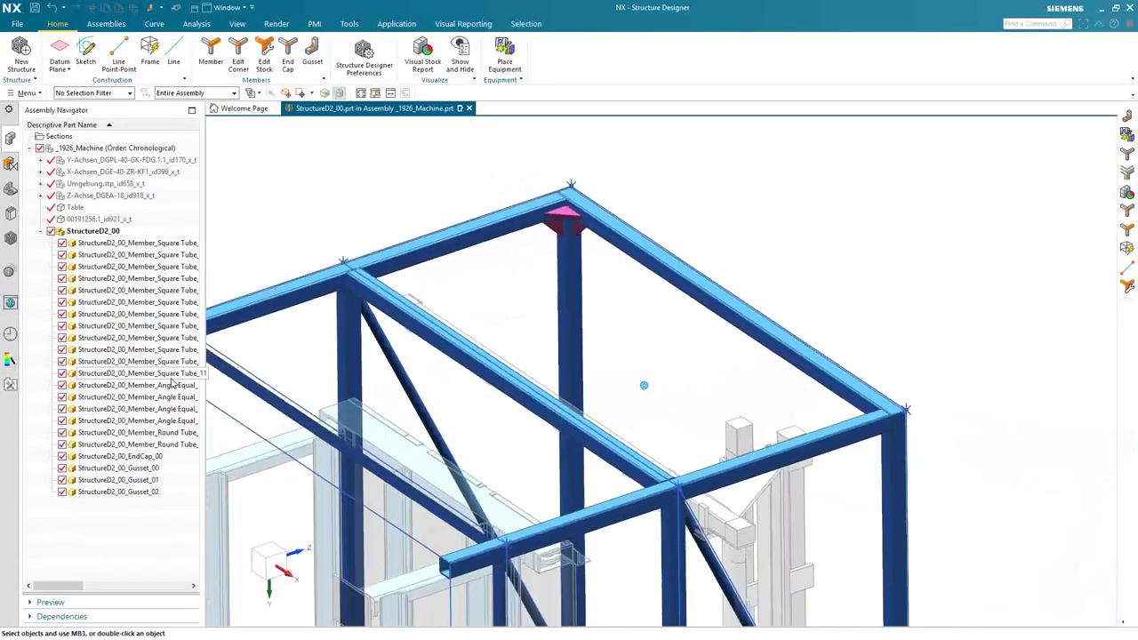
Make the _1926_Machine assembly the work part and switch to the Modeling application.
middle_drag(644, 384, 668, 406)
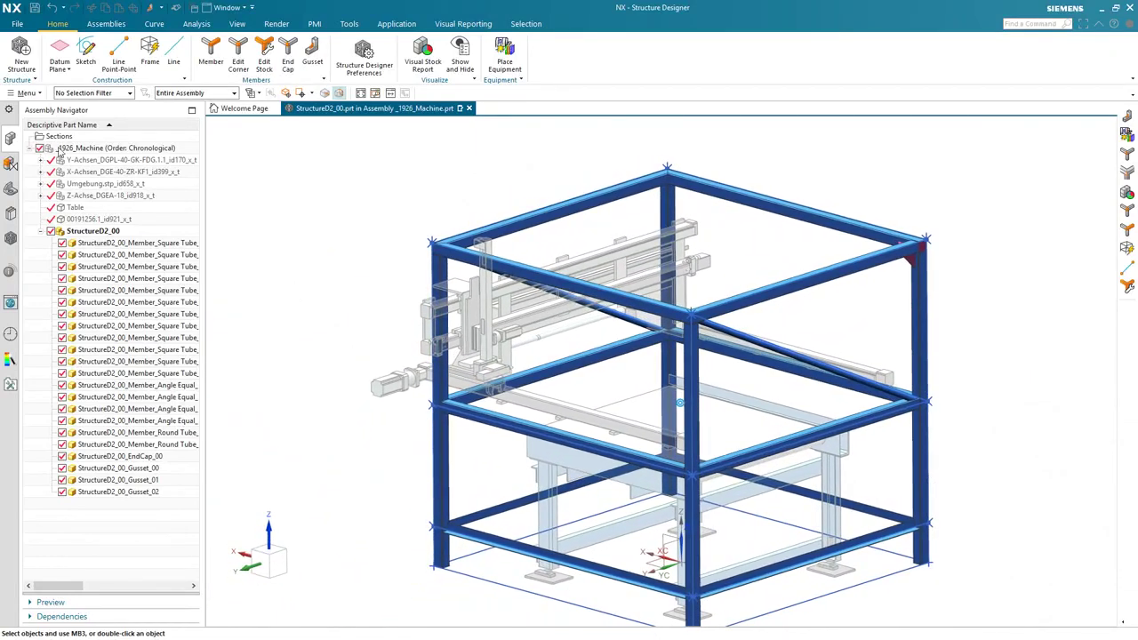
double_click(81, 150)
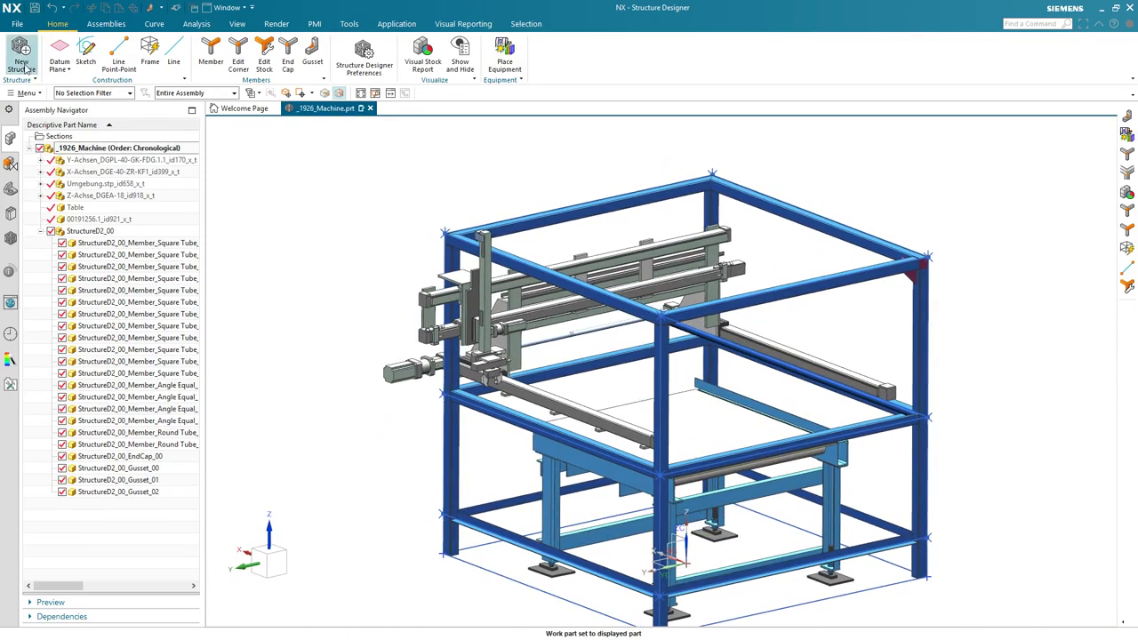
click(395, 24)
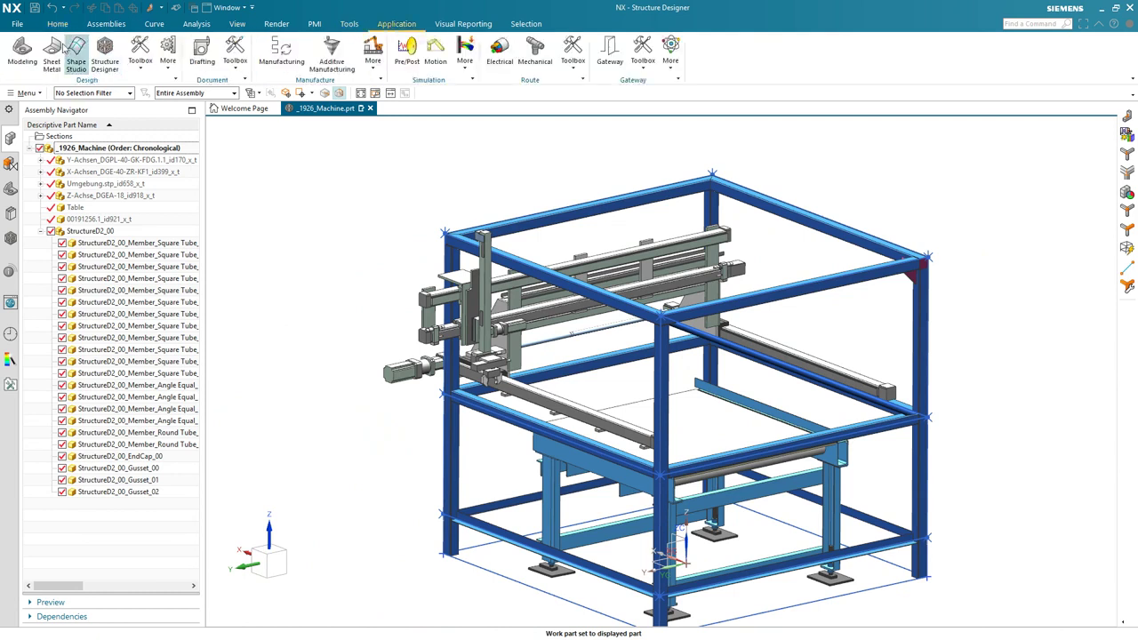
click(27, 49)
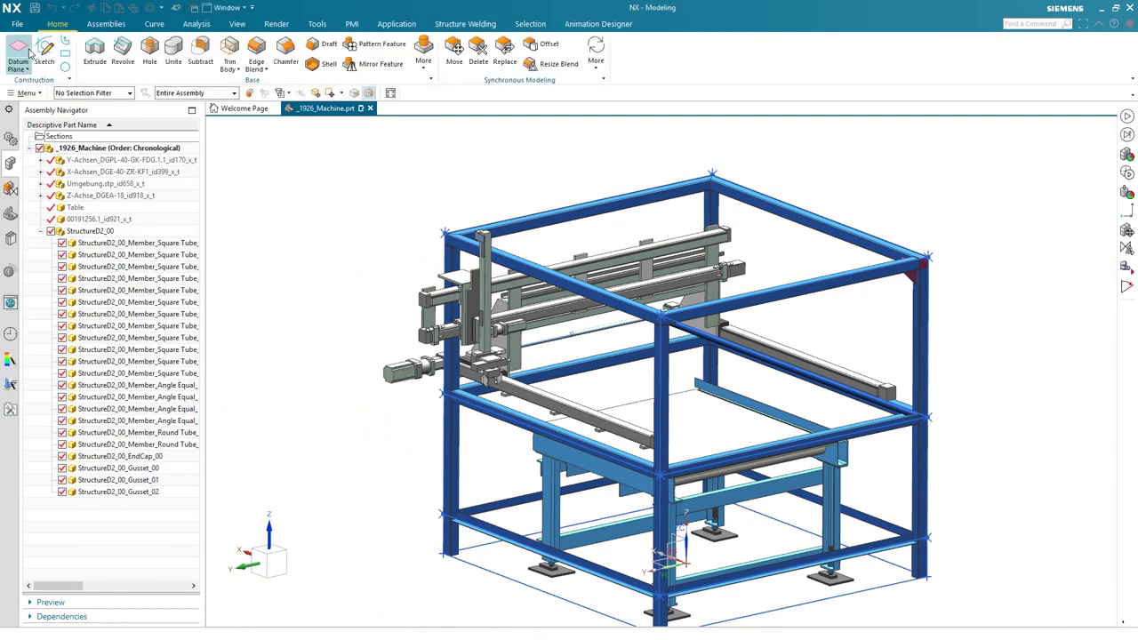
Play the machine's motion with Animation Designer to examine how the axes move inside the frame.
click(595, 27)
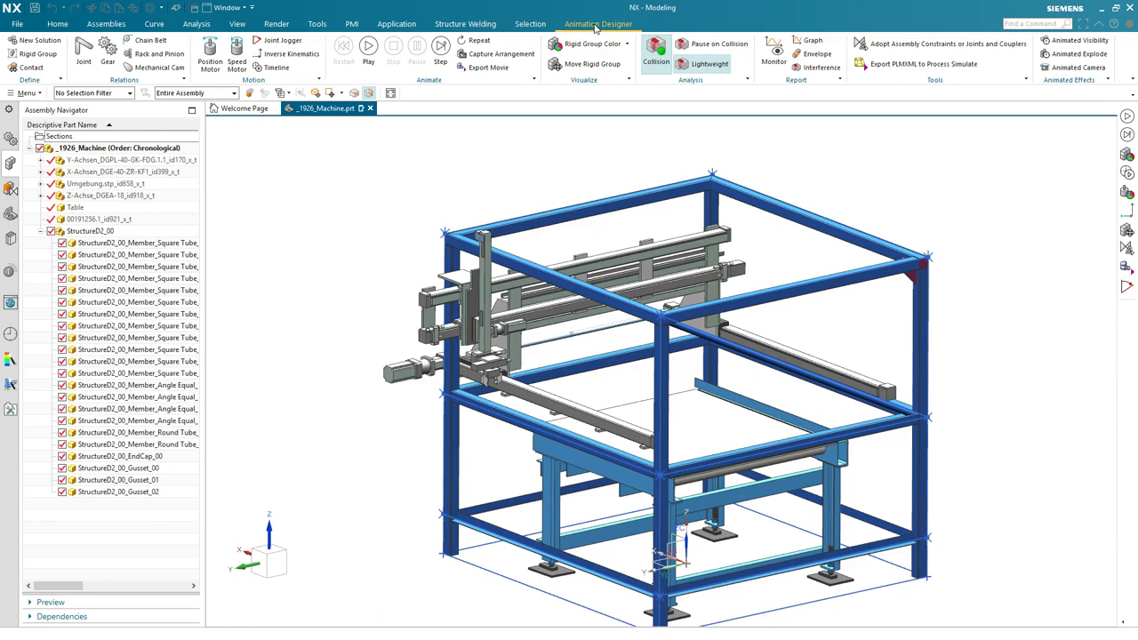
click(352, 55)
click(375, 56)
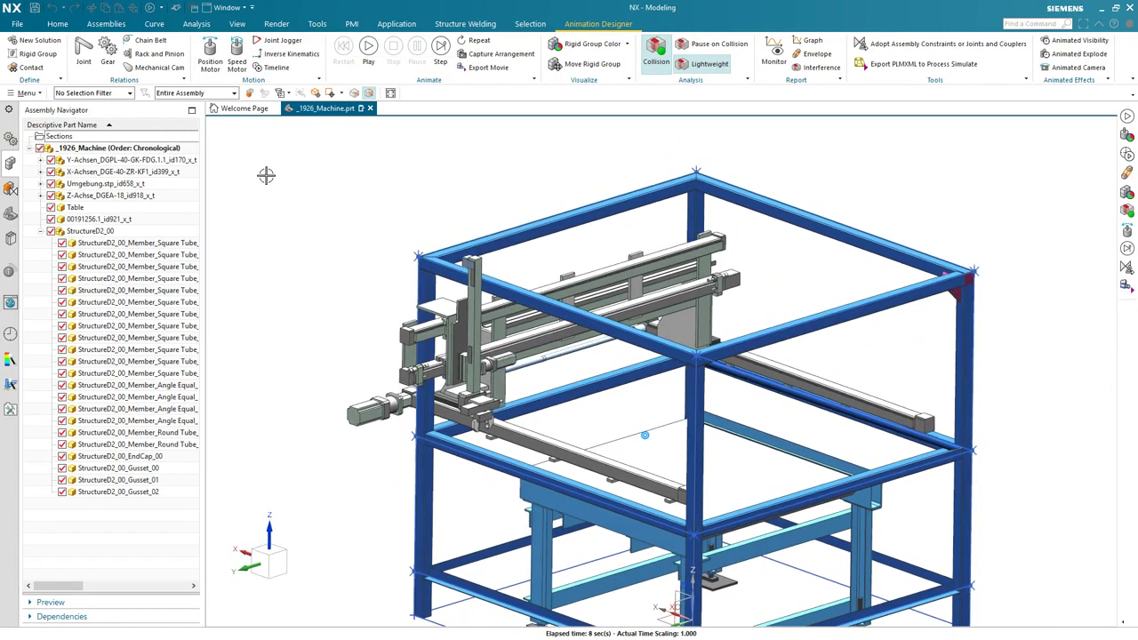
Return to Structure Designer and edit Frame (2), raising its top to a height of about 2162 mm.
click(398, 25)
click(104, 53)
click(8, 239)
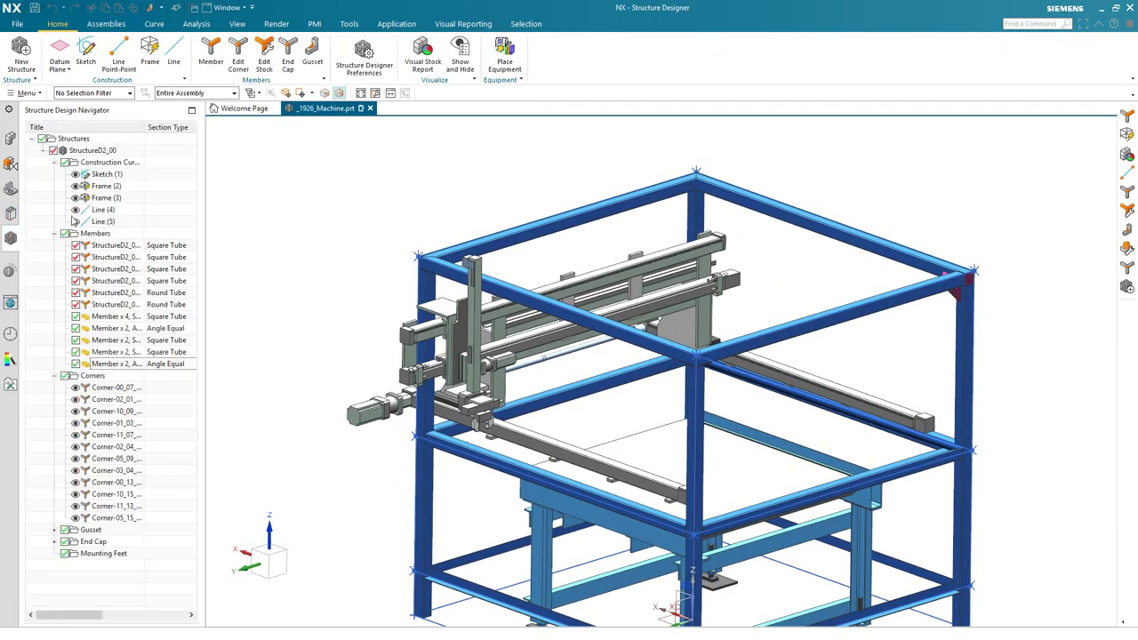
click(107, 185)
double_click(85, 186)
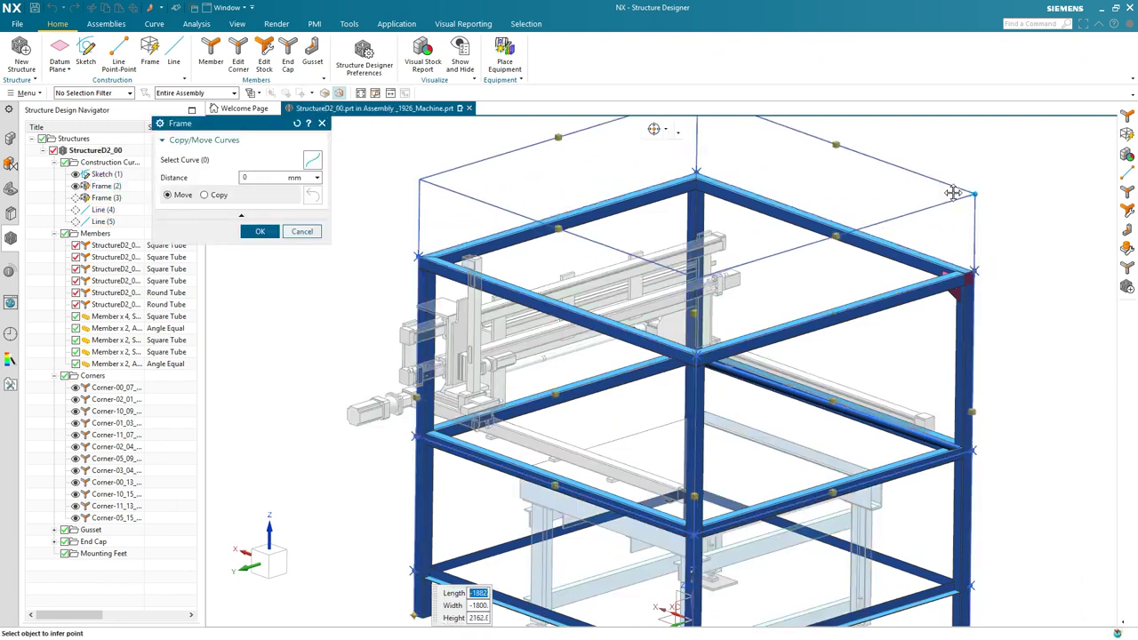
middle_drag(404, 184, 407, 182)
click(263, 232)
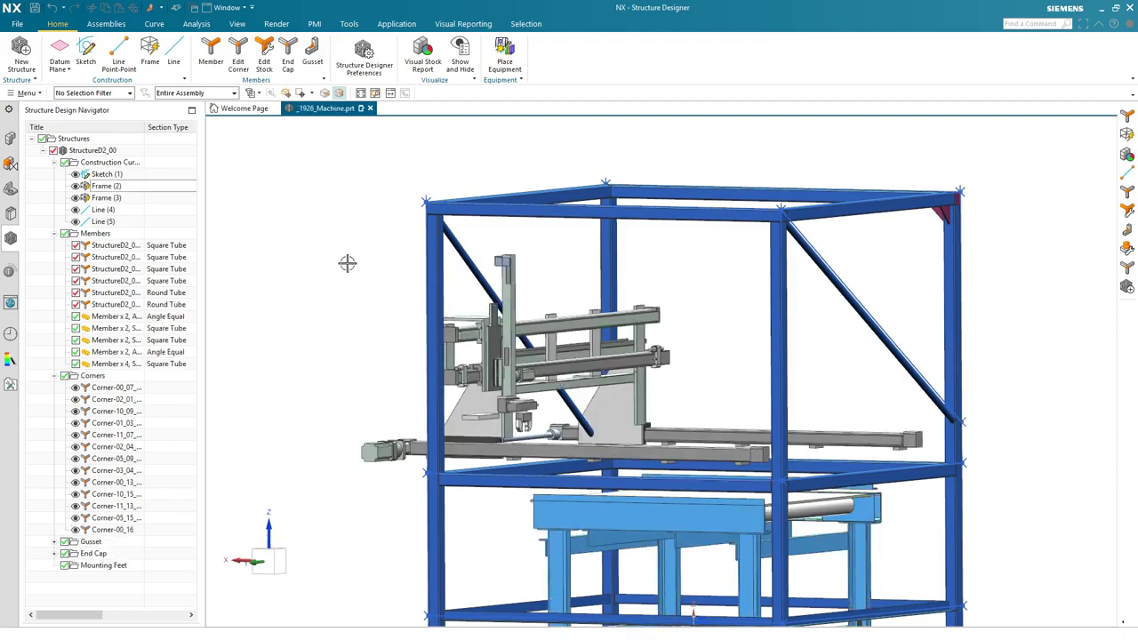
Place a rectangular metric mounting foot from the Structure Design Equipment library at the lower end of an outer corner column.
middle_drag(343, 246, 321, 244)
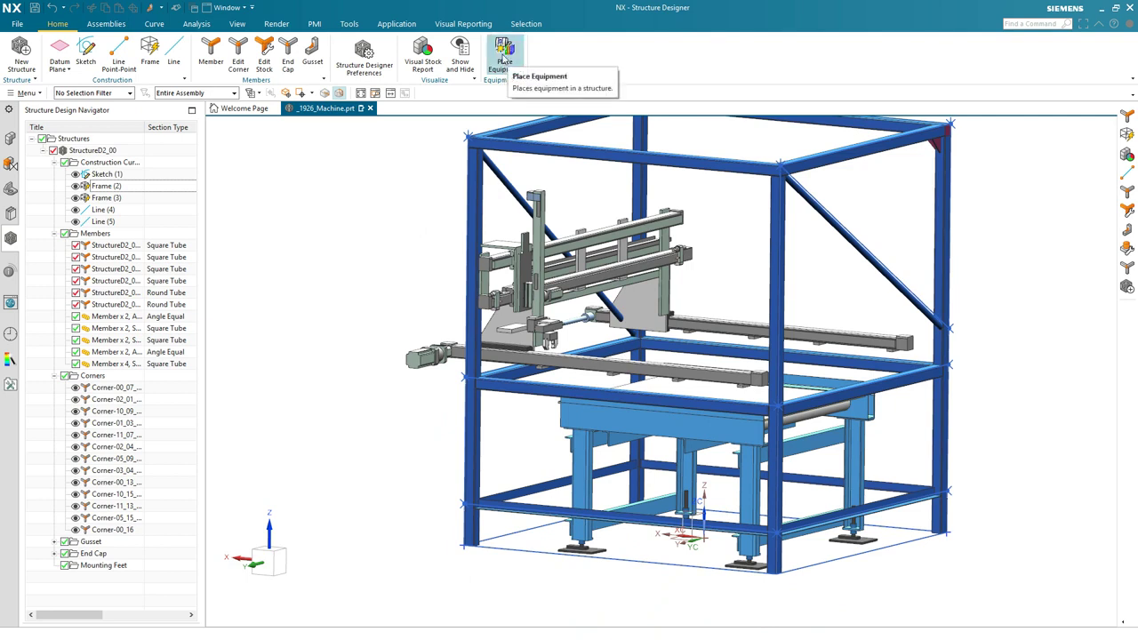
click(503, 59)
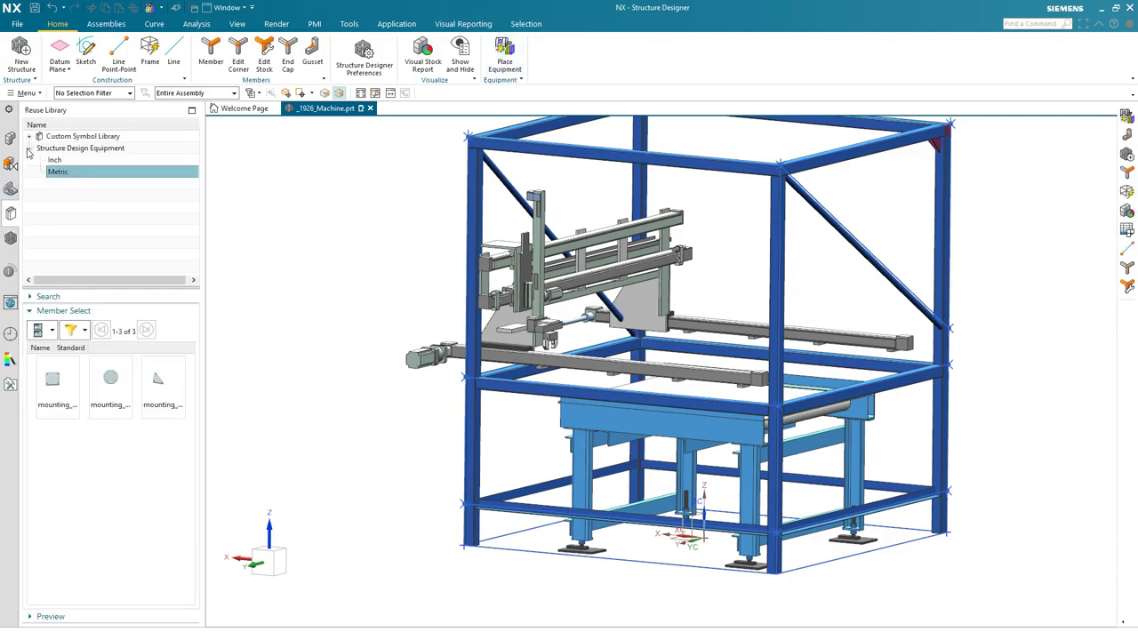
click(57, 382)
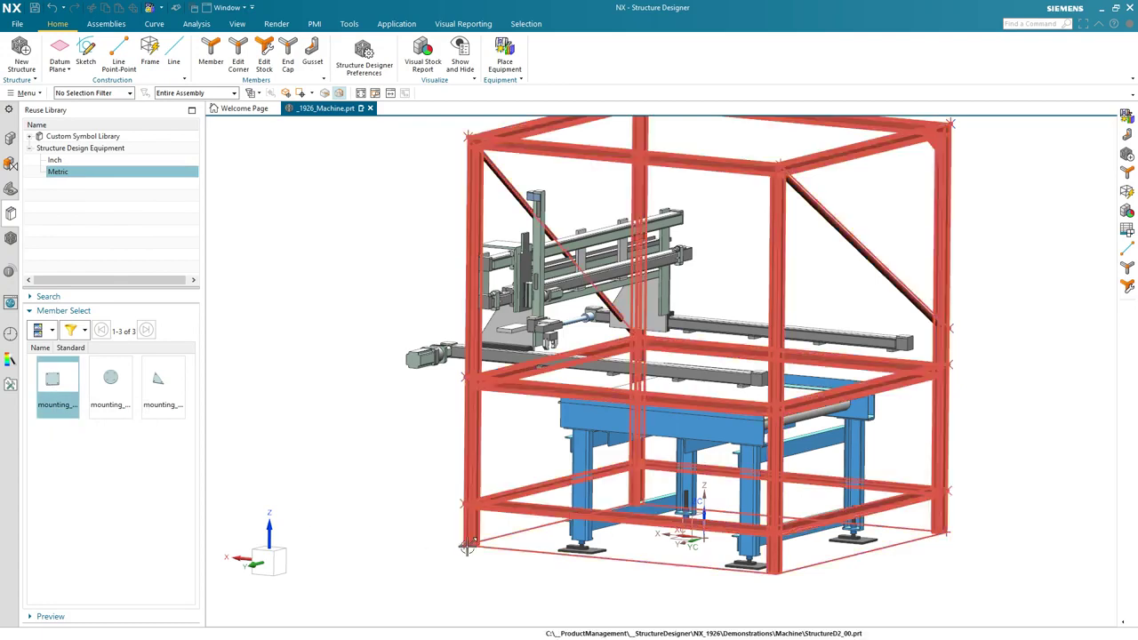
scroll(466, 549, up, 3)
scroll(466, 549, up, 4)
shift+middle_drag(324, 498, 294, 374)
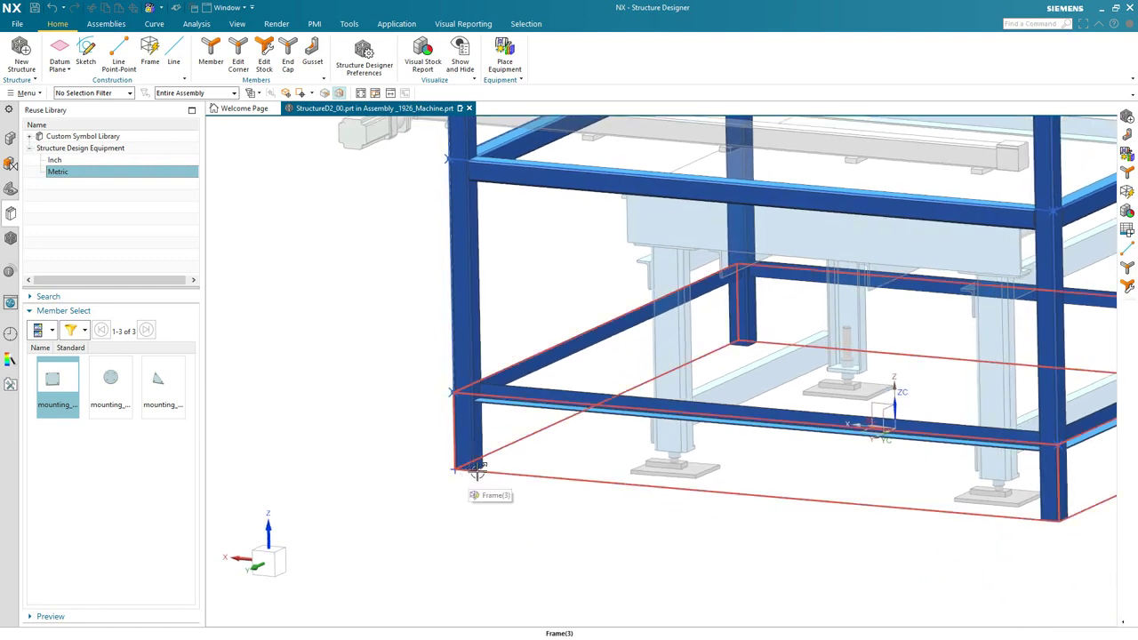
drag(58, 383, 473, 470)
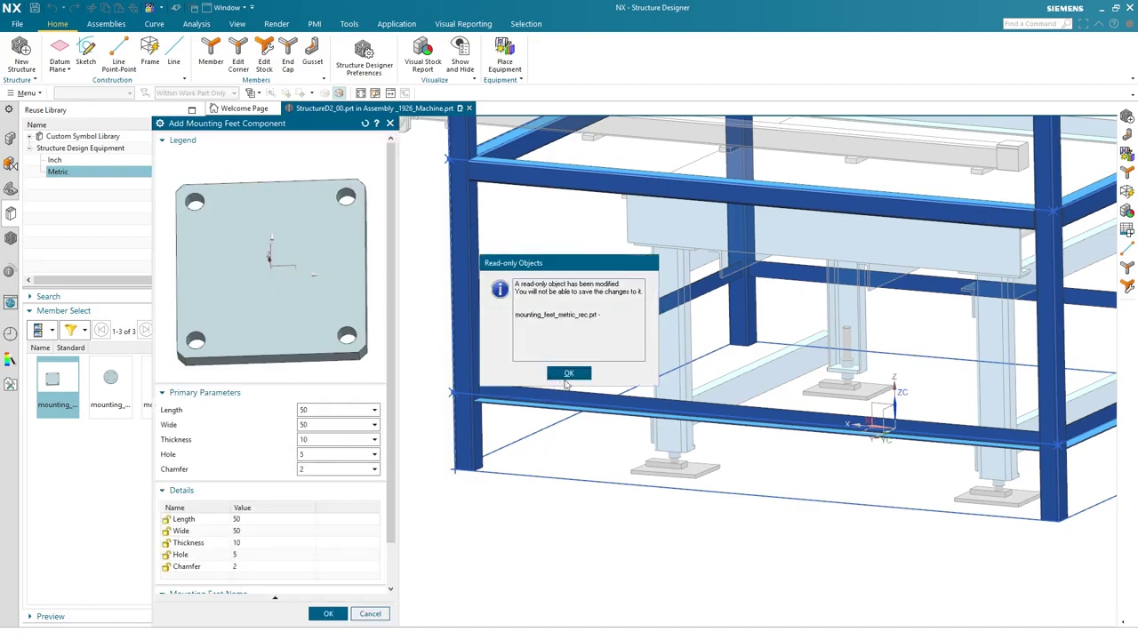
Set the mounting foot's Length and Wide to 200 and create it under the column.
click(568, 374)
click(333, 411)
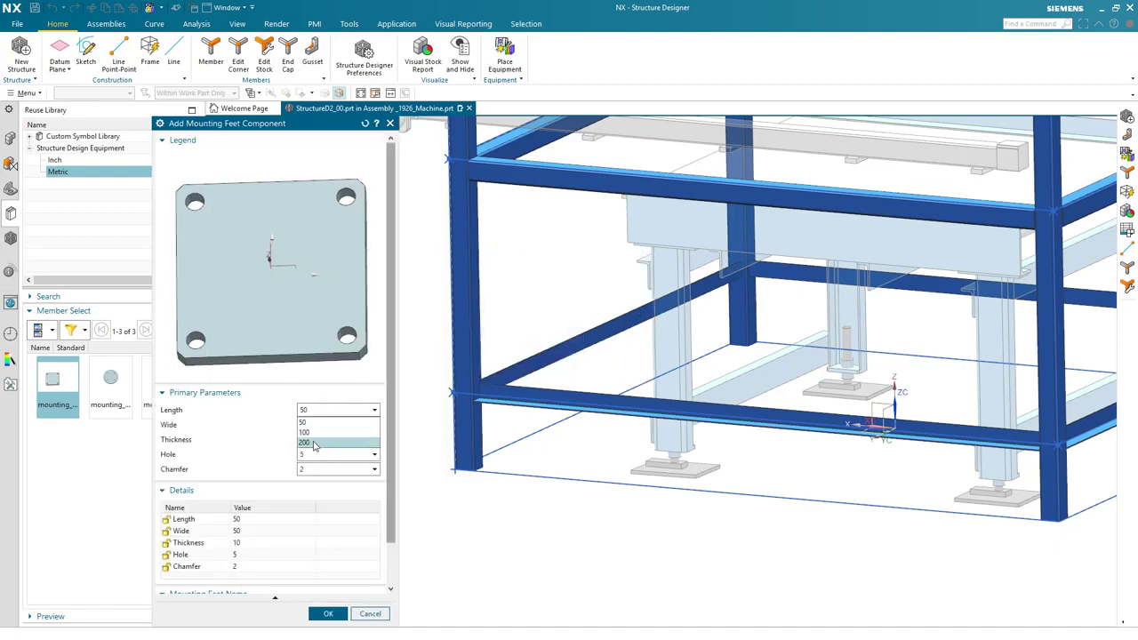
click(312, 444)
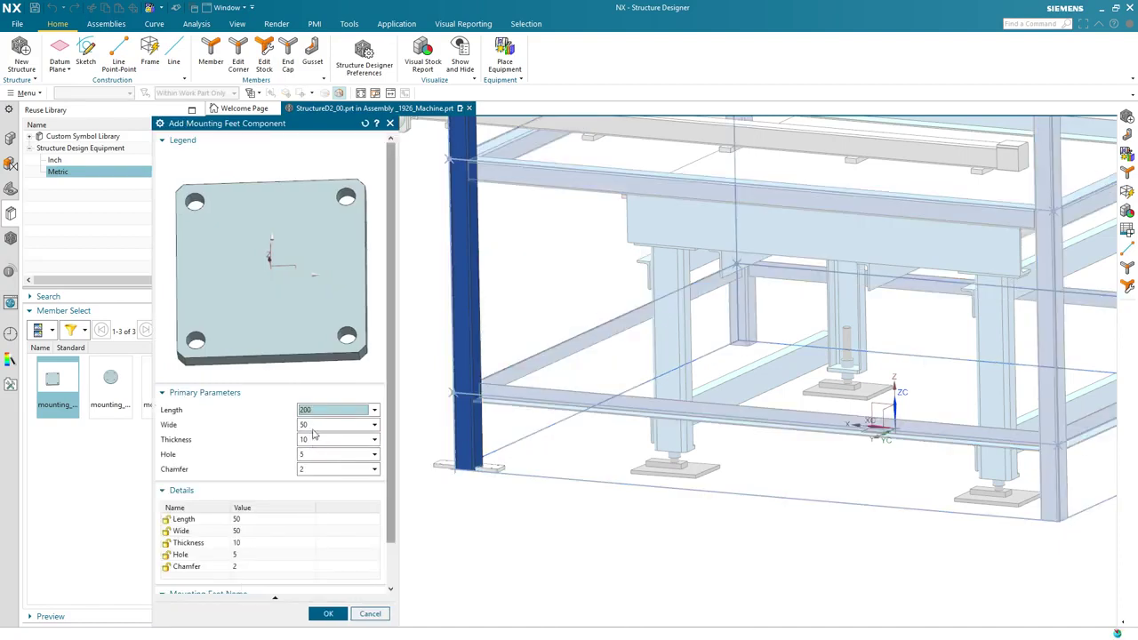
click(313, 427)
click(308, 461)
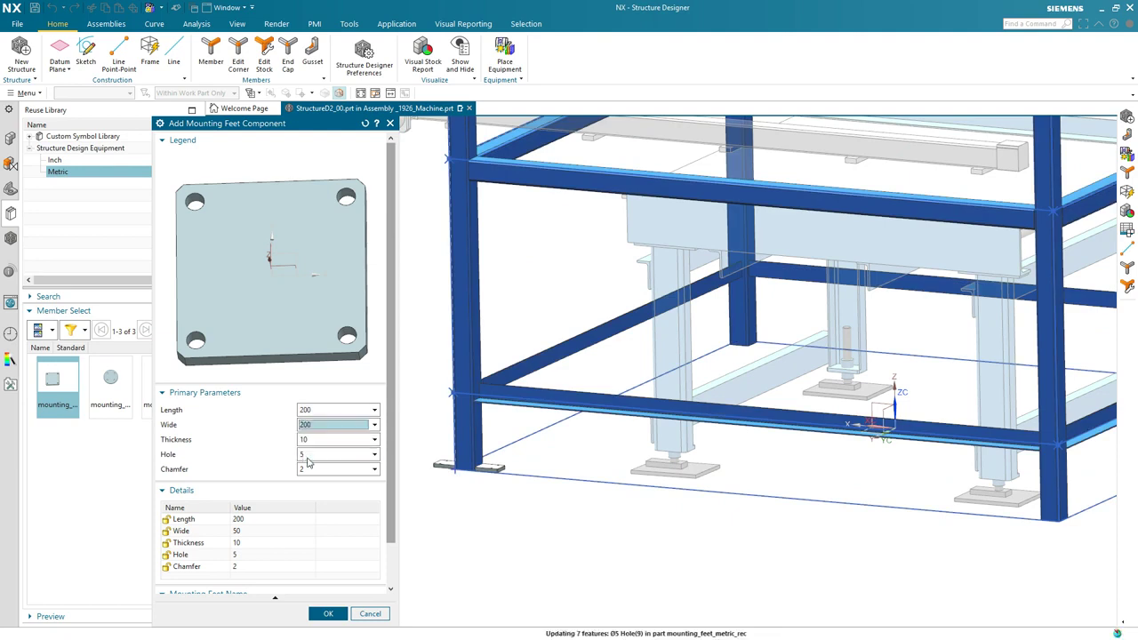
click(328, 615)
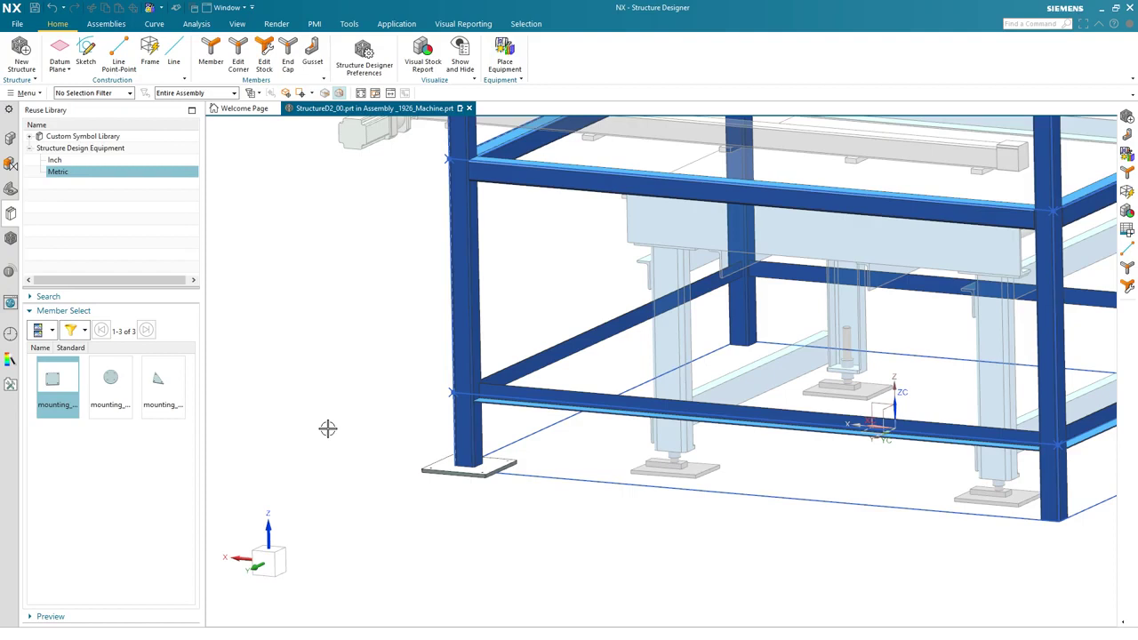
Make the top-level _1926_Machine assembly the work part again.
middle_drag(328, 428, 328, 429)
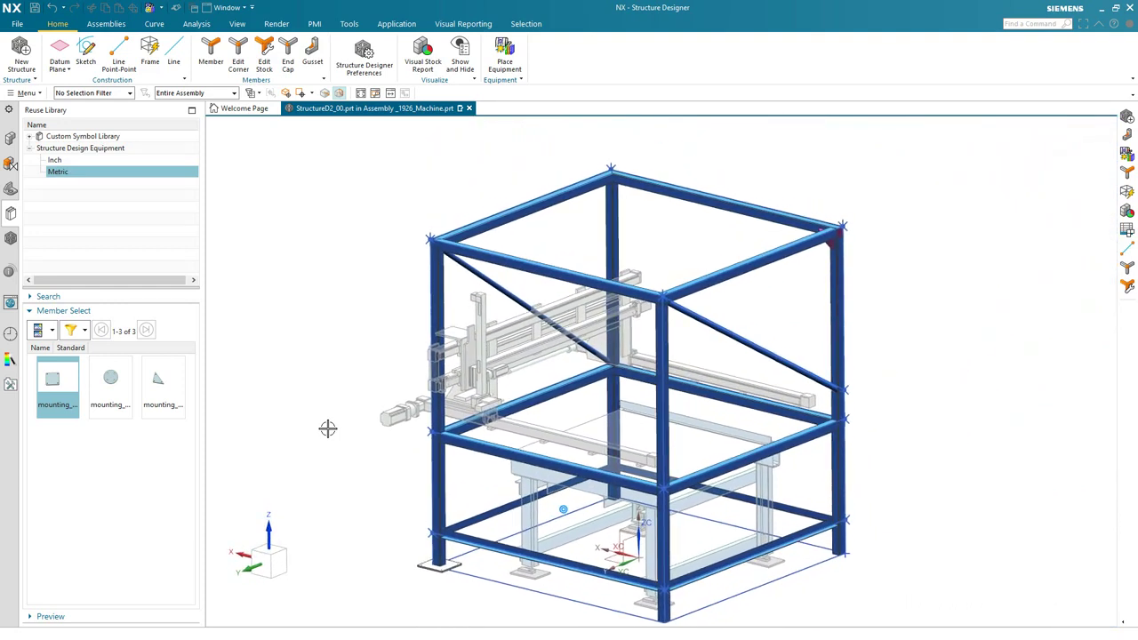
click(10, 141)
double_click(75, 149)
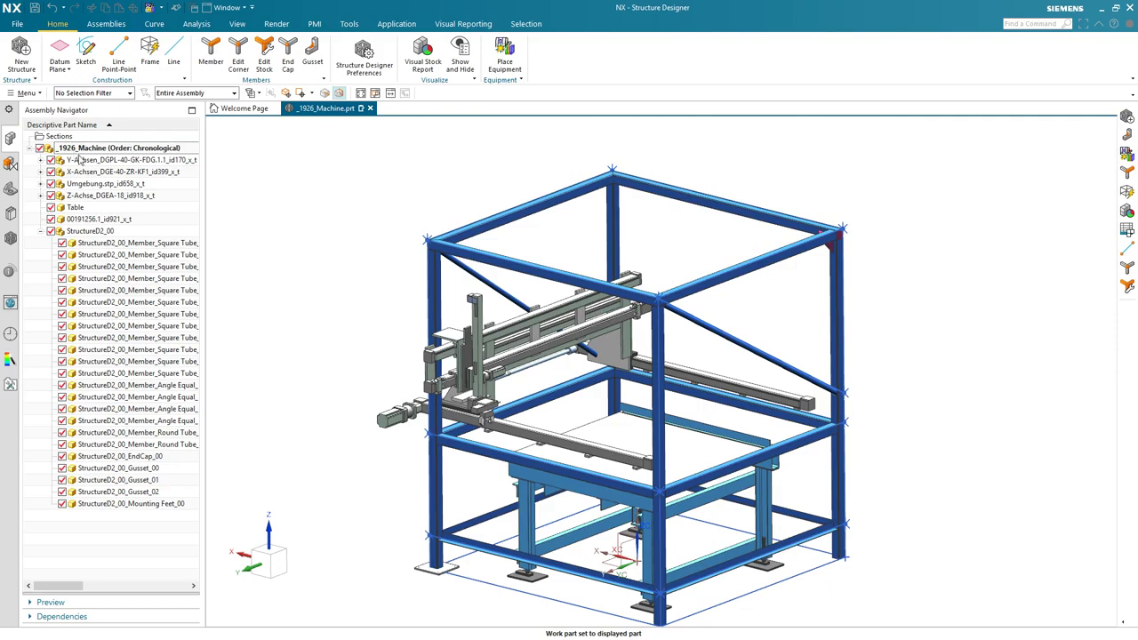
Create an A2 - Size drawing of _1926_Machine, named _1926_Machine_dwg1.prt, leaving the title block cells empty.
click(16, 23)
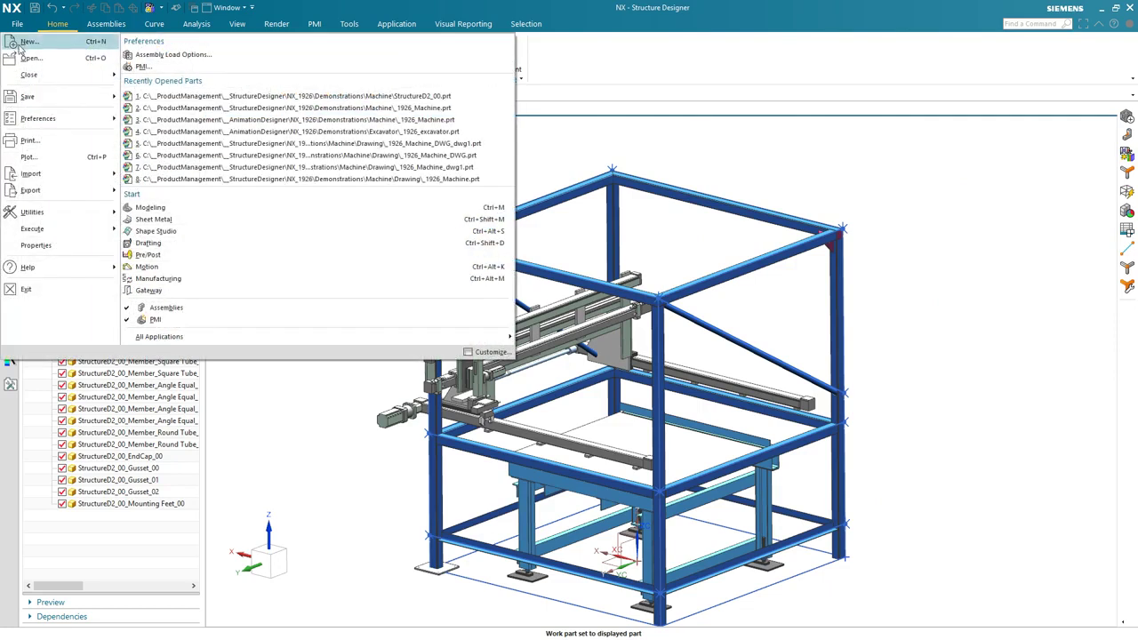
click(21, 45)
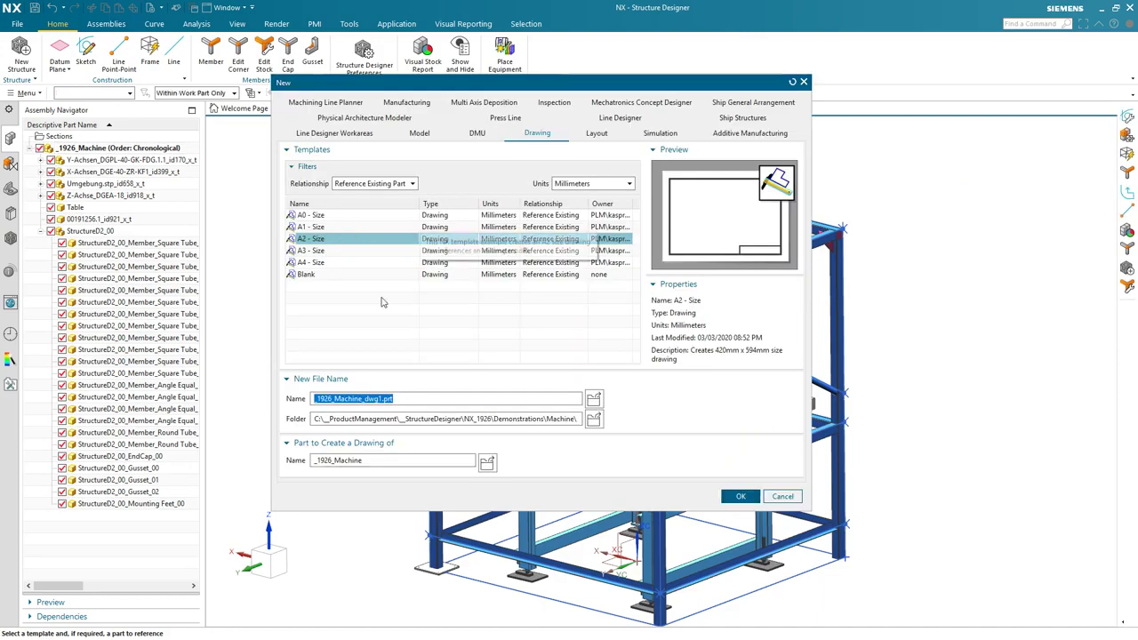
click(730, 498)
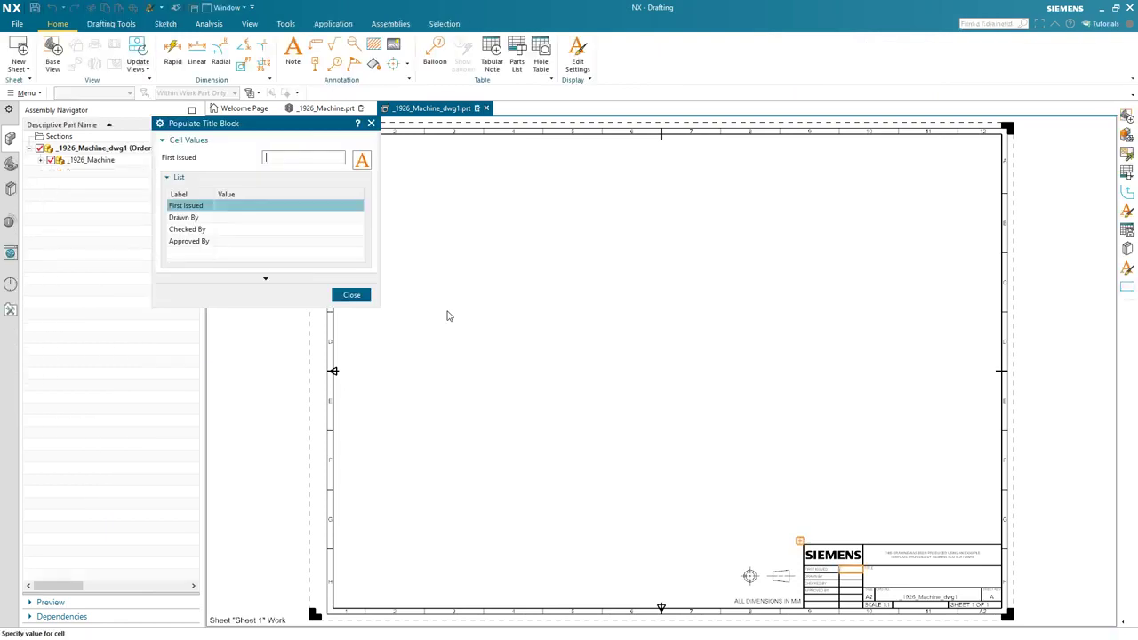
click(351, 295)
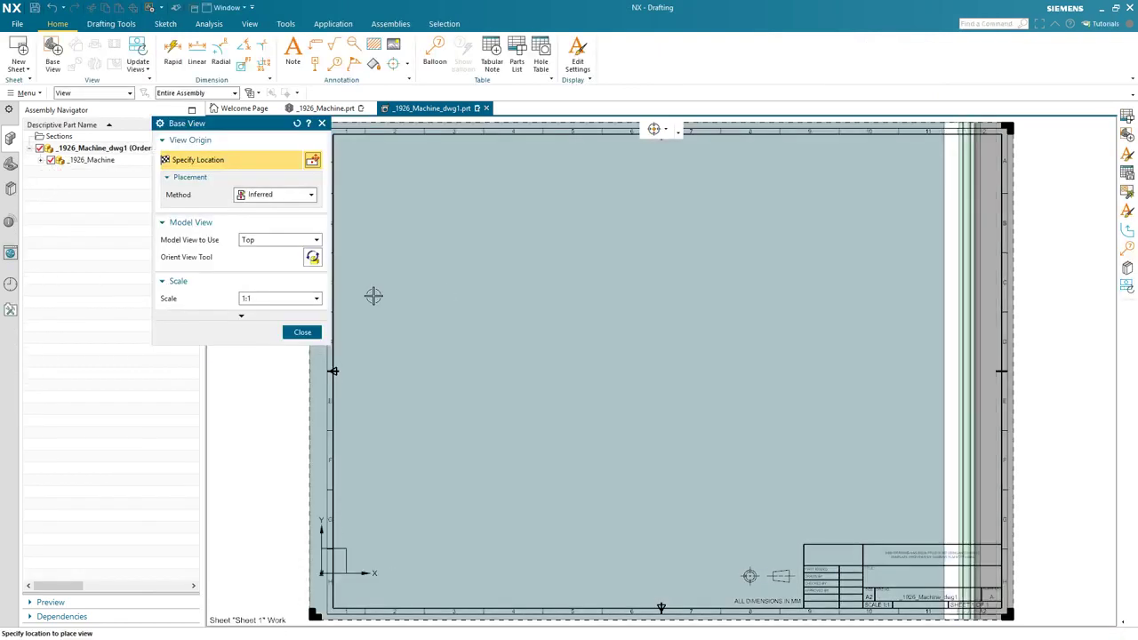
Place a Trimetric base view of the machine at 1:10 scale on the right half of the sheet, without any projected views.
click(295, 300)
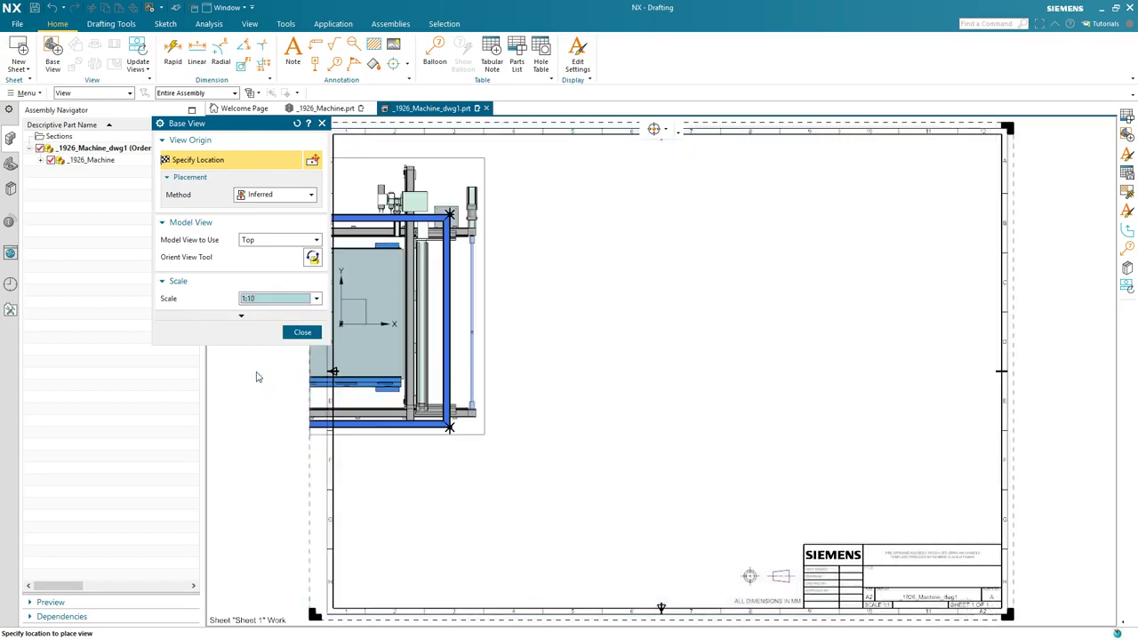
click(257, 372)
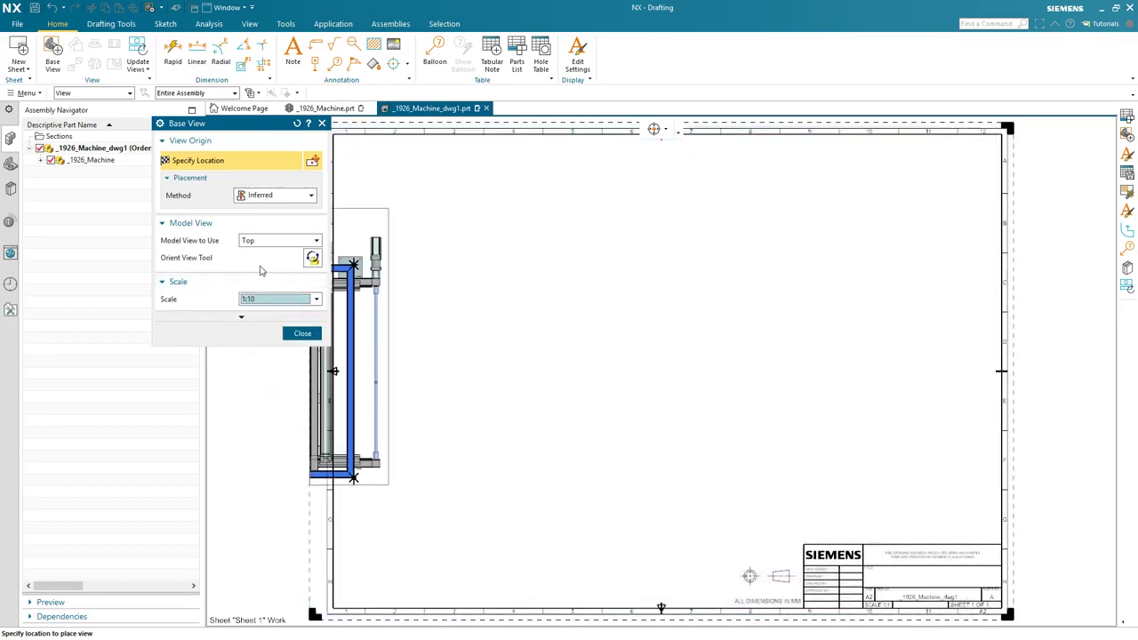
click(266, 241)
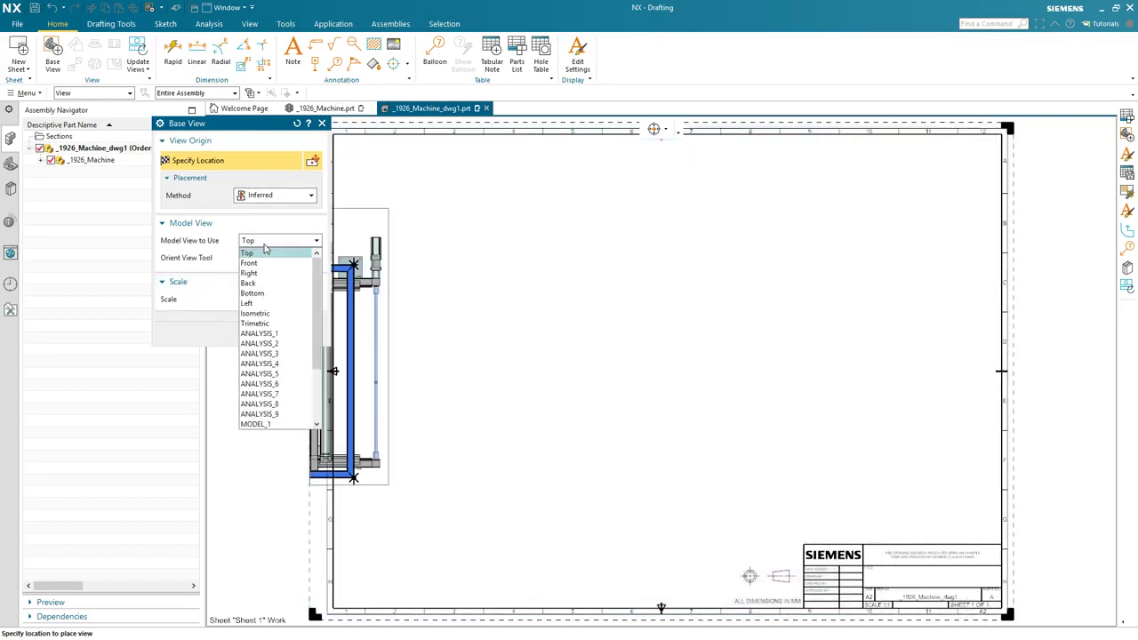
click(255, 323)
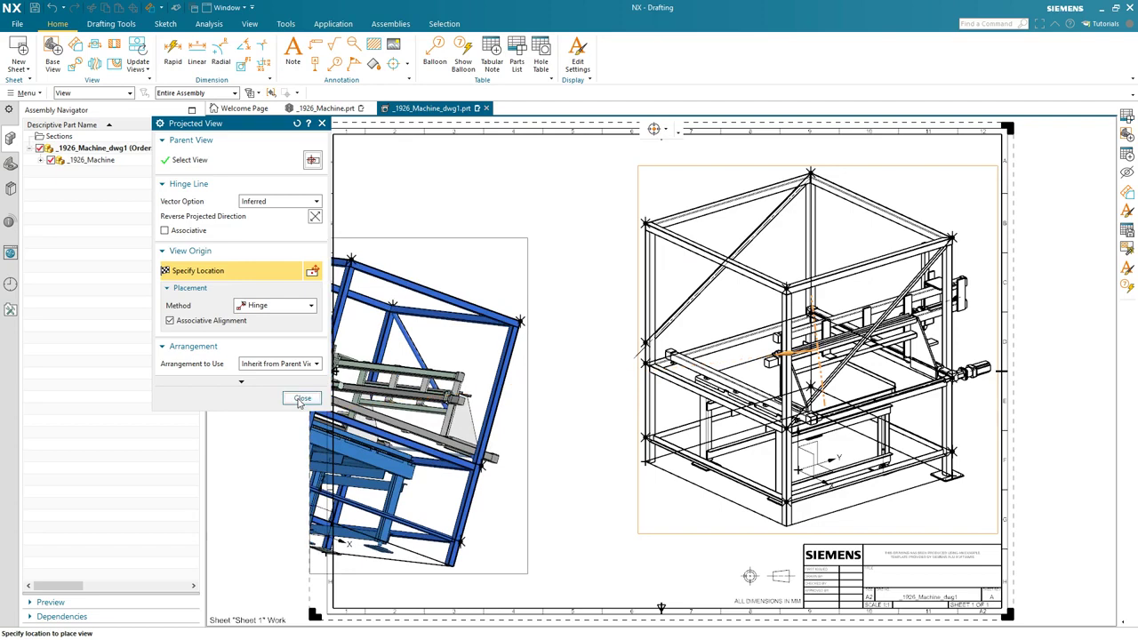
click(301, 398)
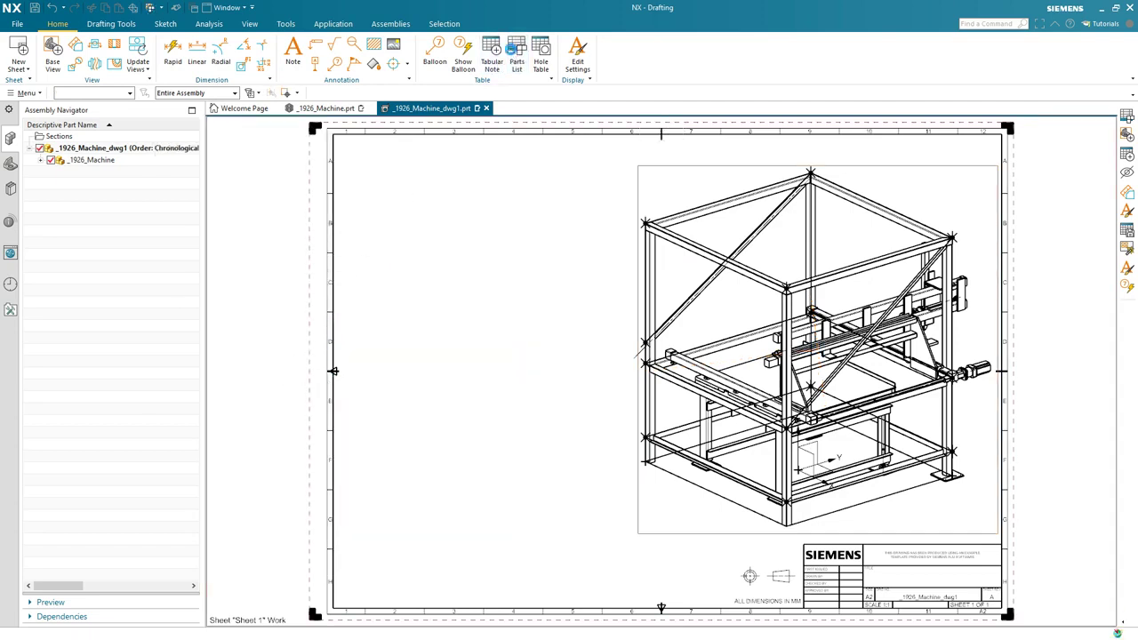
Insert a parts list of the assembly in the empty area beside the trimetric view.
click(517, 54)
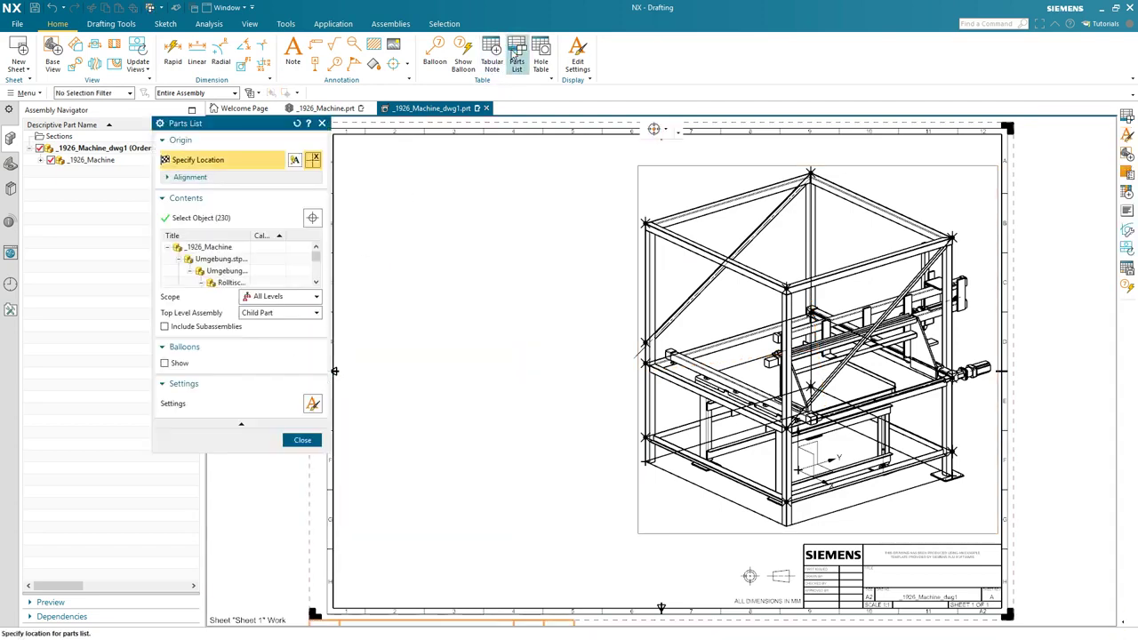
click(348, 204)
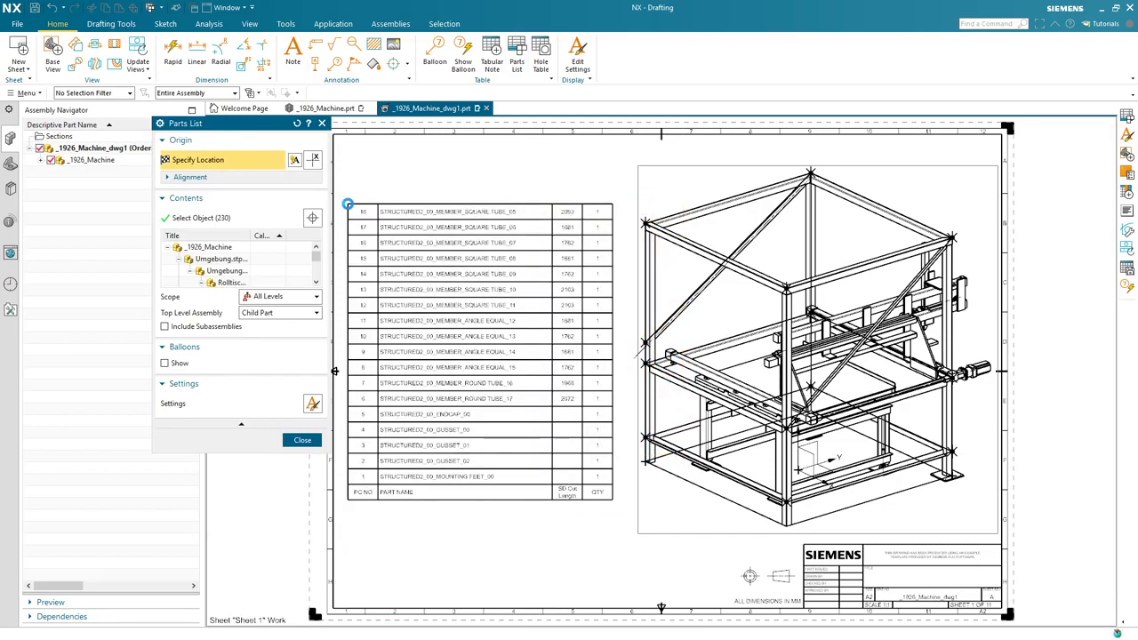
key(Escape)
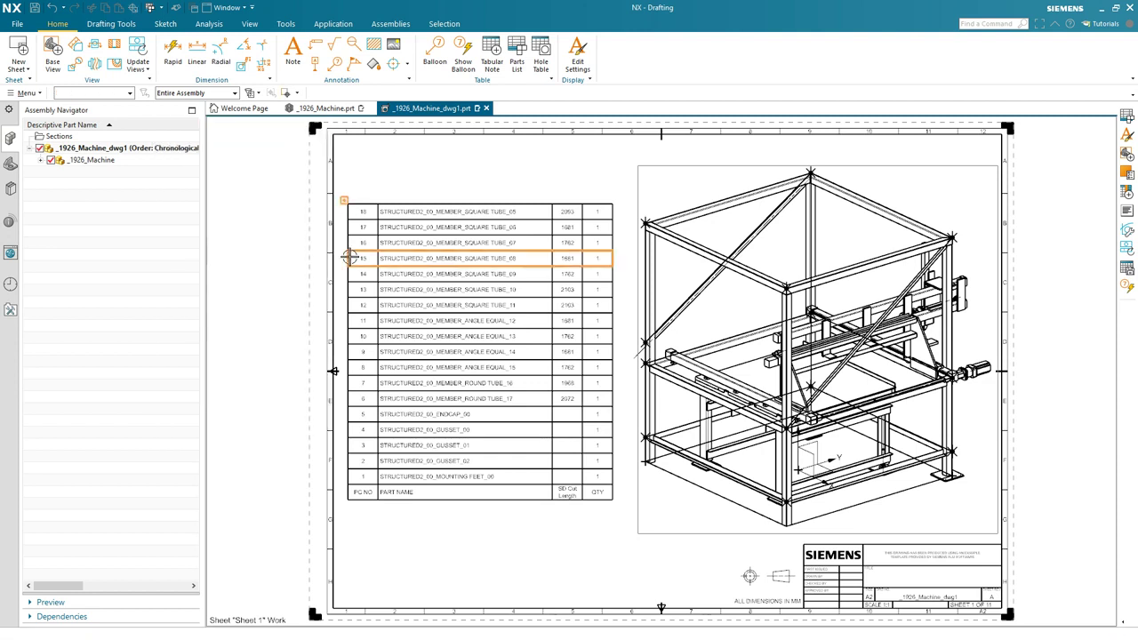
Select the parts list row of square tube member 08 and examine the listed cut lengths and its matching member in the view.
click(353, 257)
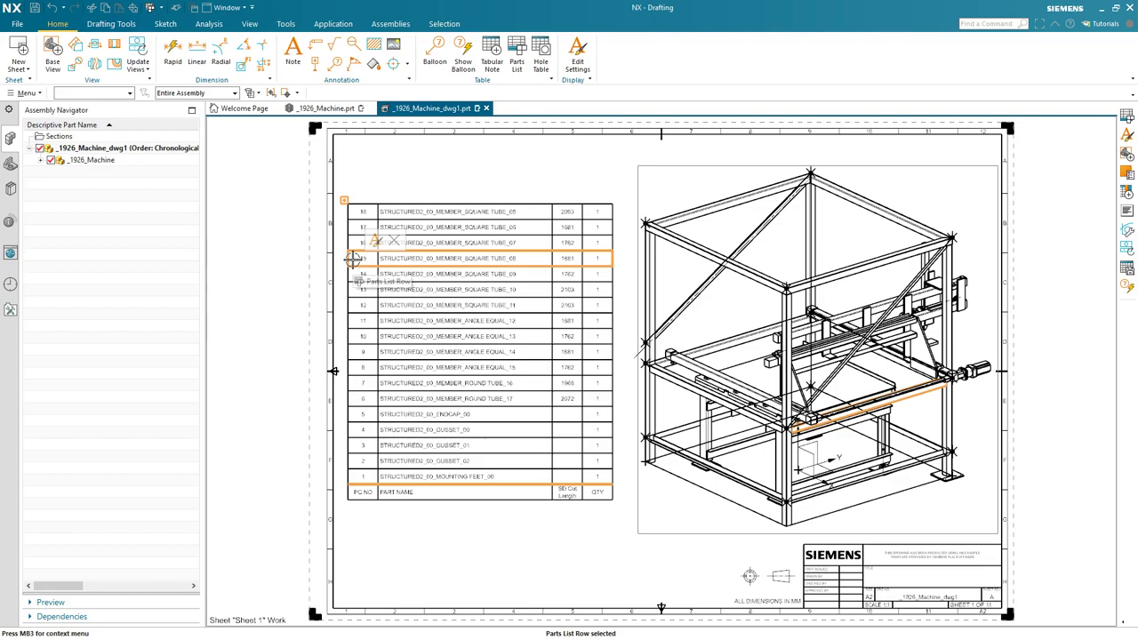
scroll(515, 220, up, 10)
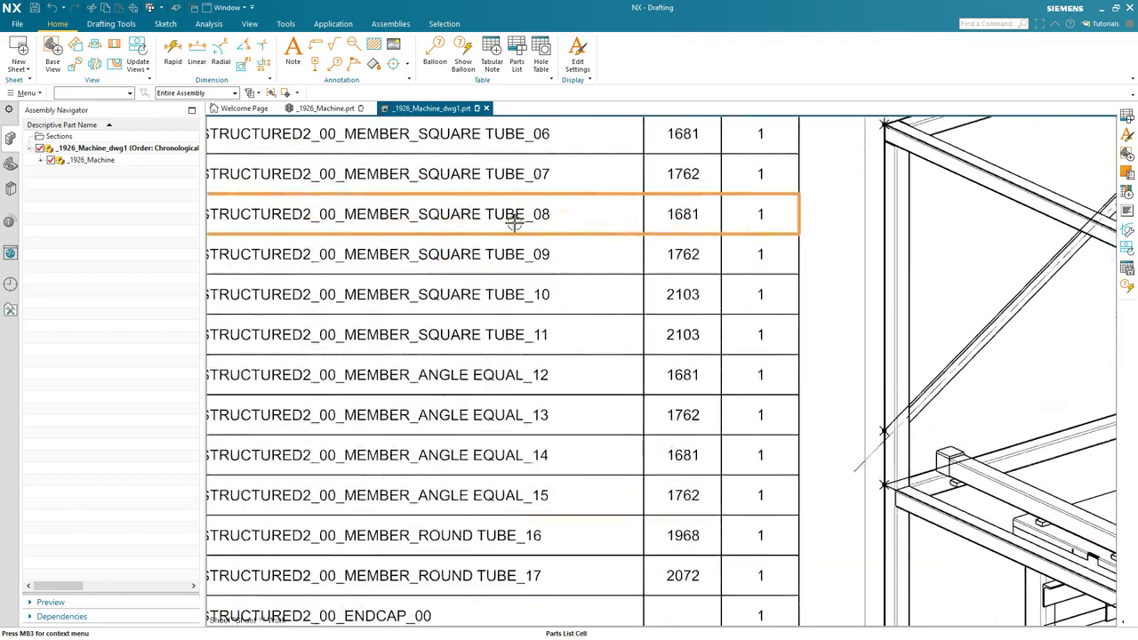
scroll(515, 220, down, 8)
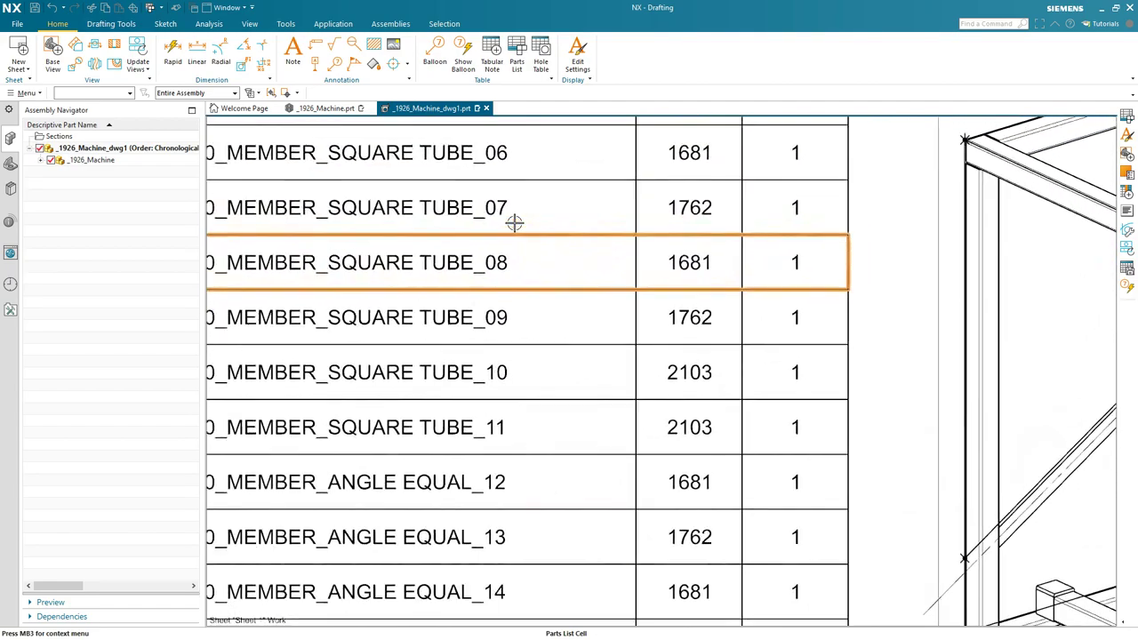
scroll(515, 221, down, 6)
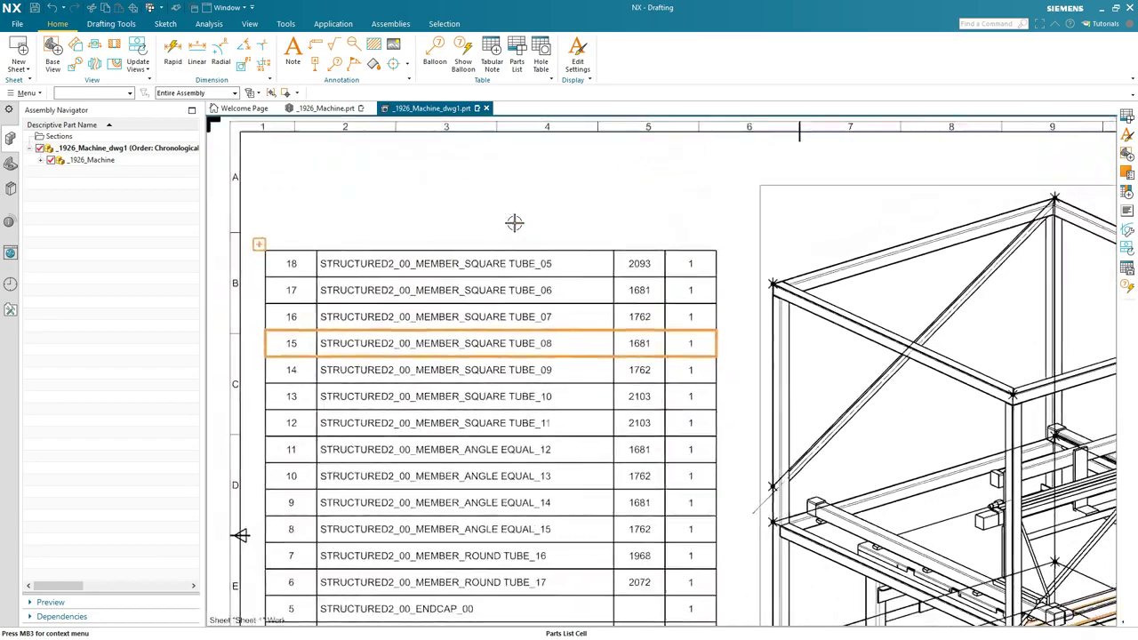
scroll(515, 222, down, 6)
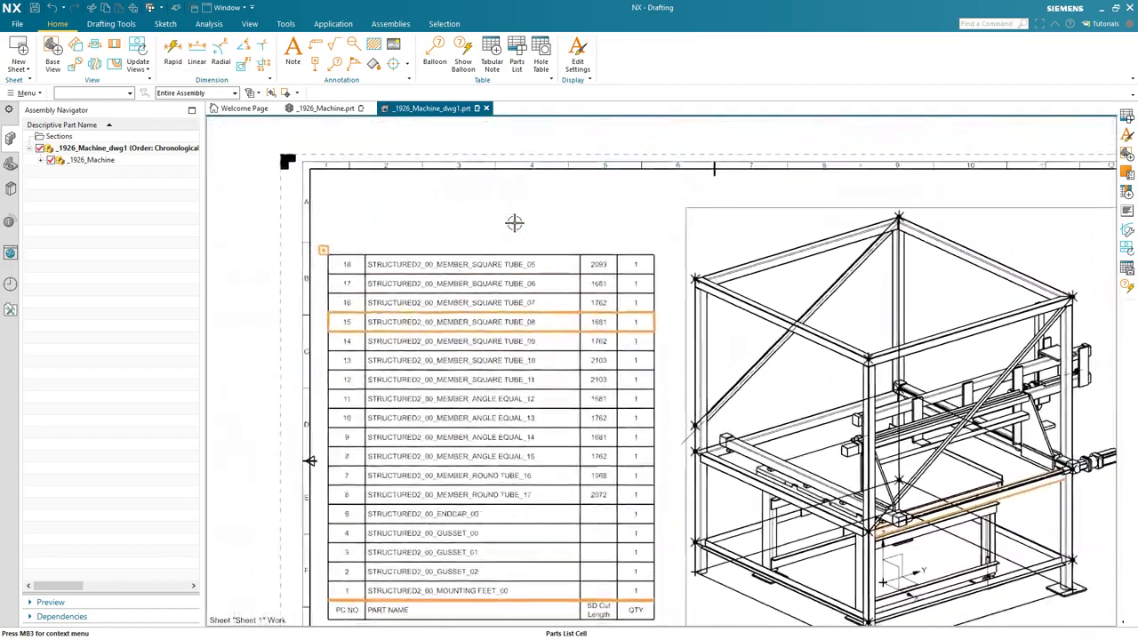
scroll(515, 223, down, 1)
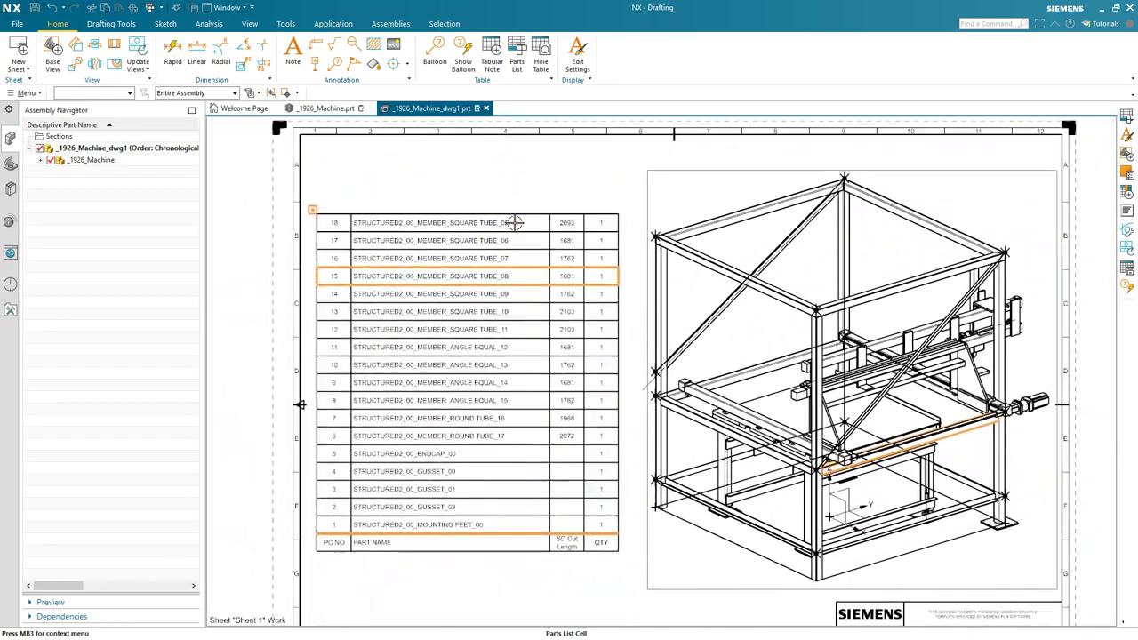